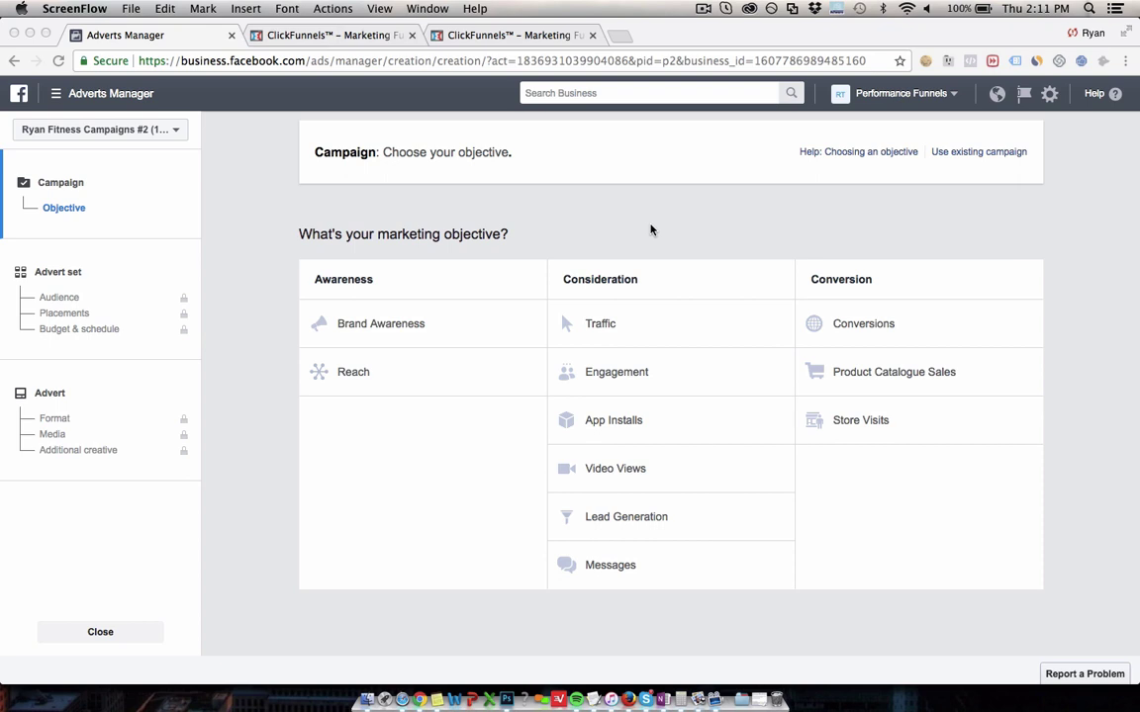
# - Choose Conversions as the marketing objective for the new campaign
pyautogui.click(642, 225)
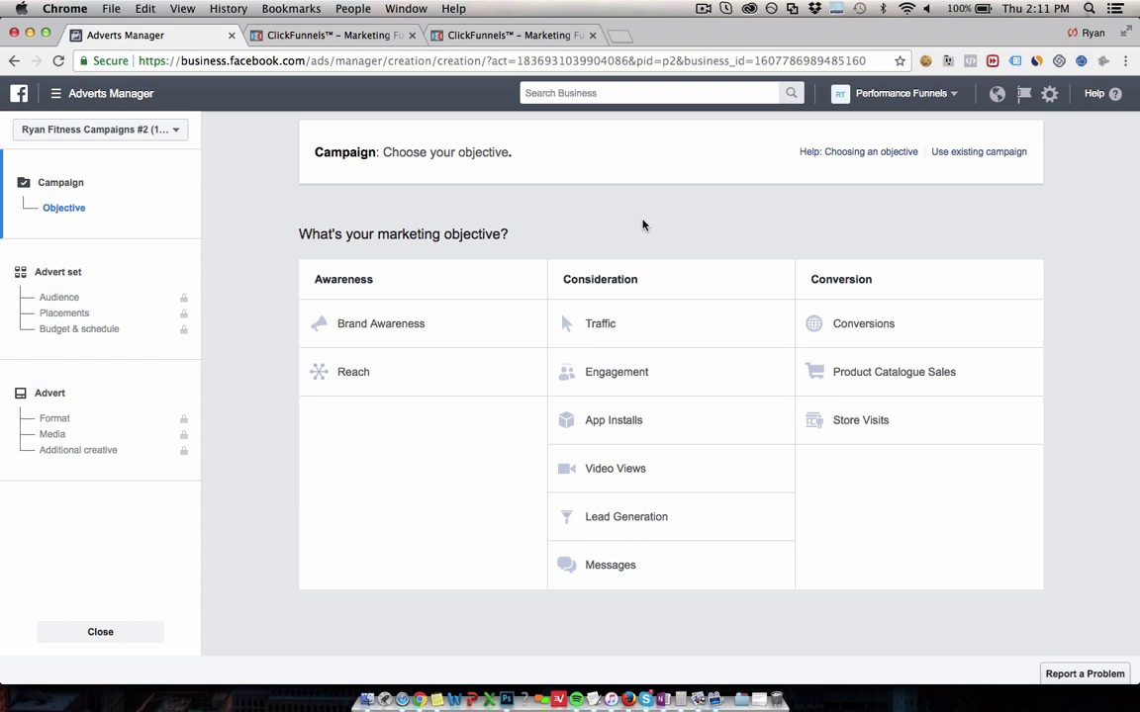
pyautogui.moveTo(389, 235); pyautogui.dragTo(425, 238)
pyautogui.click(409, 214)
pyautogui.click(868, 327)
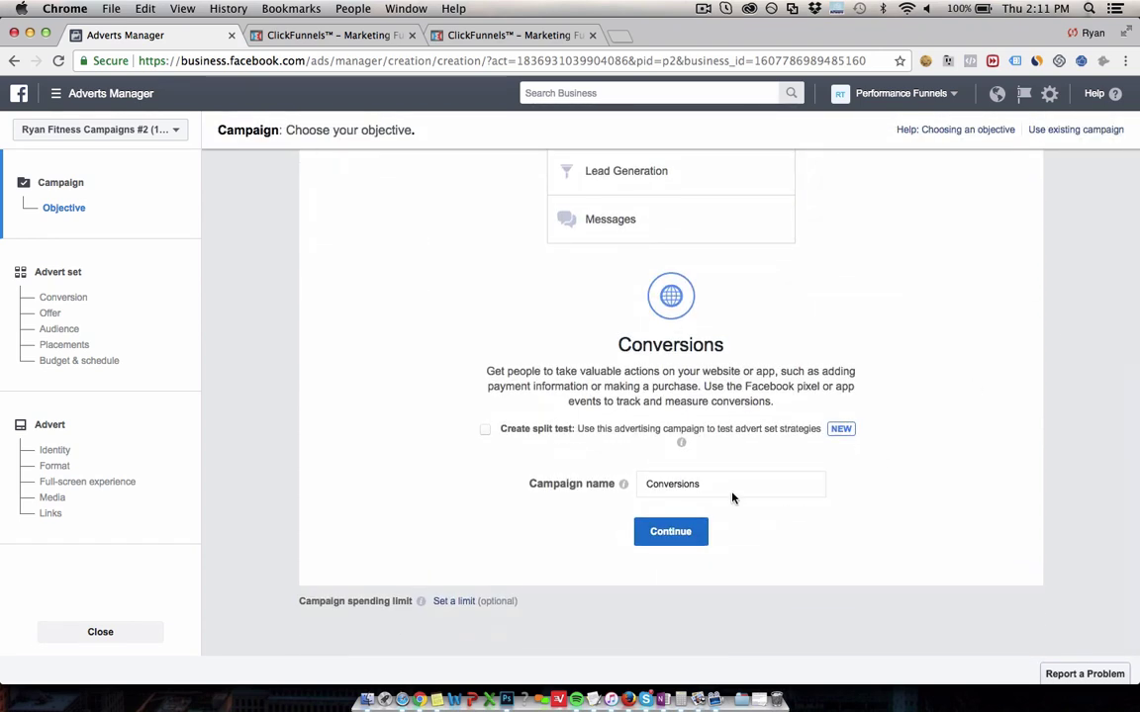
# - Name the campaign "Test" and continue to the advert set settings
pyautogui.moveTo(707, 485); pyautogui.dragTo(574, 480)
pyautogui.write('Tes')
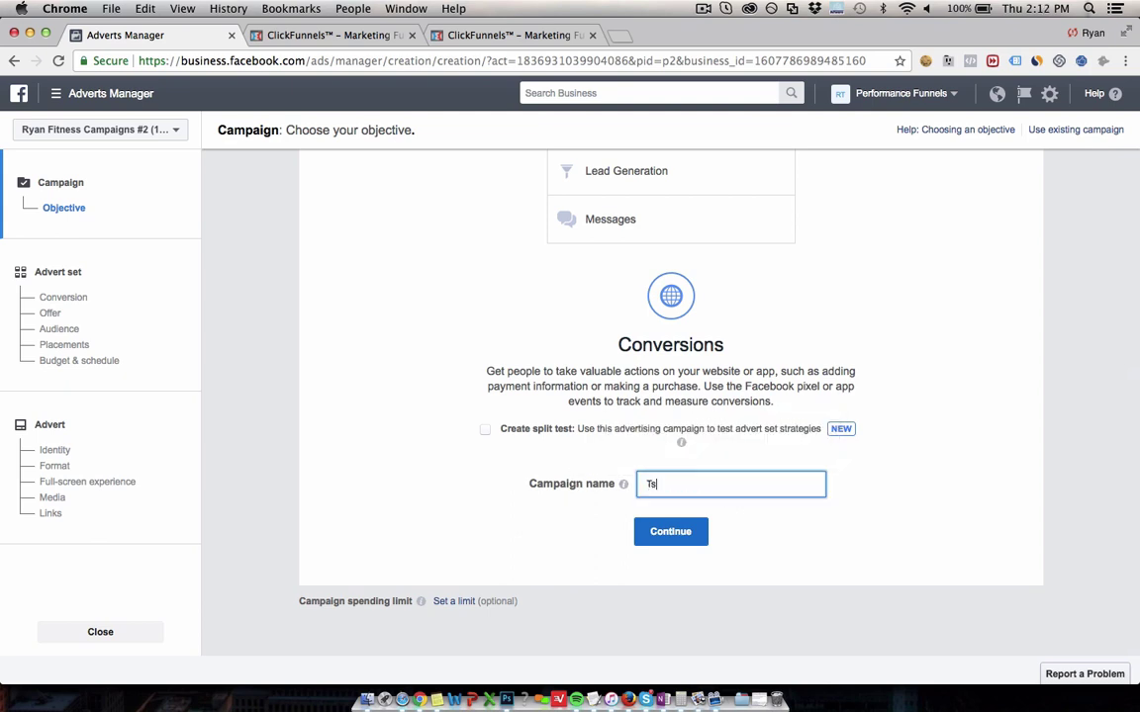
pyautogui.write('t')
pyautogui.click(669, 535)
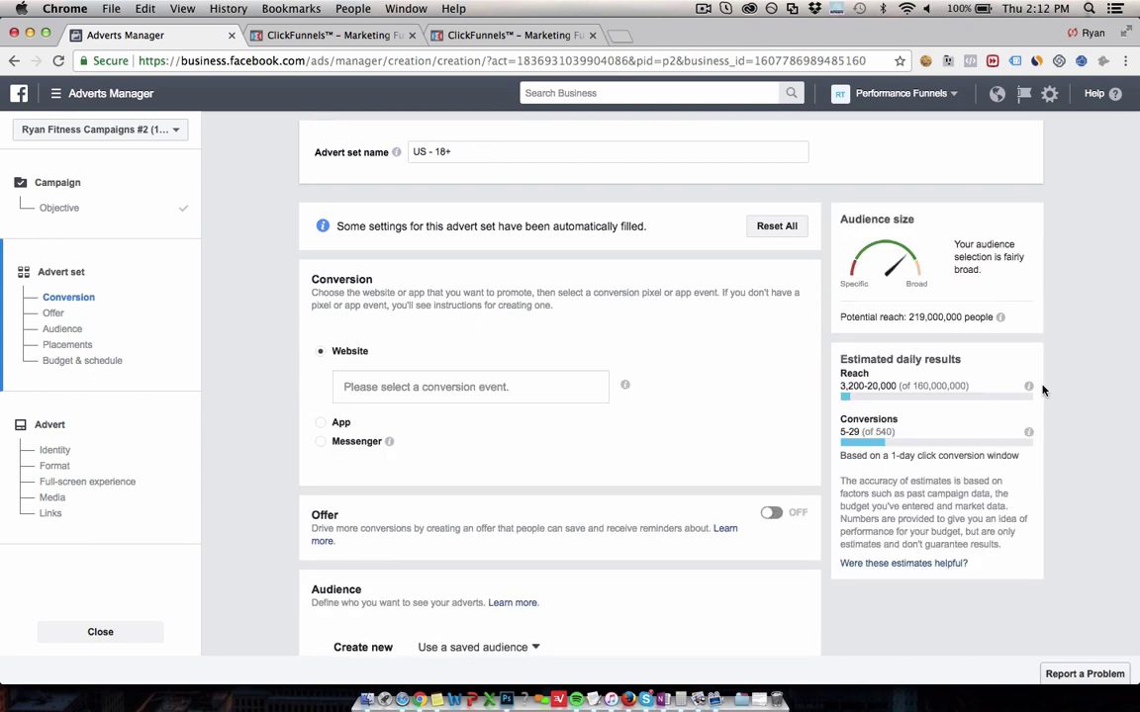
# - Select Lead as the website conversion event for the advert set
pyautogui.scroll(-2, 989, 356)
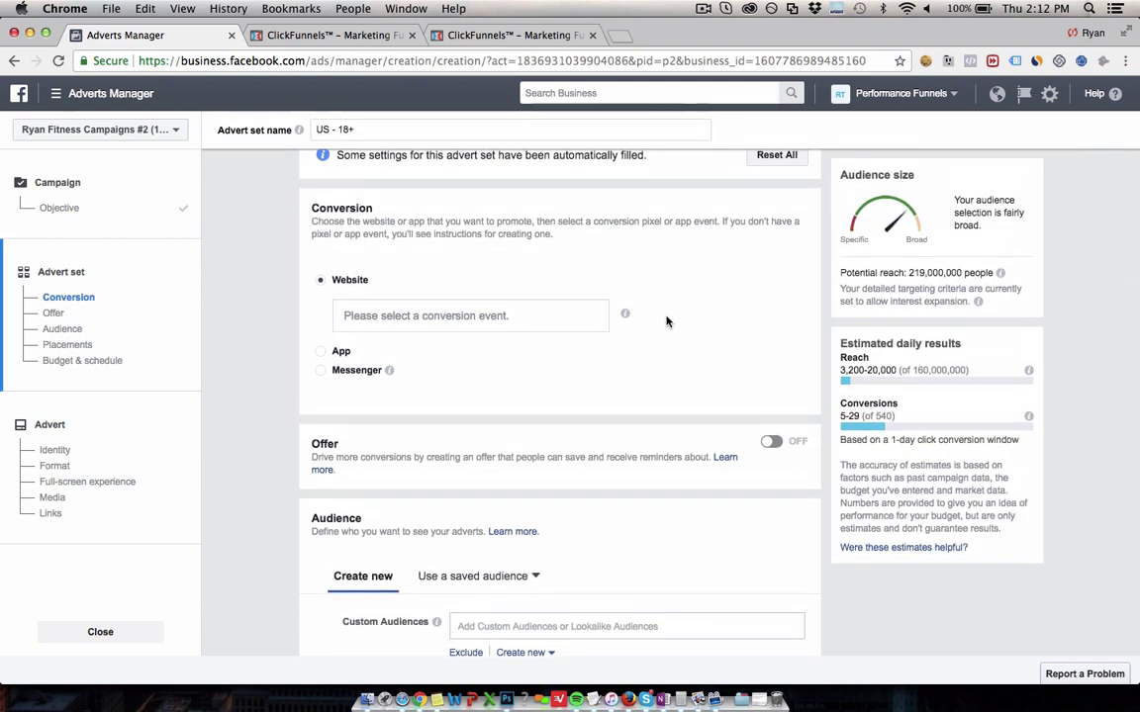
pyautogui.click(556, 317)
pyautogui.write('lead')
pyautogui.press('Return')
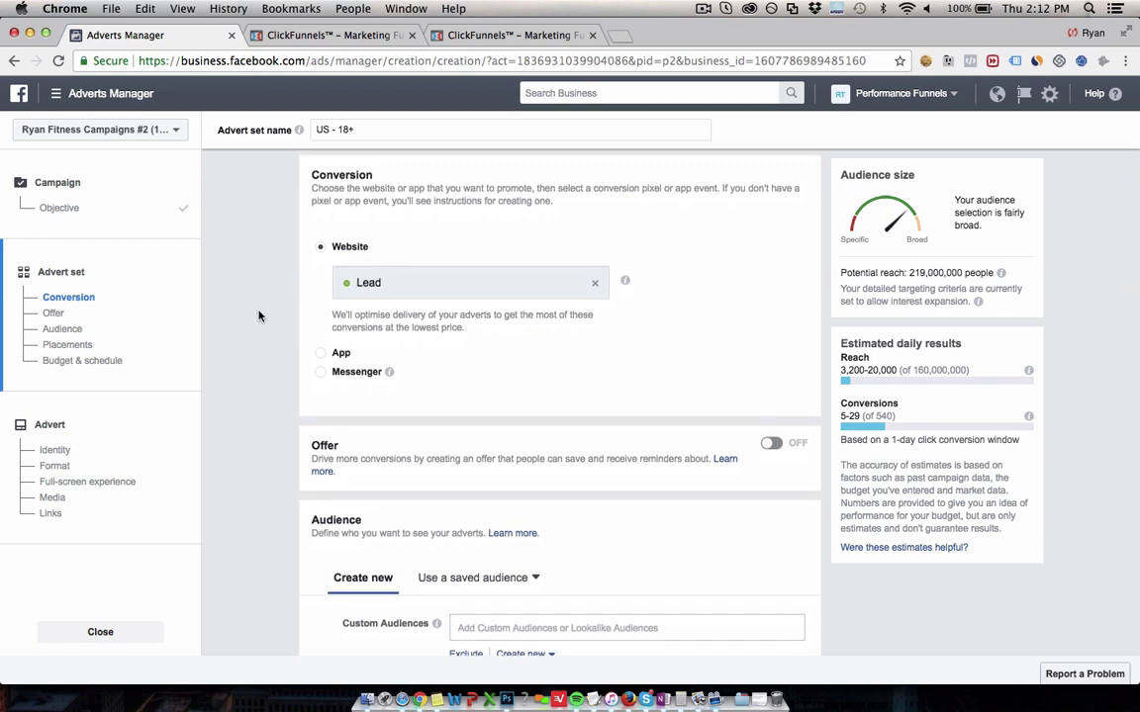
pyautogui.scroll(-3, 258, 315)
pyautogui.scroll(-3, 258, 316)
pyautogui.scroll(2, 258, 315)
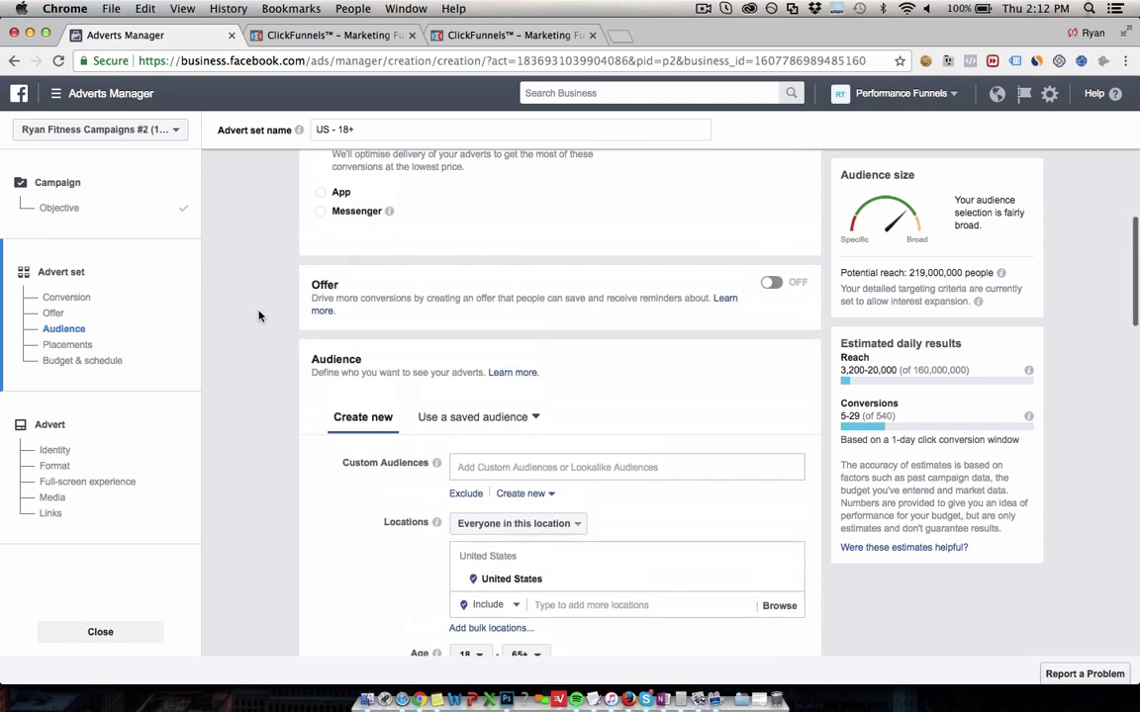
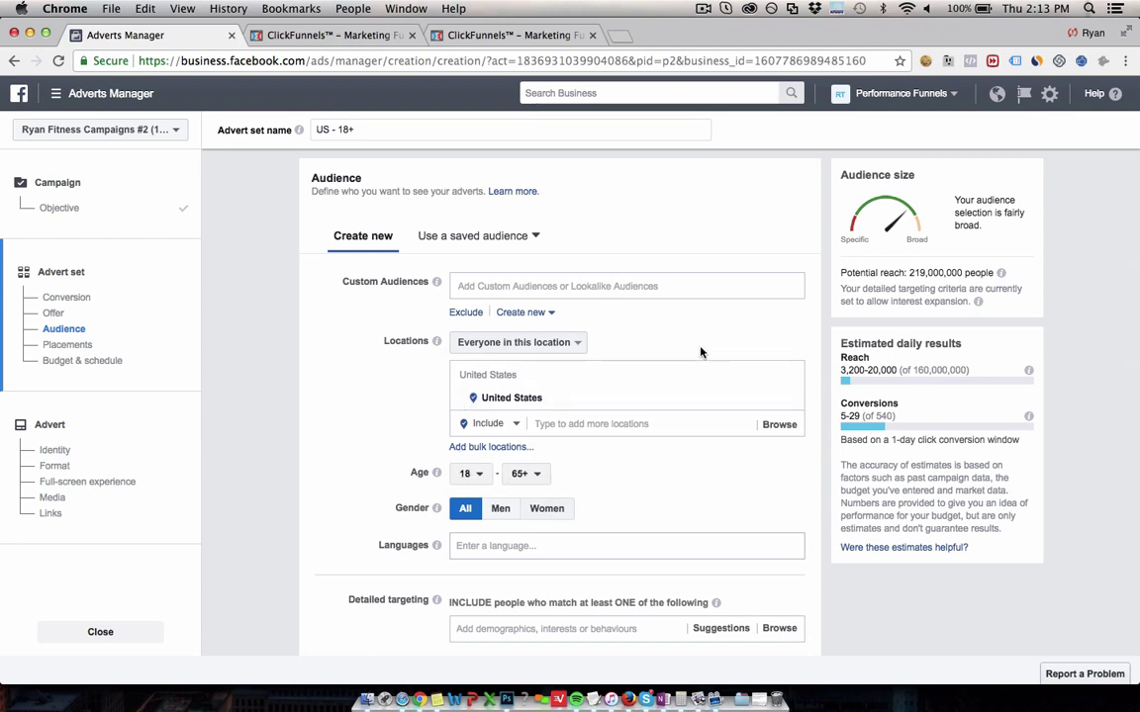
pyautogui.click(486, 285)
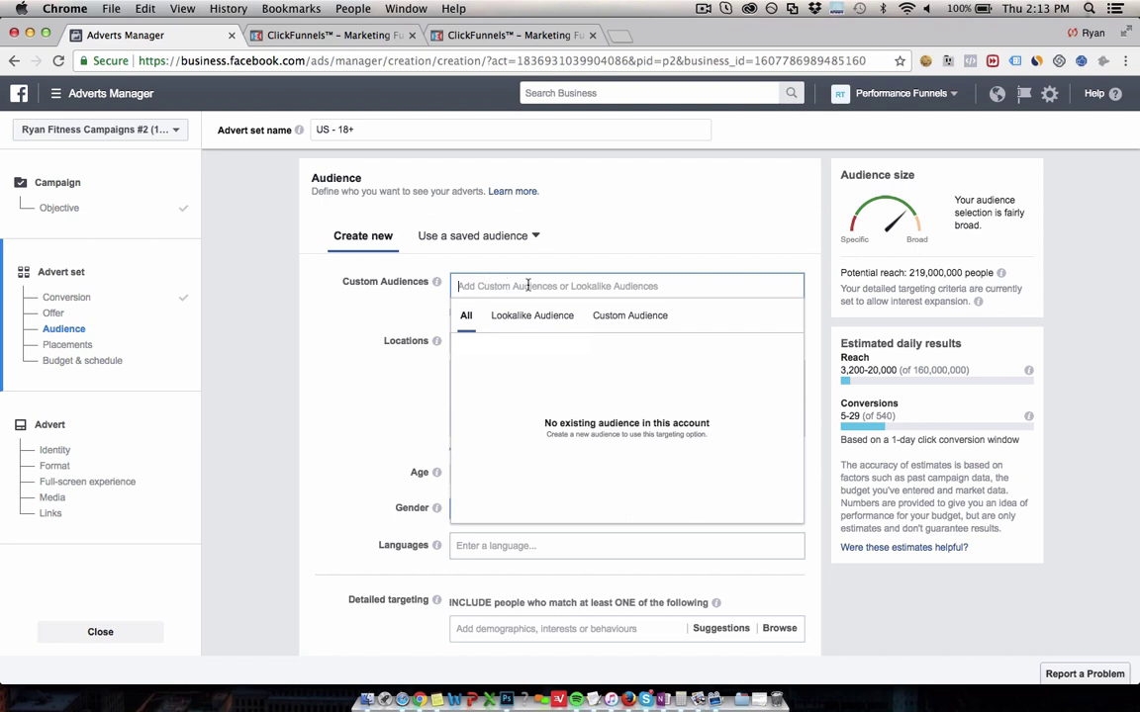
pyautogui.write('ad')
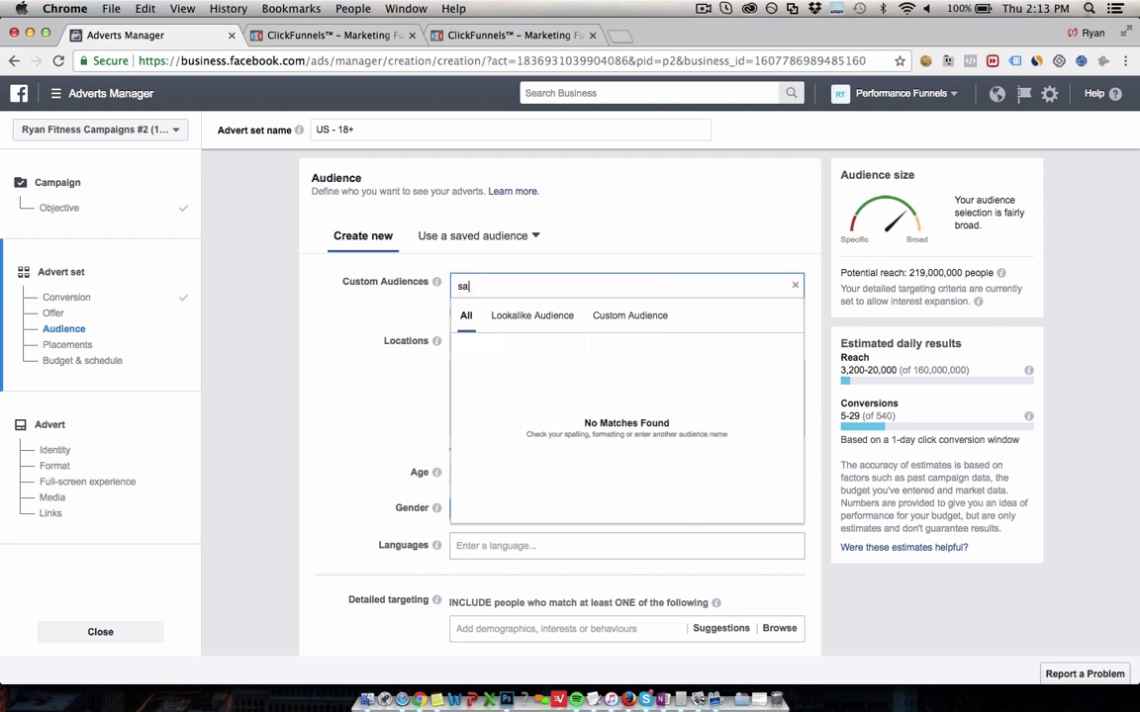
pyautogui.press('BackSpace')
pyautogui.press('BackSpace')
pyautogui.click(307, 297)
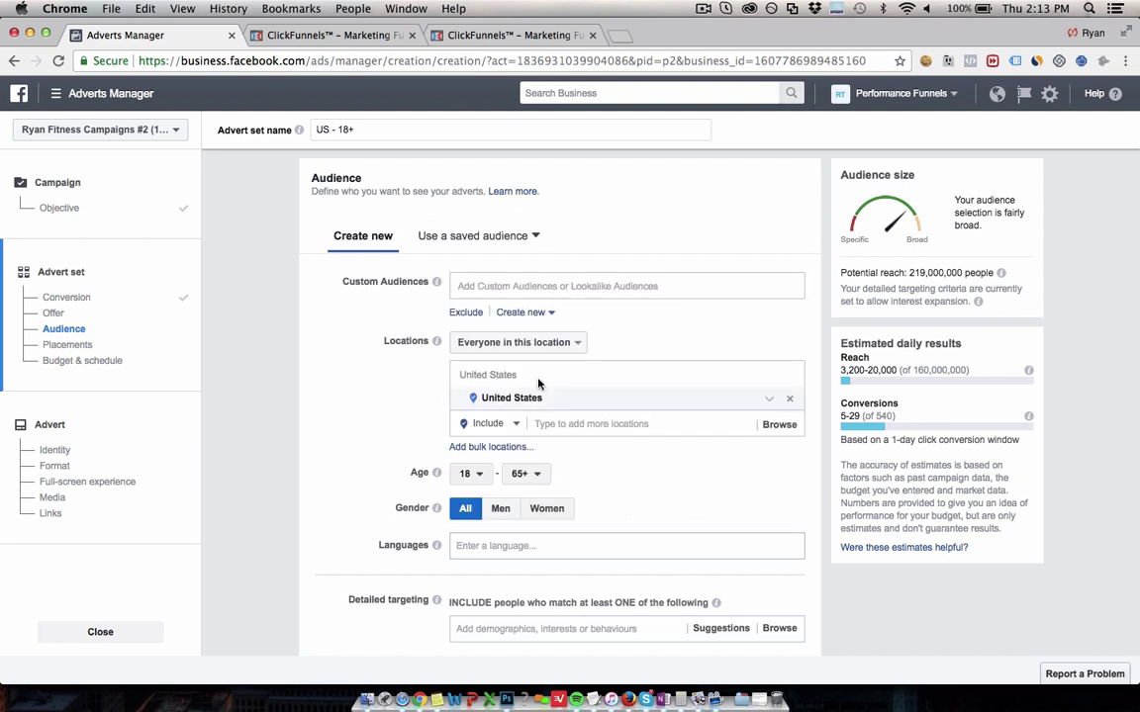
# - Set the audience location to Santa Monica, California, United States
pyautogui.click(562, 419)
pyautogui.write('santa')
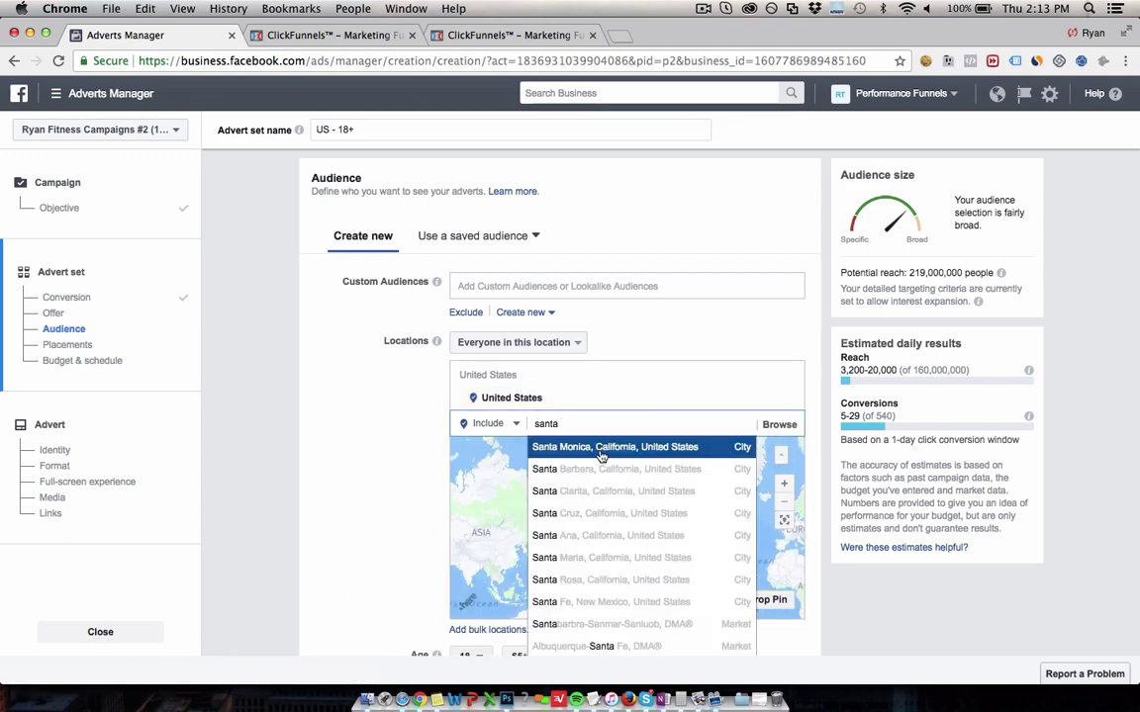
pyautogui.press('Return')
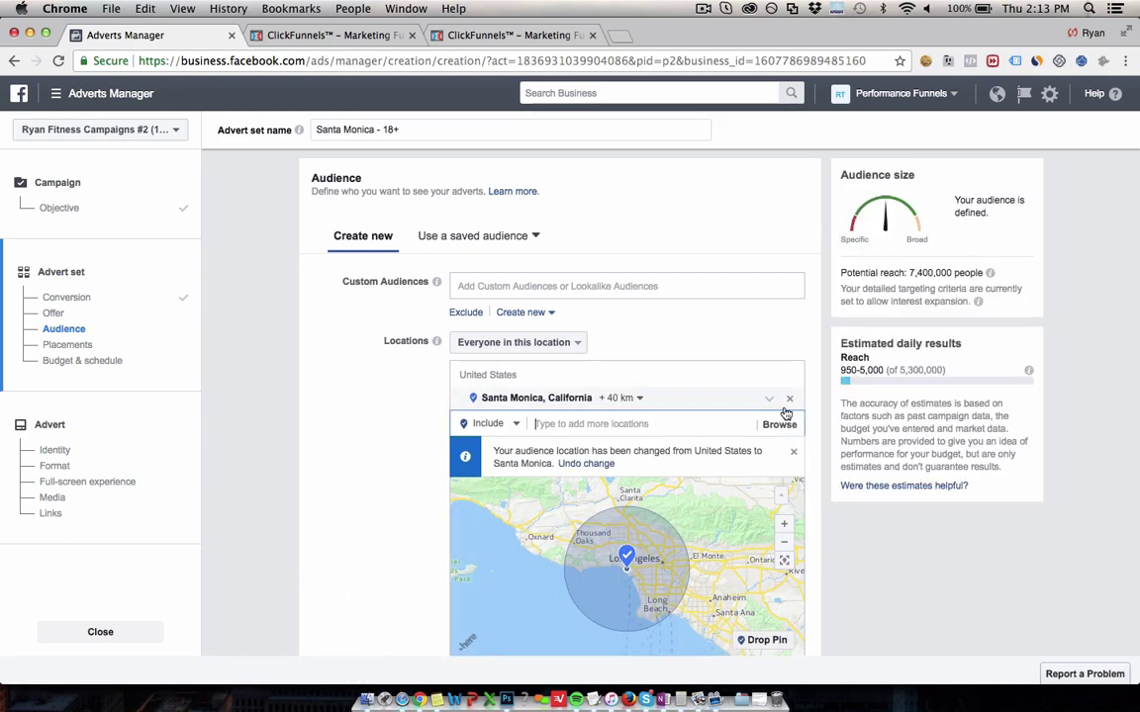
# - Restrict the Santa Monica targeting to the current city only, without a surrounding radius
pyautogui.scroll(-2, 1052, 529)
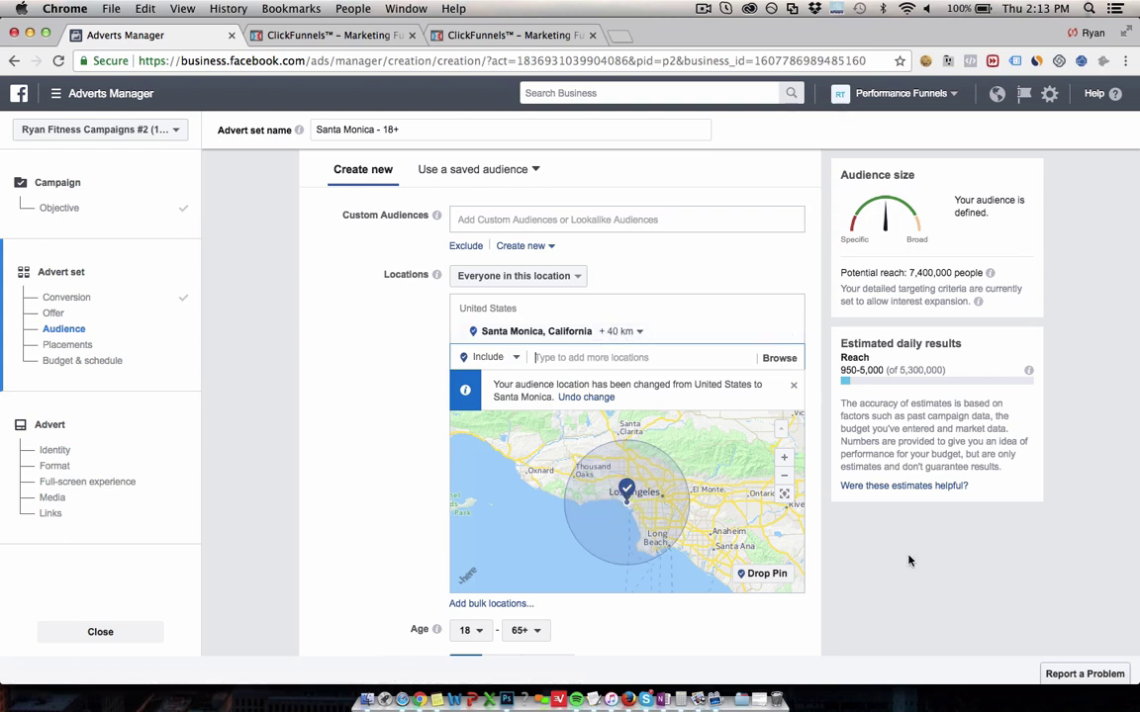
pyautogui.scroll(-1, 909, 561)
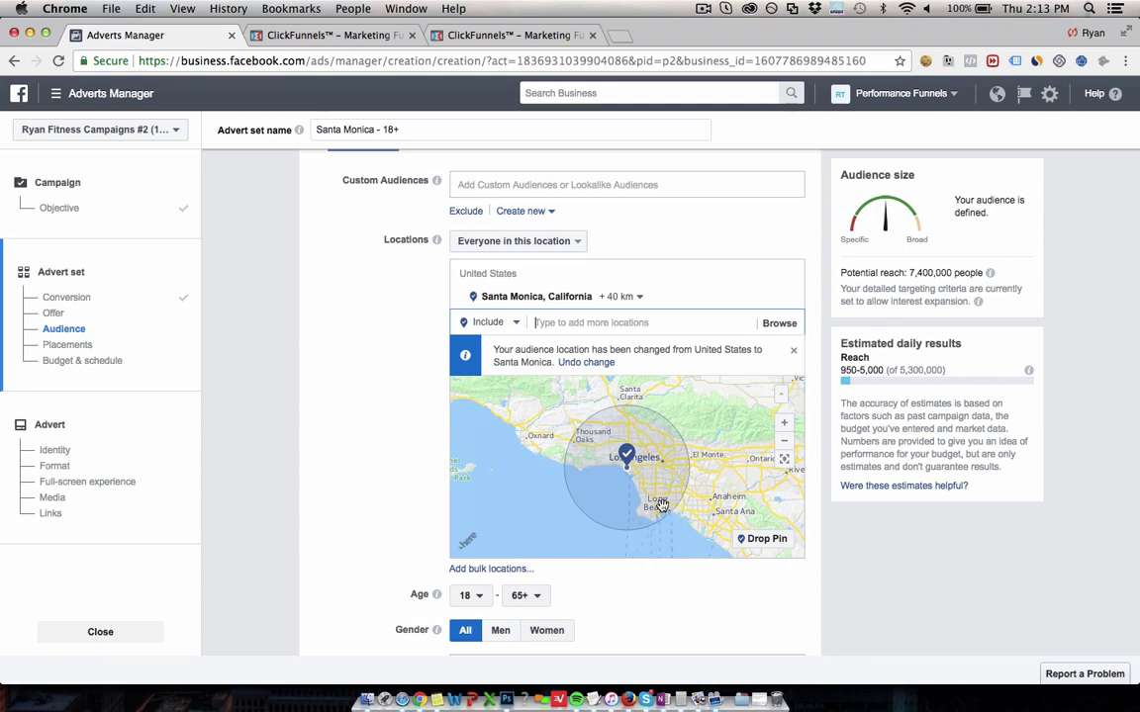
pyautogui.click(624, 299)
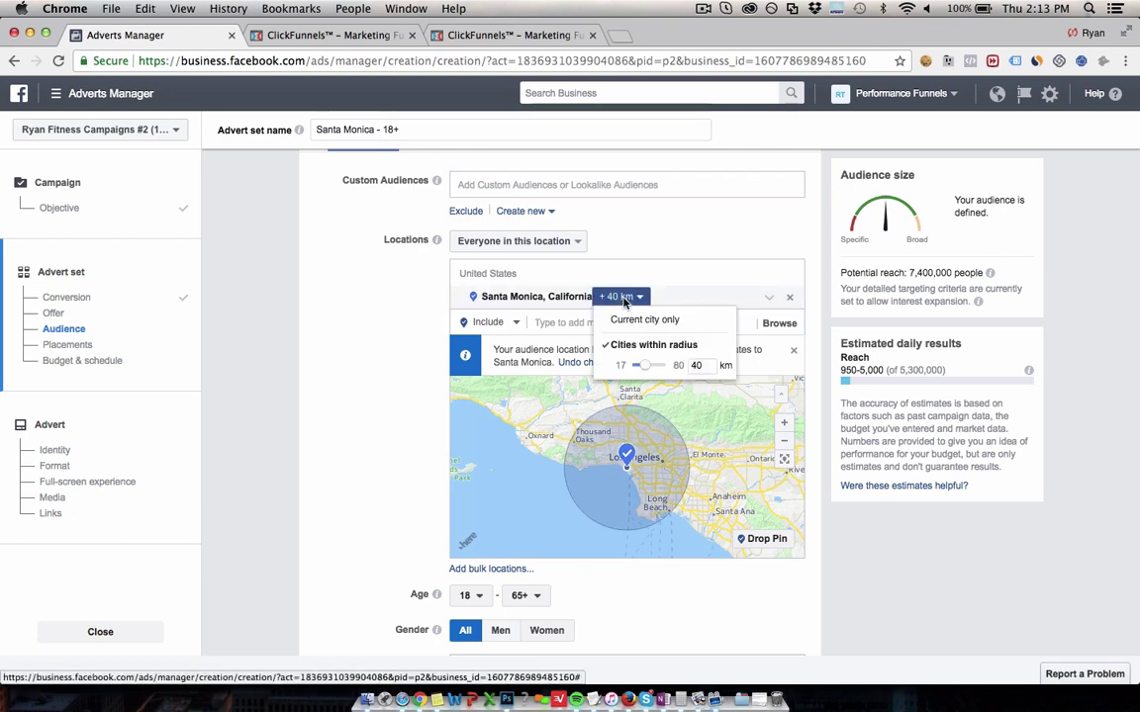
pyautogui.doubleClick(704, 365)
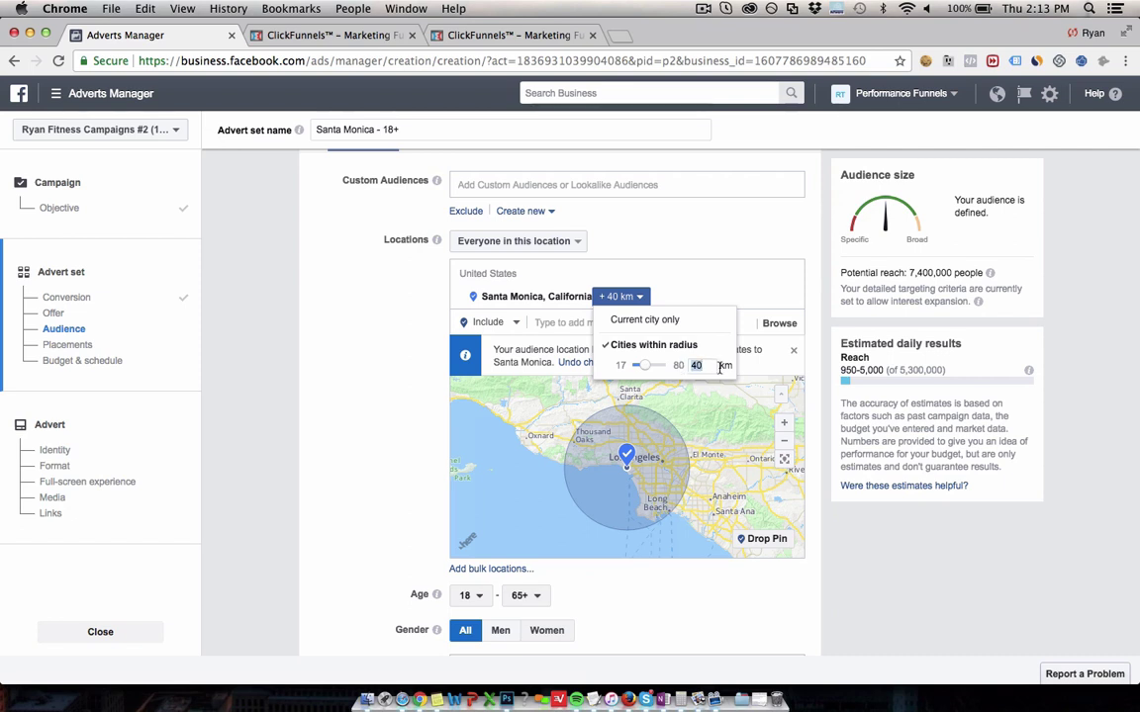
pyautogui.write('5')
pyautogui.click(650, 321)
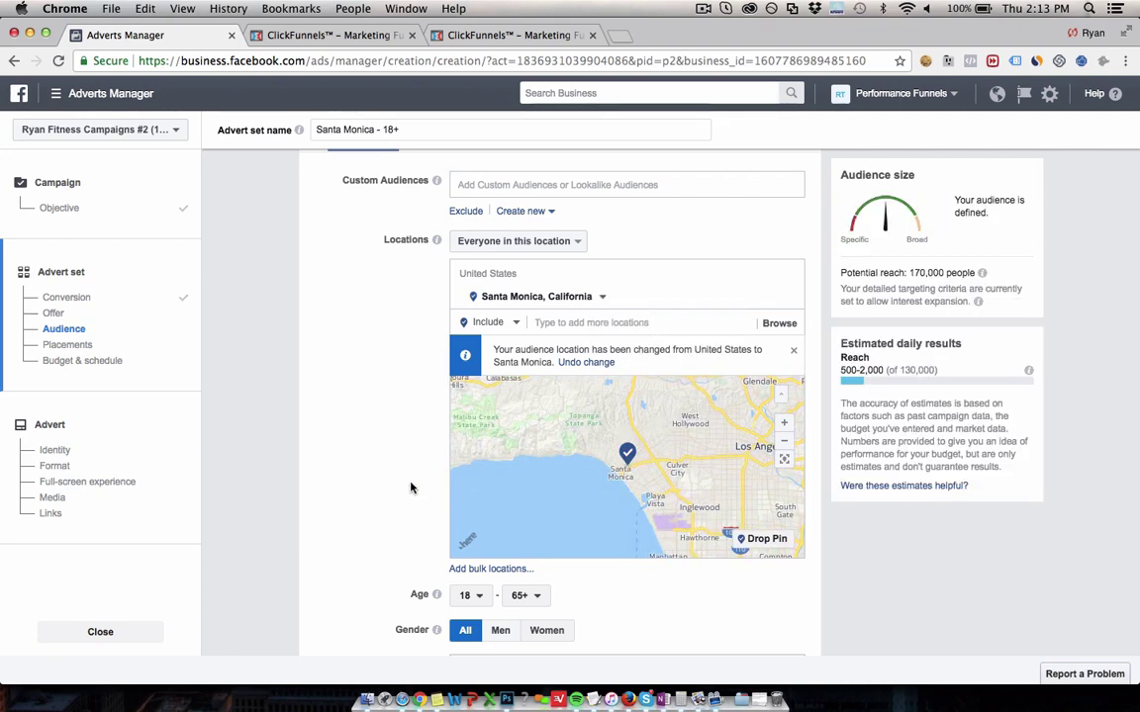
# - Limit the location targeting to people who live in this location
pyautogui.scroll(-1, 411, 486)
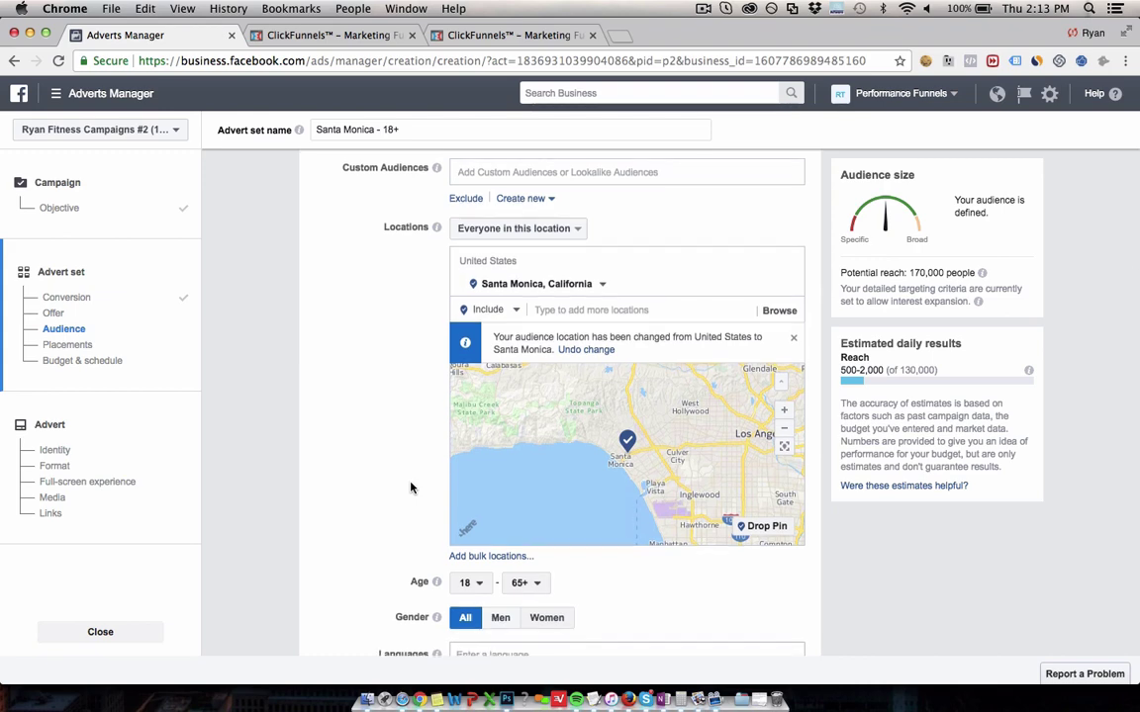
pyautogui.scroll(-1, 411, 487)
pyautogui.scroll(10, 410, 487)
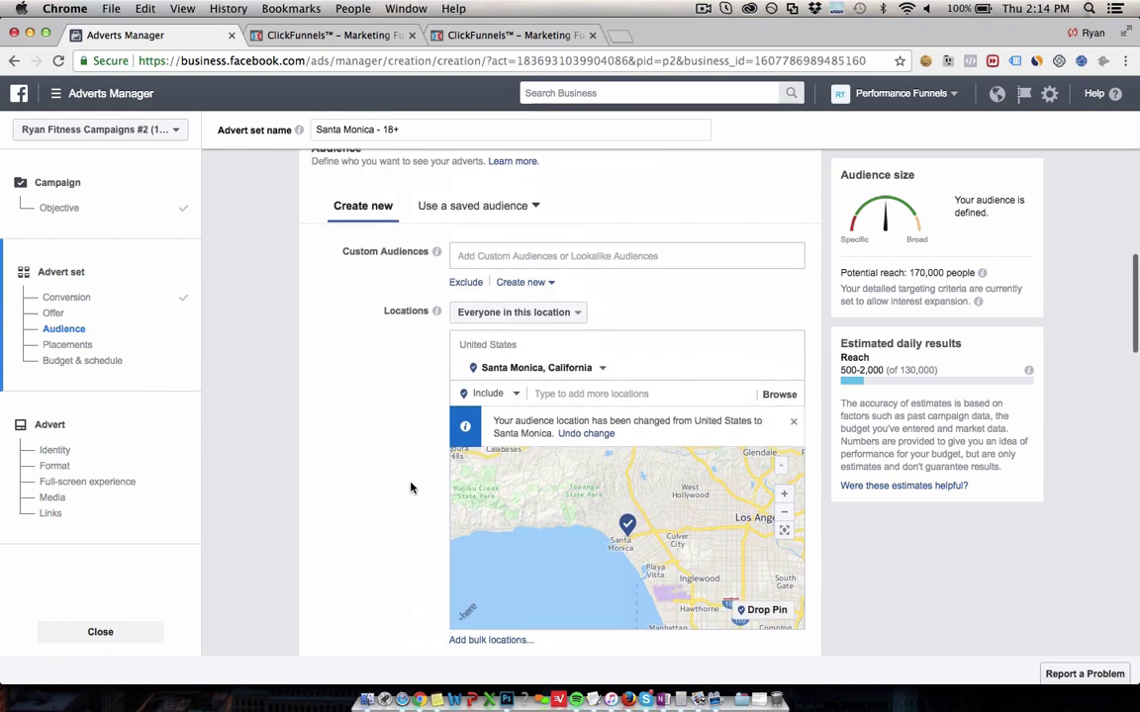
pyautogui.scroll(-7, 411, 487)
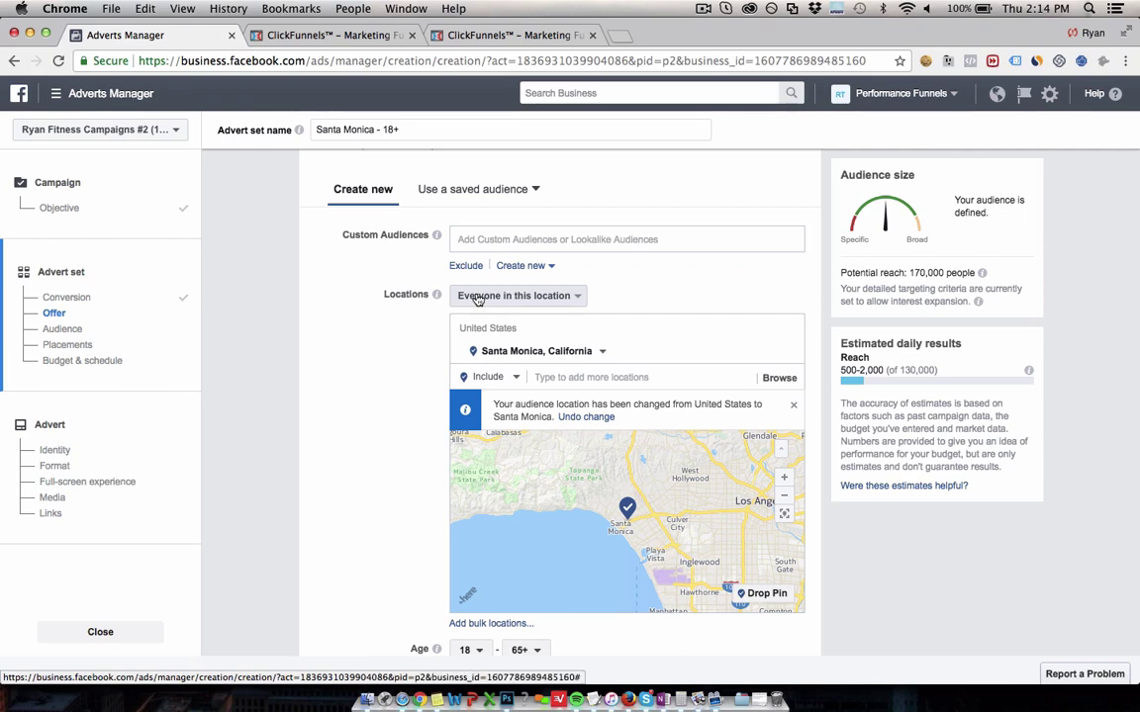
pyautogui.click(477, 297)
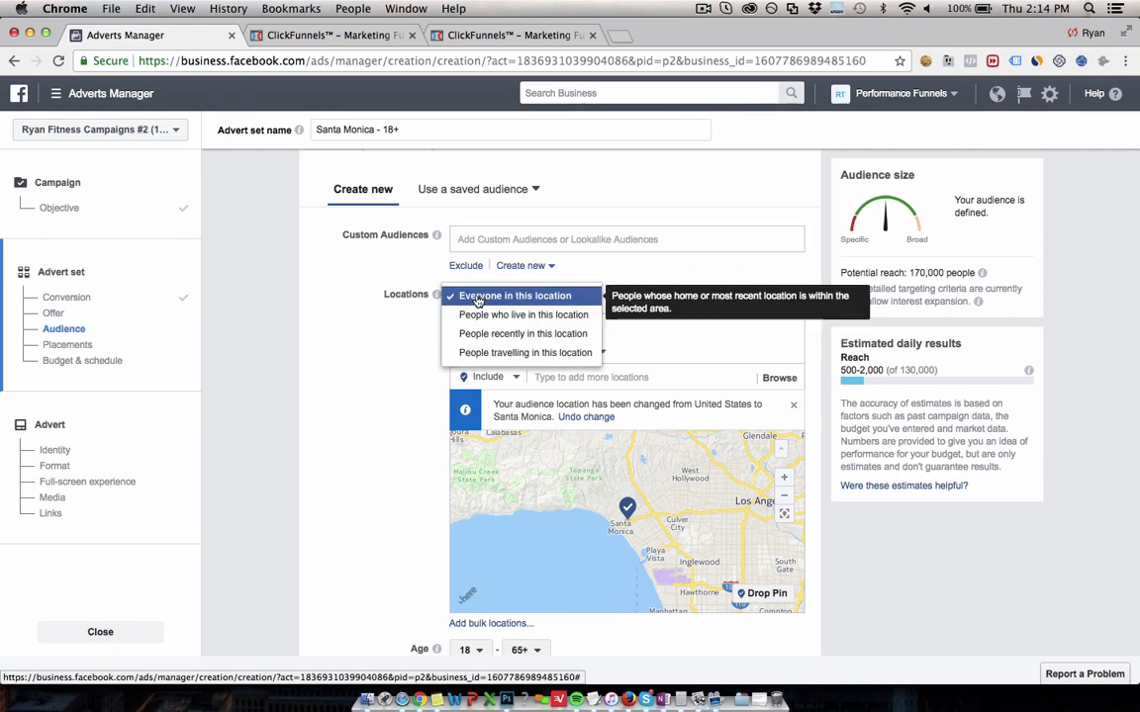
pyautogui.click(492, 316)
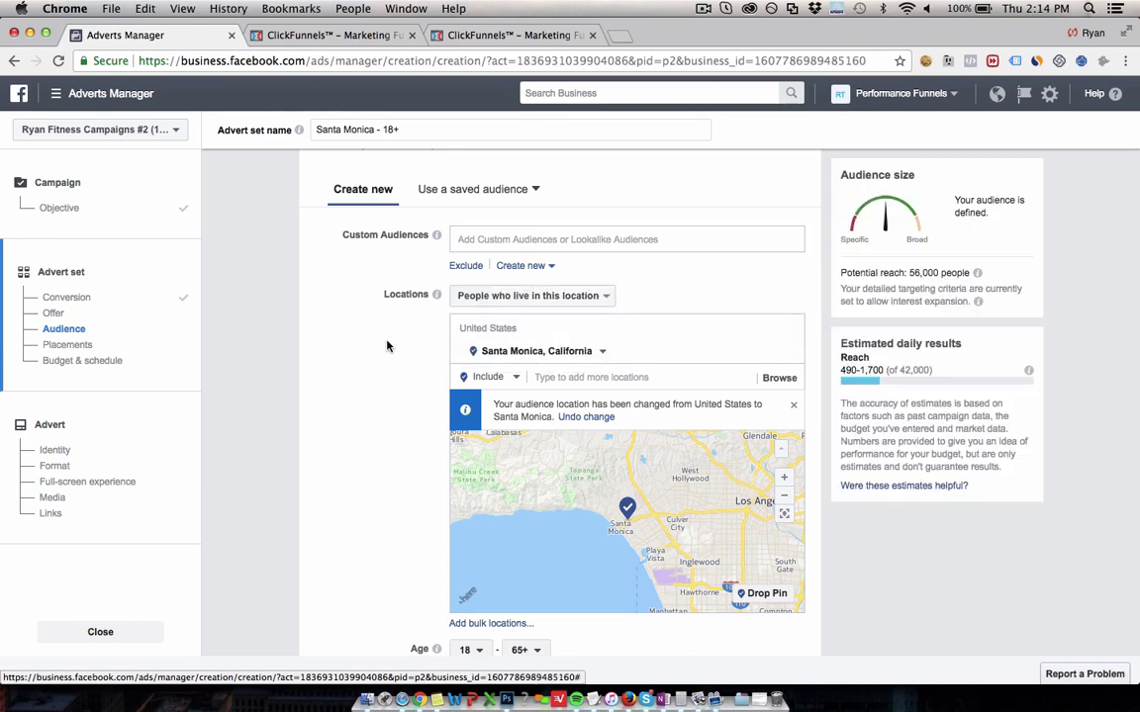
# - Set the audience age range to 25–55
pyautogui.scroll(-2, 387, 346)
pyautogui.scroll(-2, 387, 345)
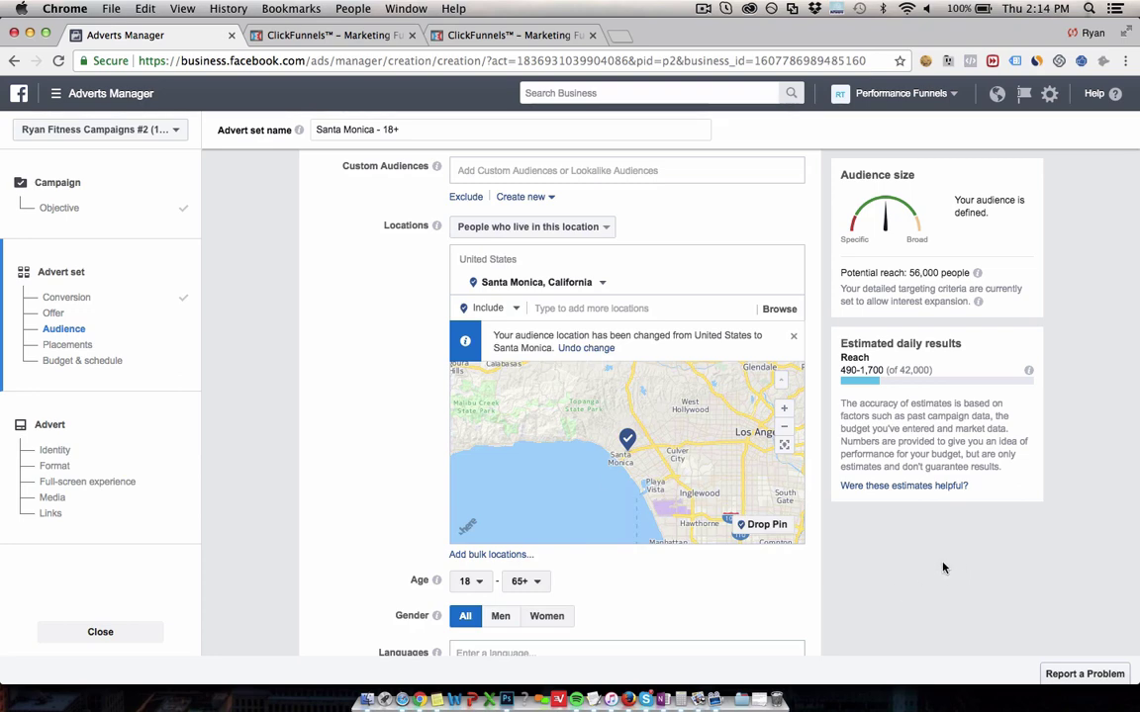
pyautogui.scroll(-2, 943, 568)
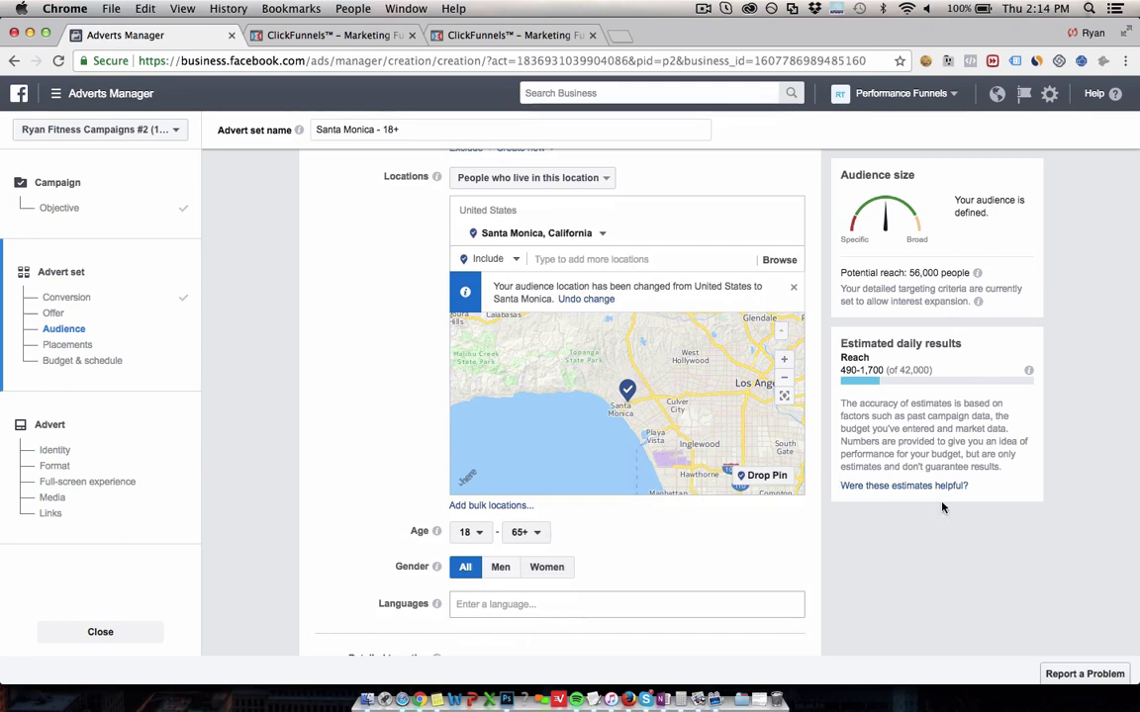
pyautogui.scroll(-4, 413, 453)
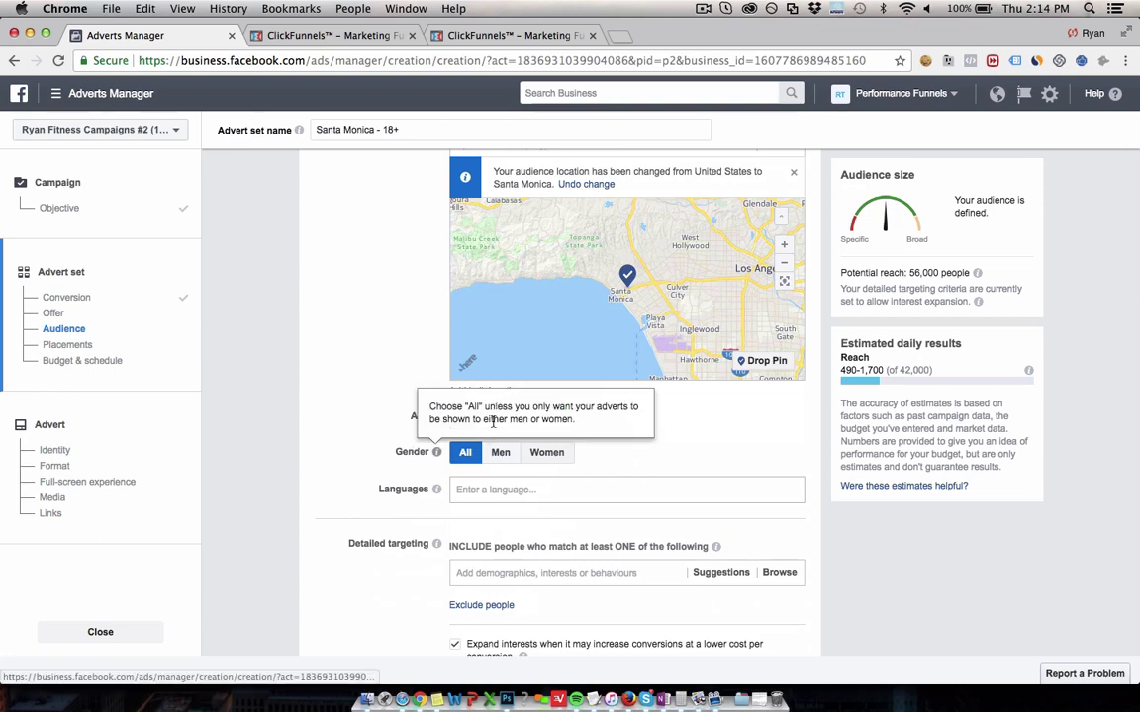
pyautogui.click(465, 418)
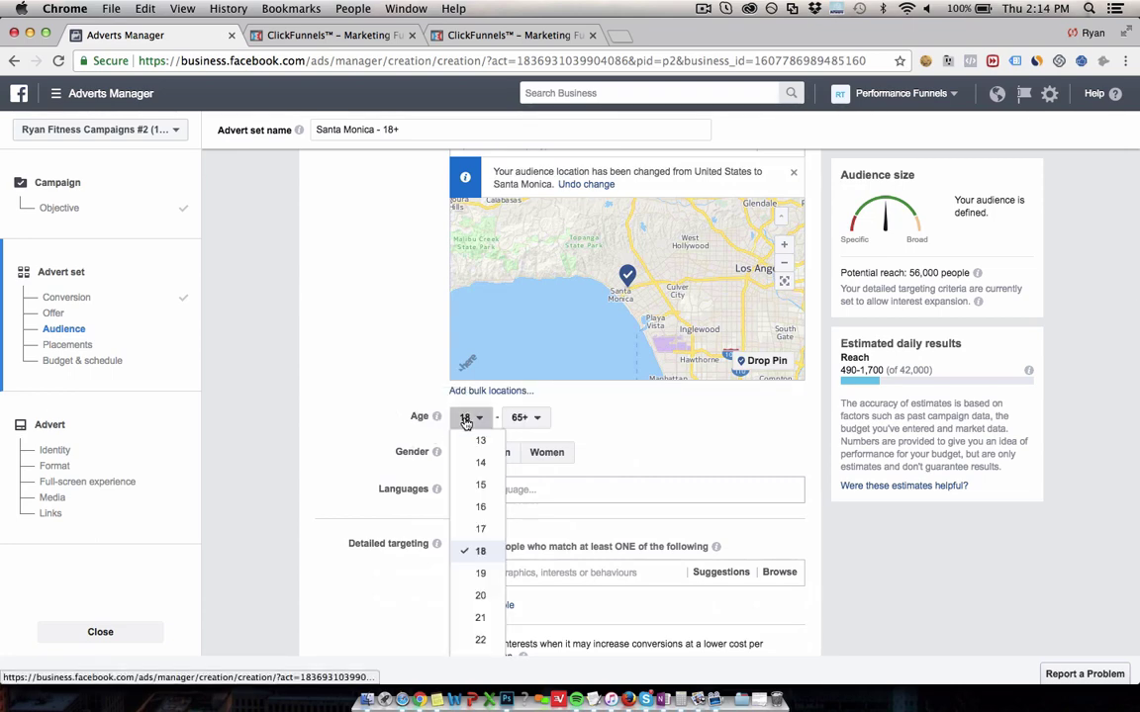
pyautogui.scroll(-3, 475, 534)
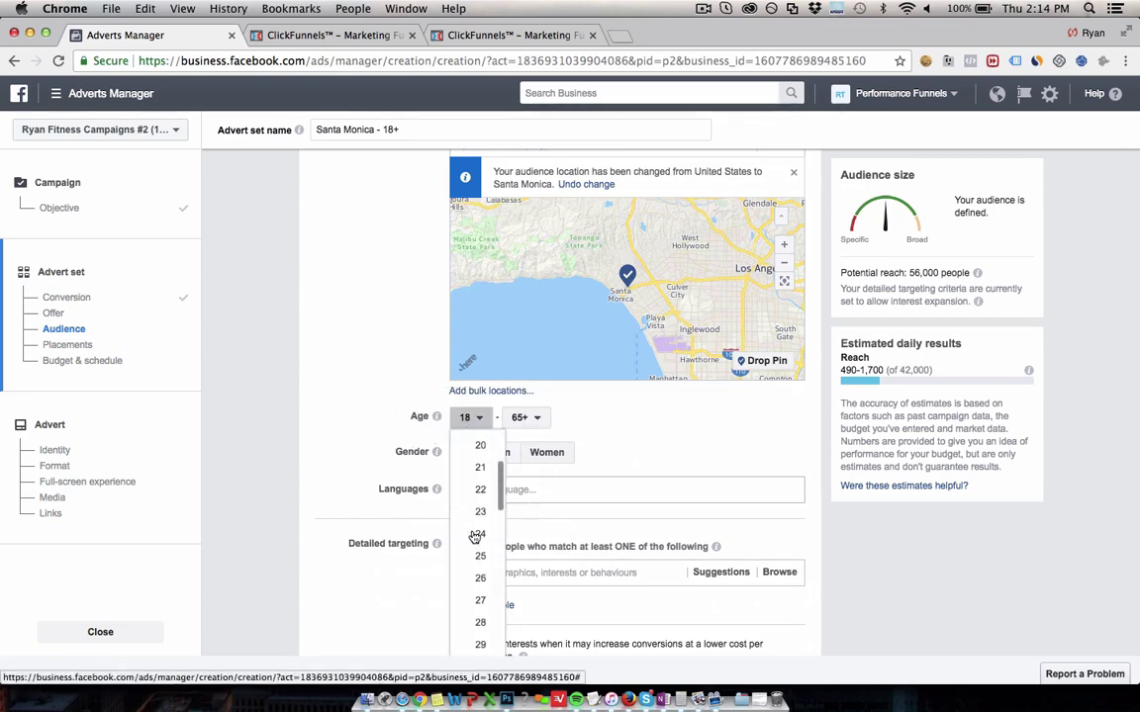
pyautogui.click(480, 556)
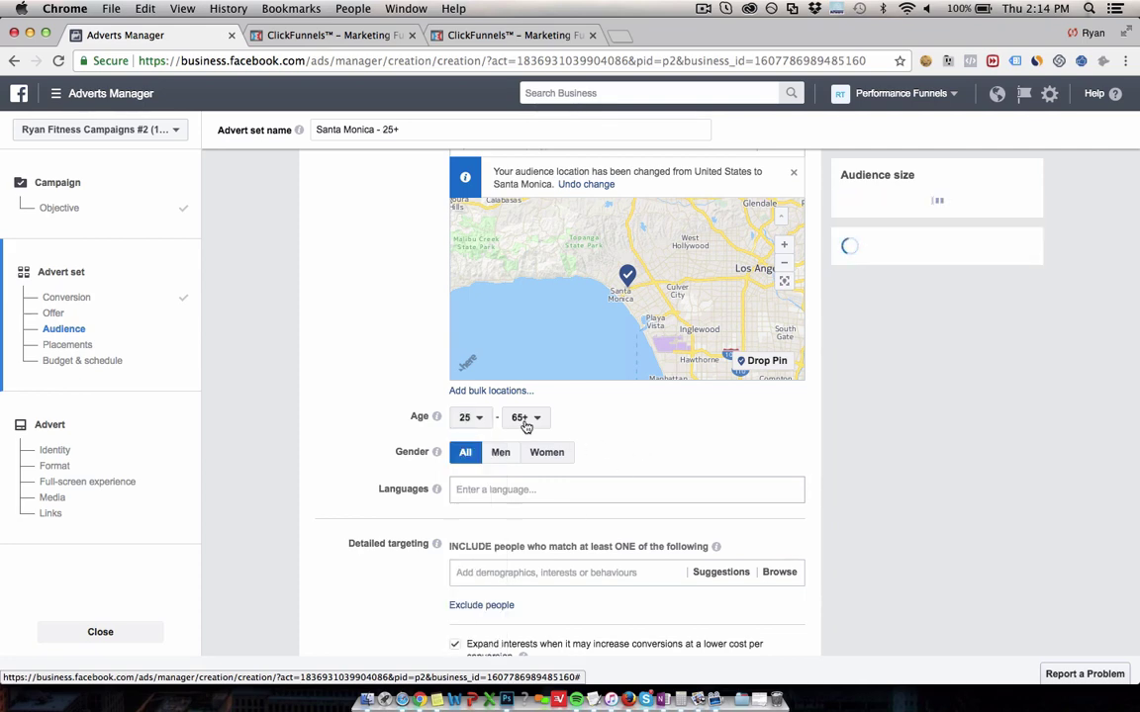
pyautogui.click(526, 417)
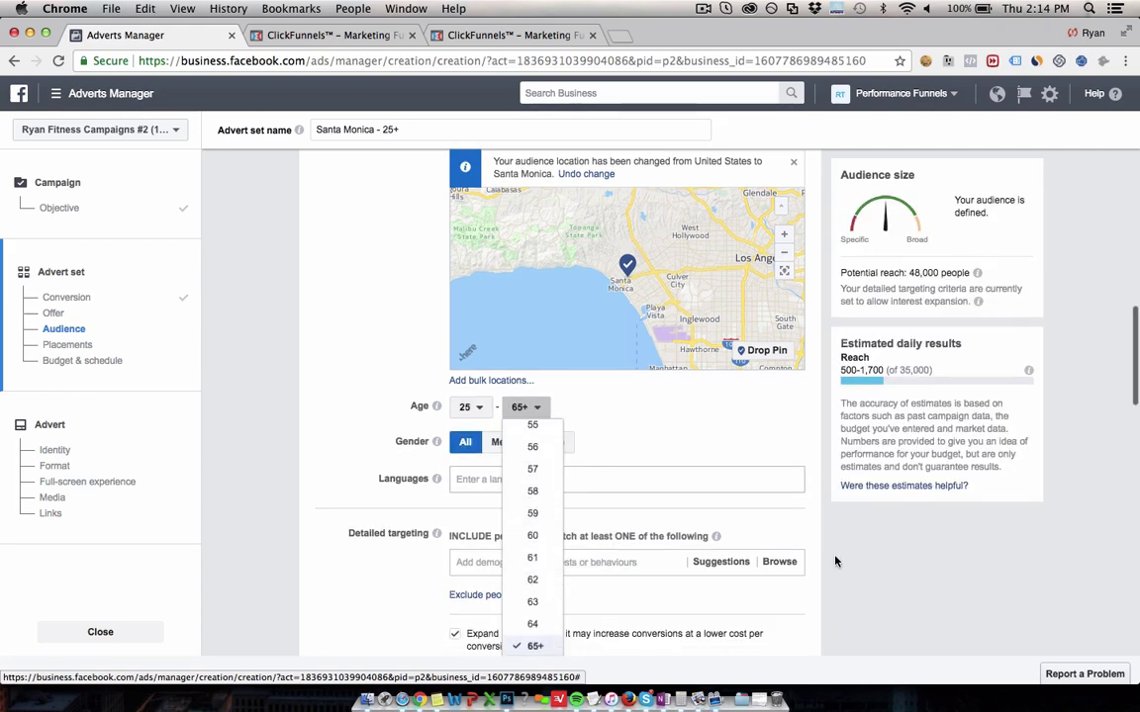
pyautogui.click(543, 427)
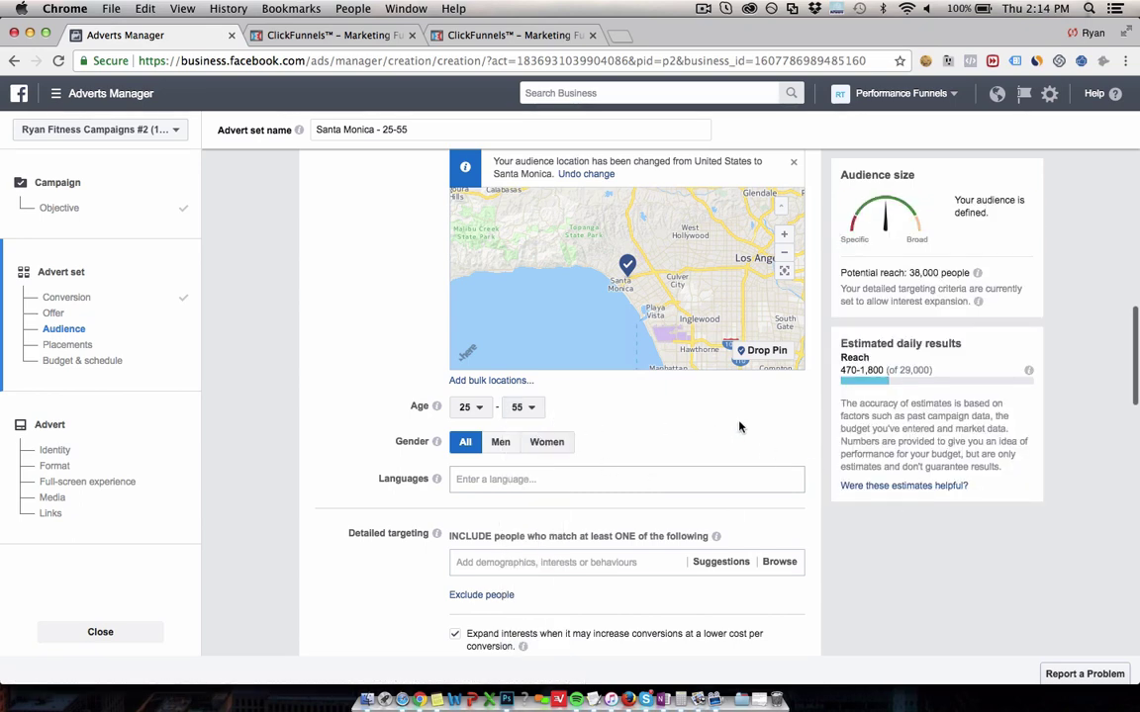
# - Turn off expanding interests for more conversions at a lower cost in detailed targeting
pyautogui.scroll(-2, 367, 439)
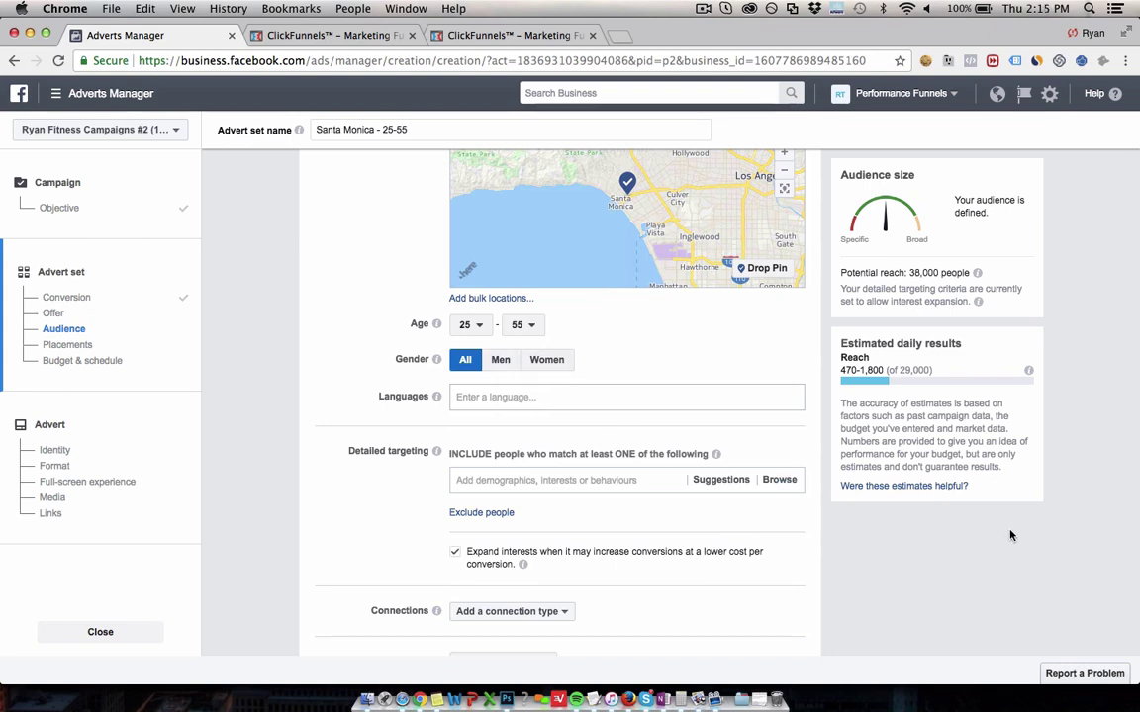
pyautogui.scroll(-4, 1010, 535)
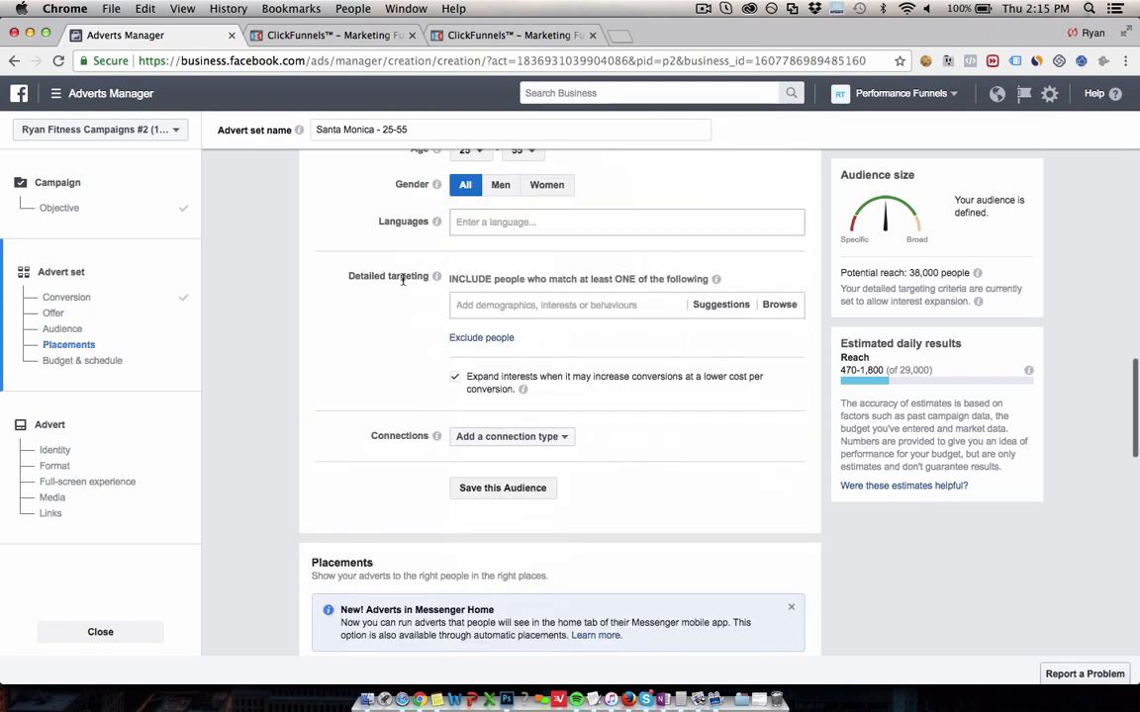
pyautogui.click(454, 377)
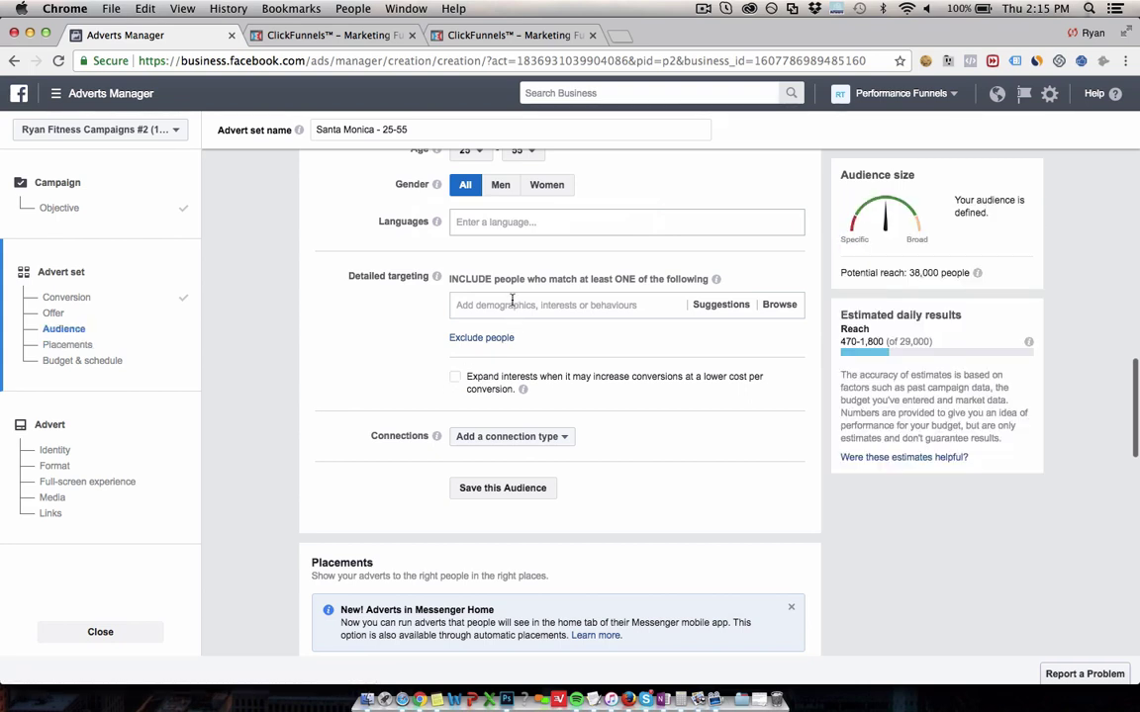
# - Add the CrossFit interest to the advert set's detailed targeting
pyautogui.click(512, 305)
pyautogui.write('cross')
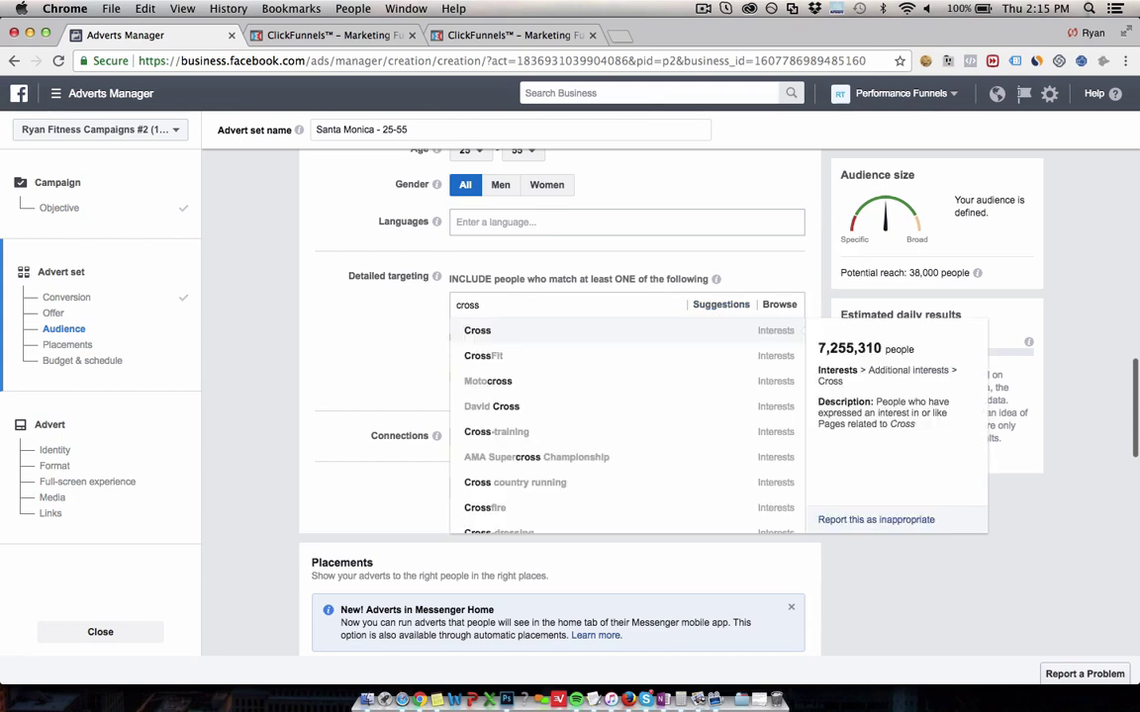
pyautogui.click(506, 354)
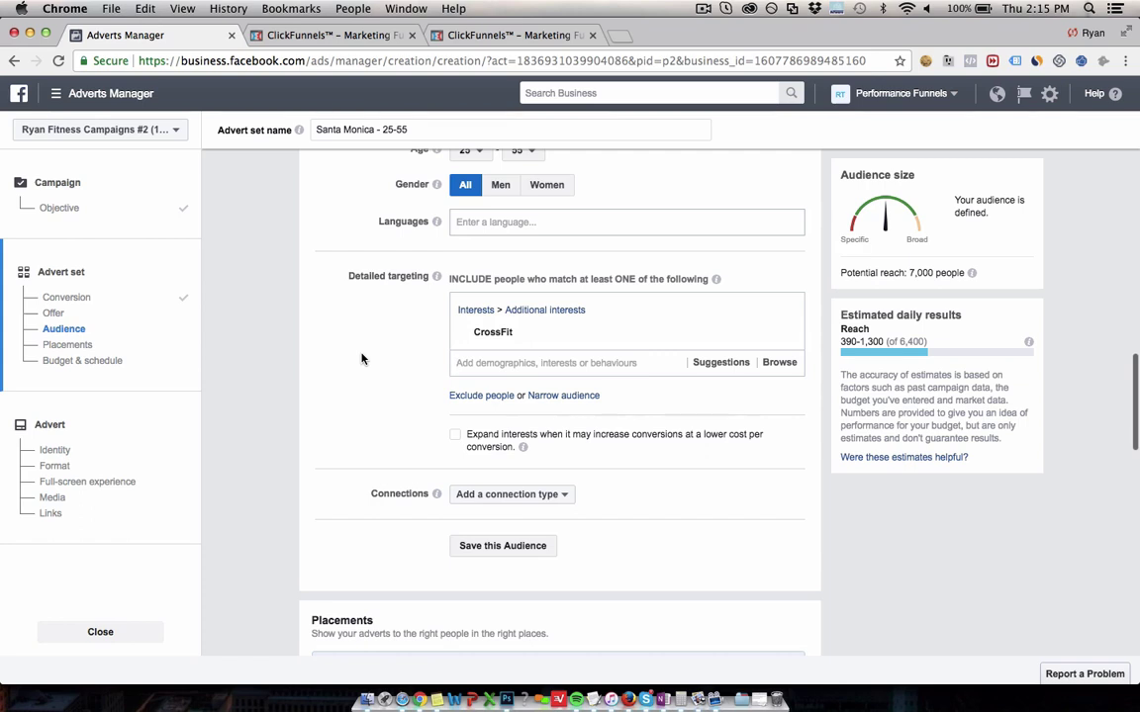
# - Remove the CrossFit interest from the detailed targeting
pyautogui.scroll(1, 362, 359)
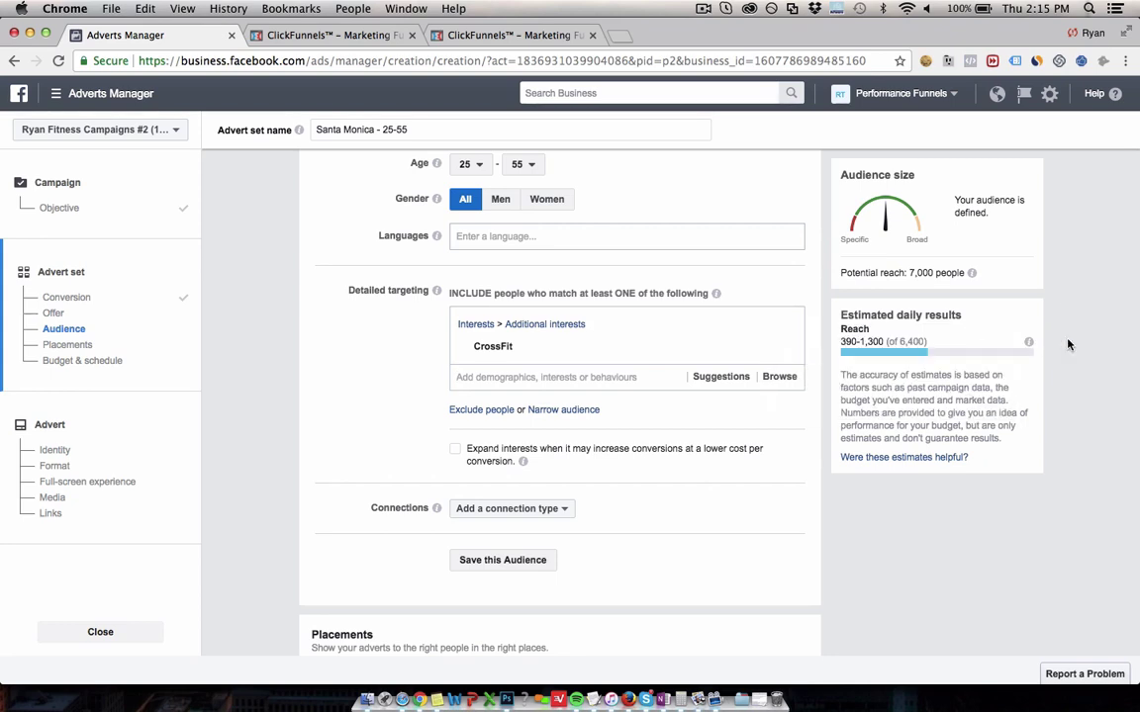
pyautogui.moveTo(516, 346)
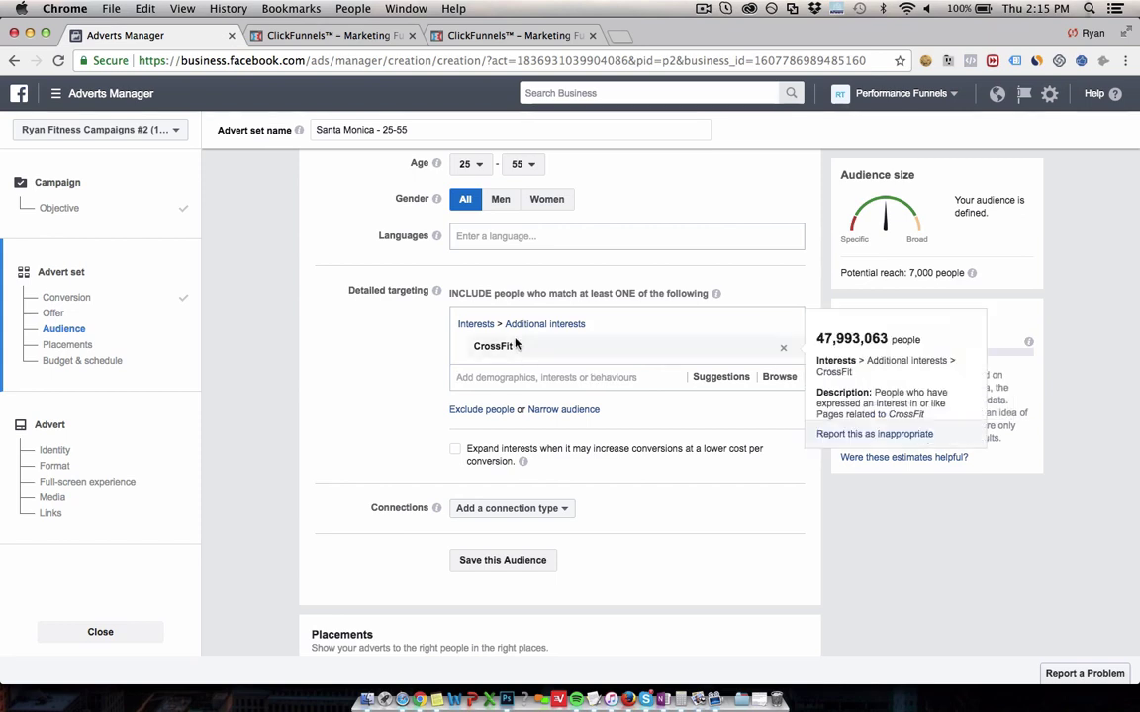
pyautogui.click(782, 352)
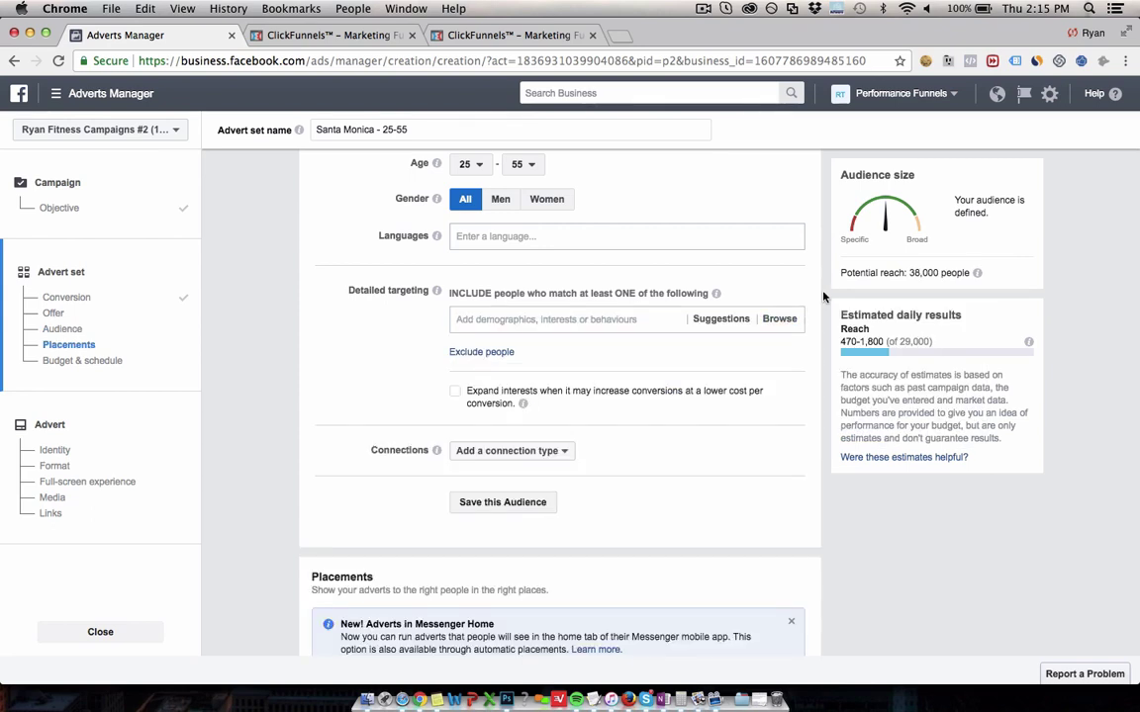
pyautogui.moveTo(926, 270)
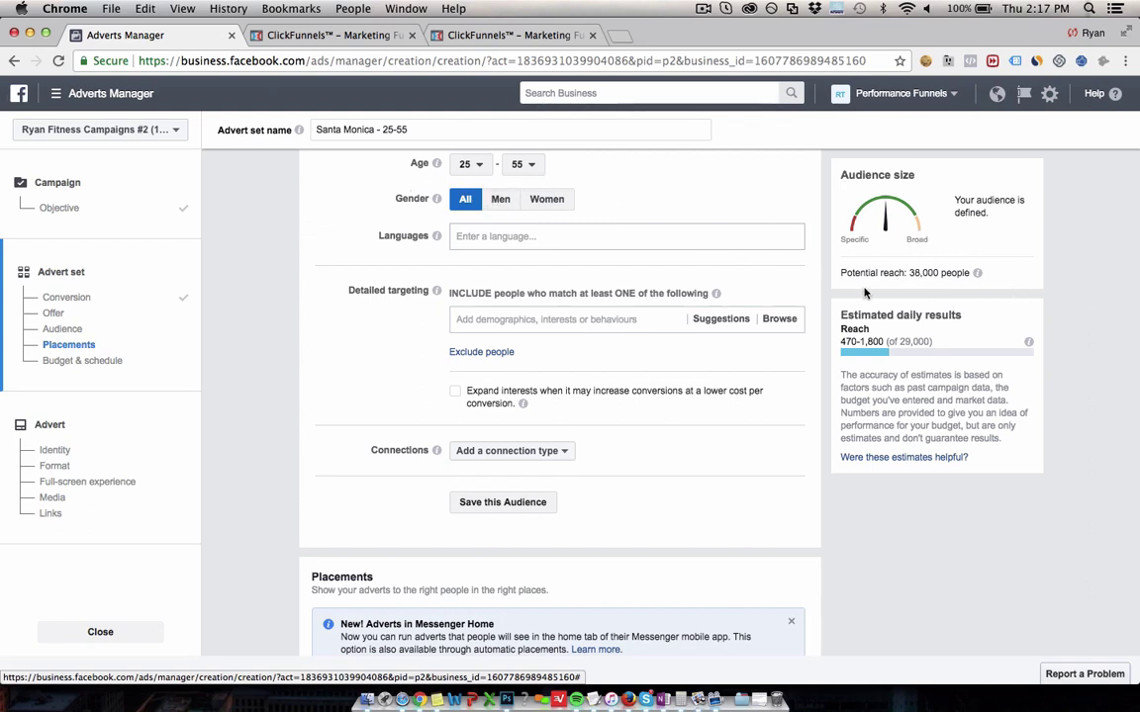
pyautogui.scroll(2, 829, 293)
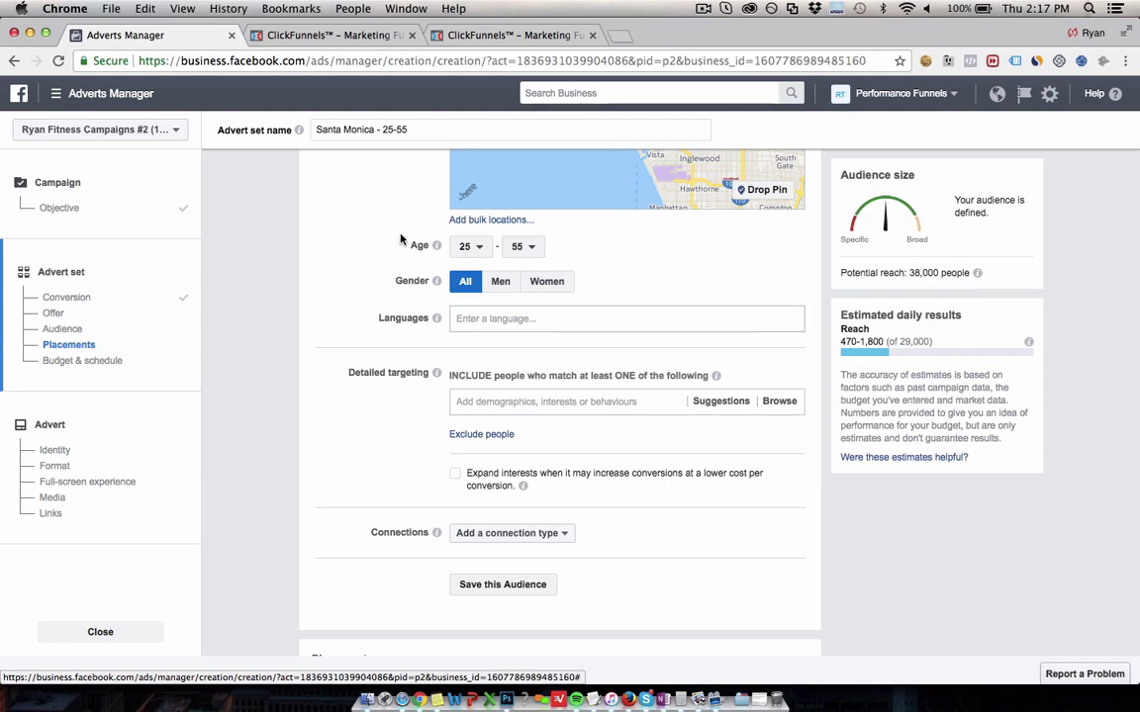
pyautogui.scroll(1, 639, 304)
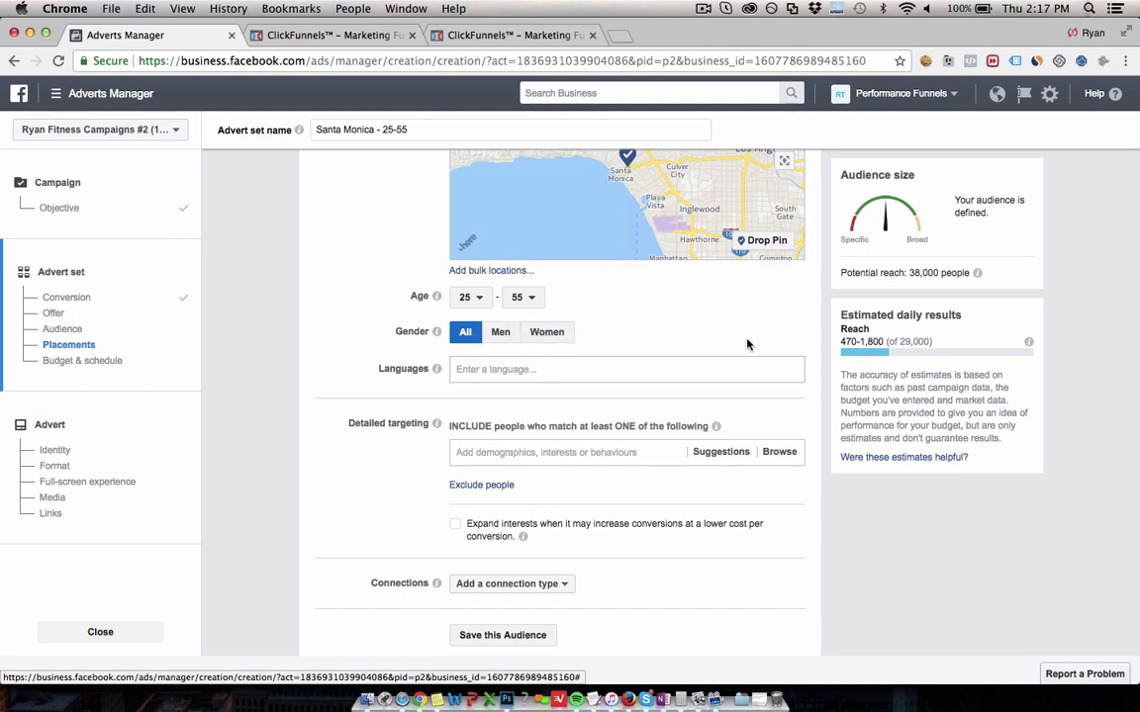
pyautogui.scroll(2, 945, 573)
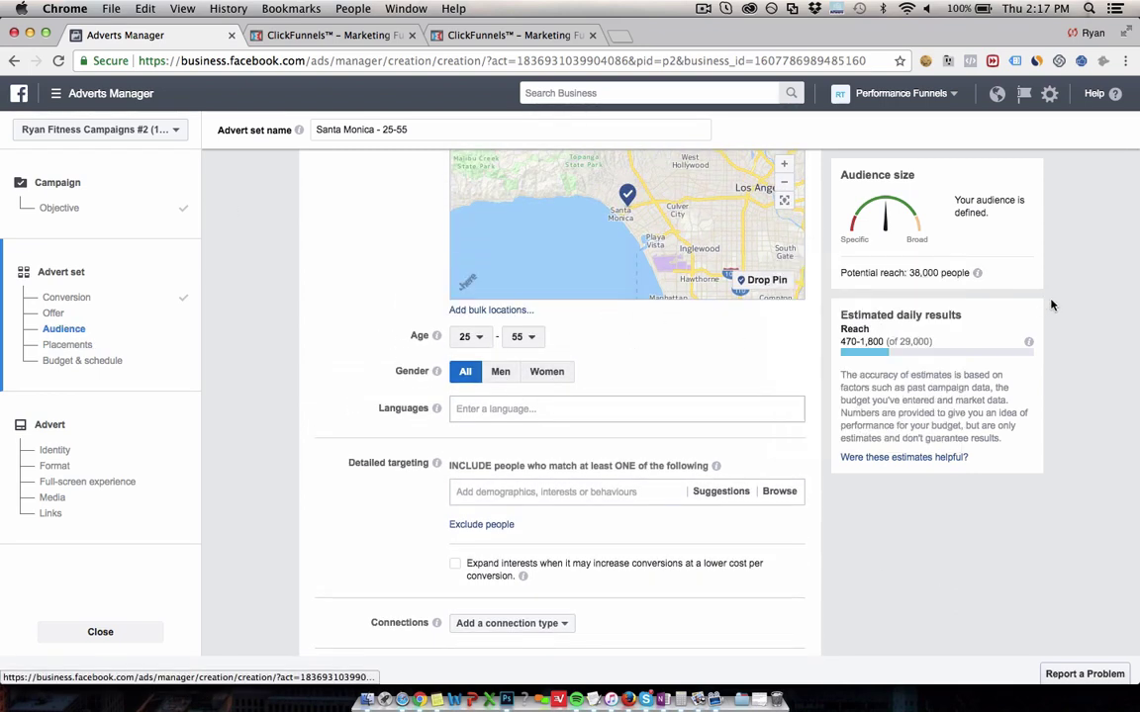
pyautogui.scroll(-3, 1098, 306)
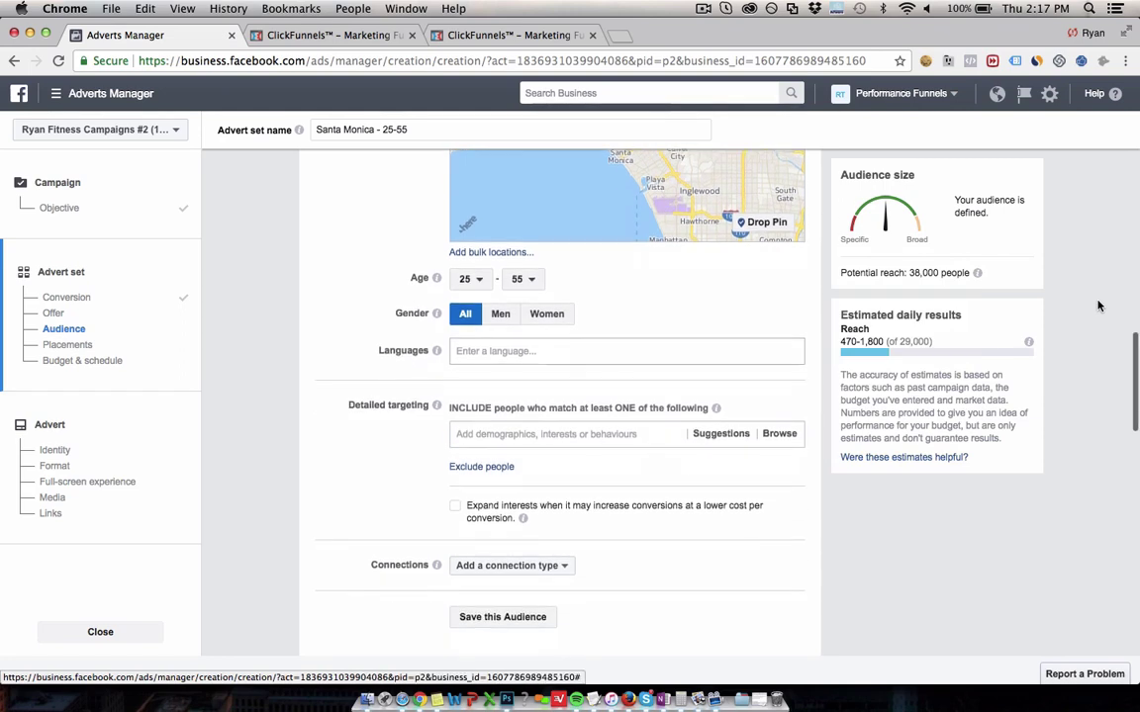
pyautogui.scroll(-1, 1098, 306)
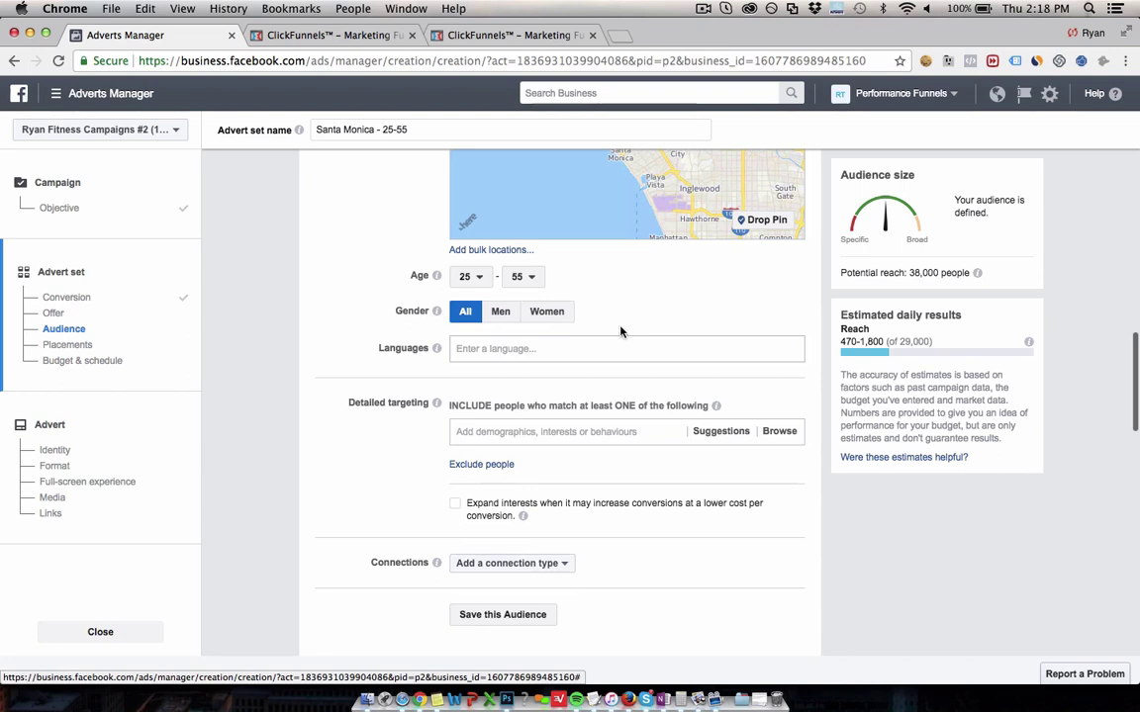
# - Include people interested in CrossFit or High-intensity interval training in the detailed targeting
pyautogui.click(584, 432)
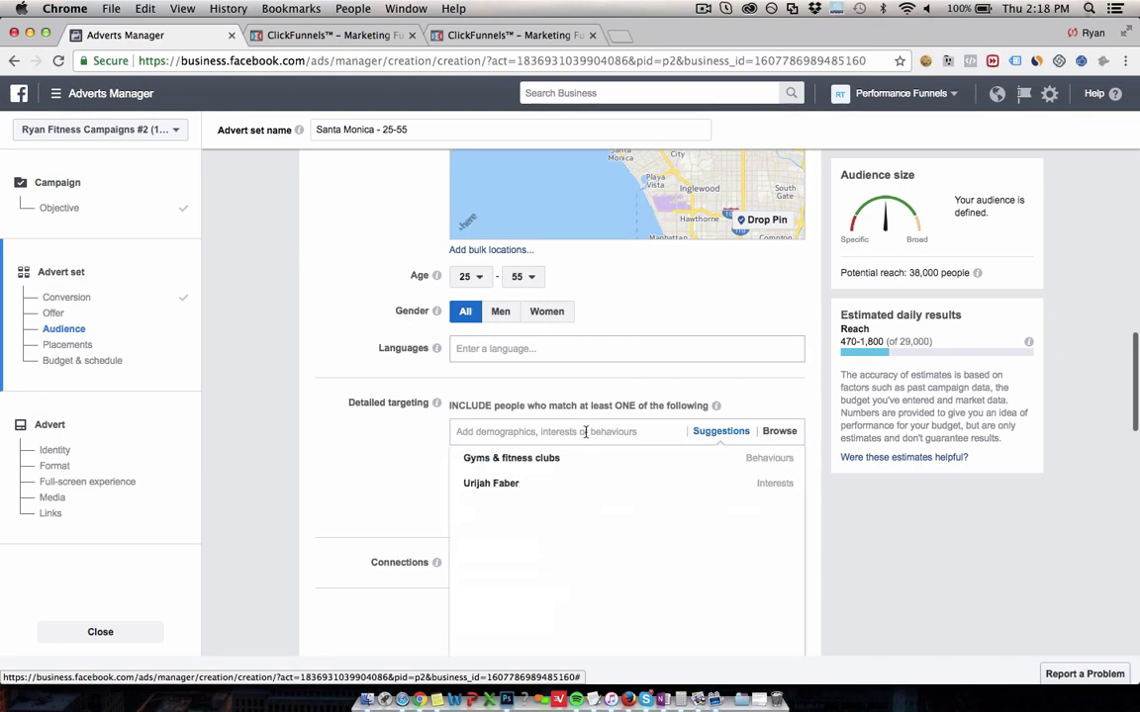
pyautogui.write('crossfit')
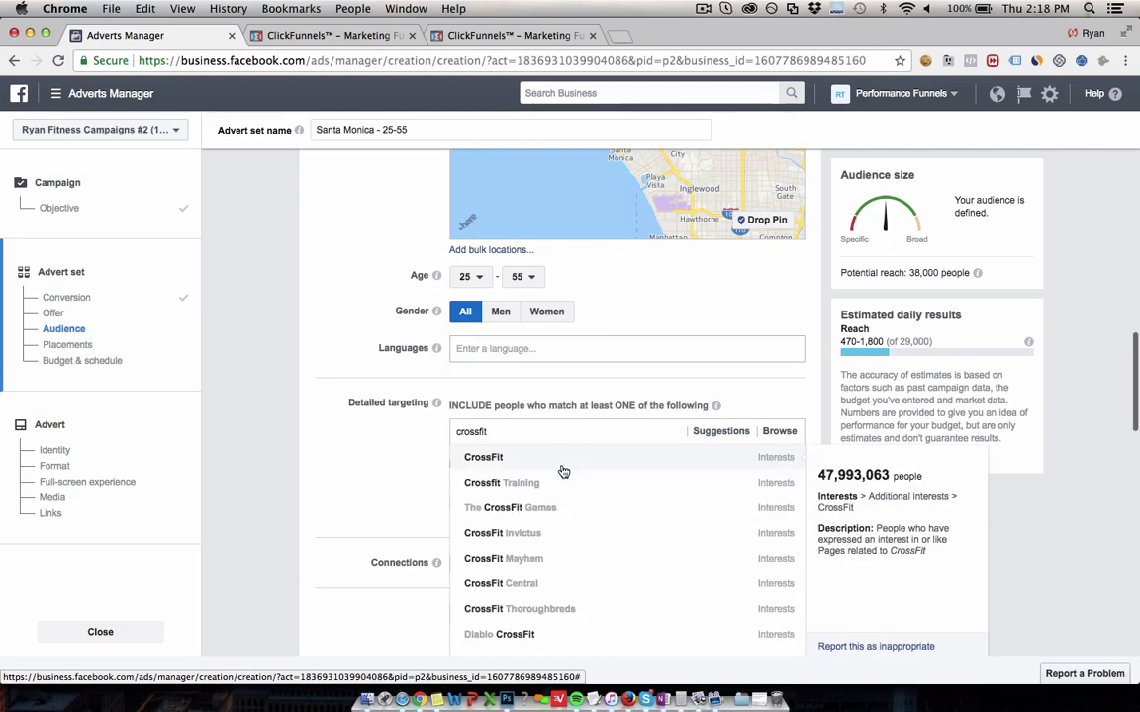
pyautogui.click(561, 463)
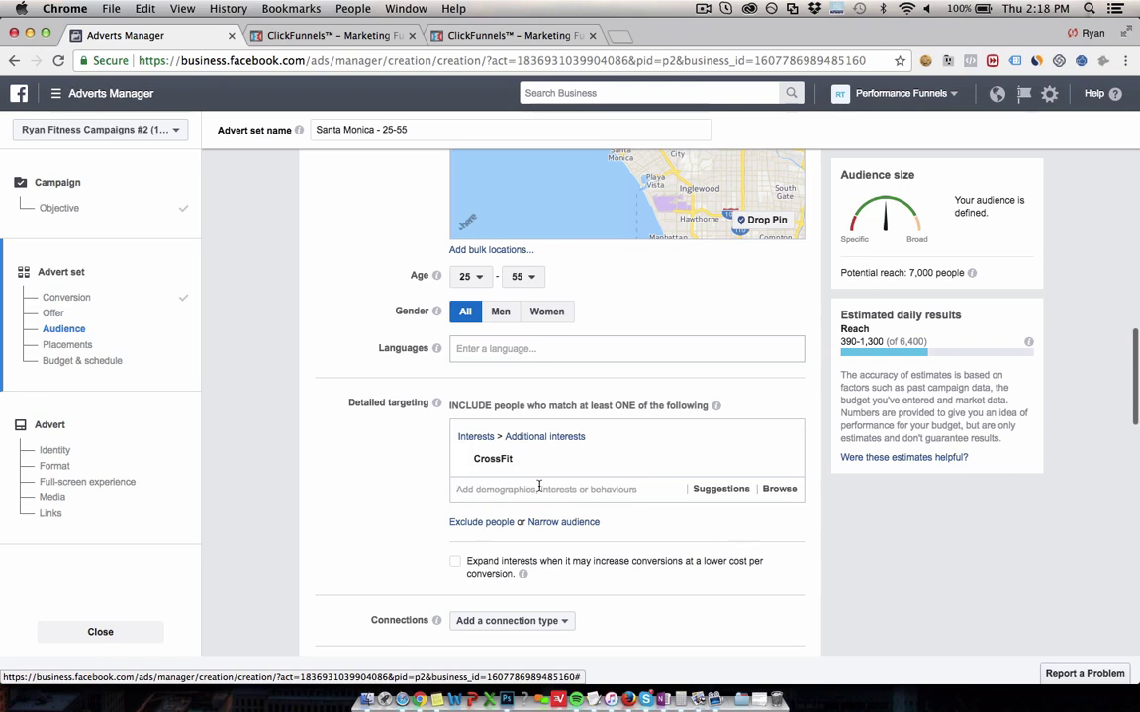
pyautogui.write('hiit')
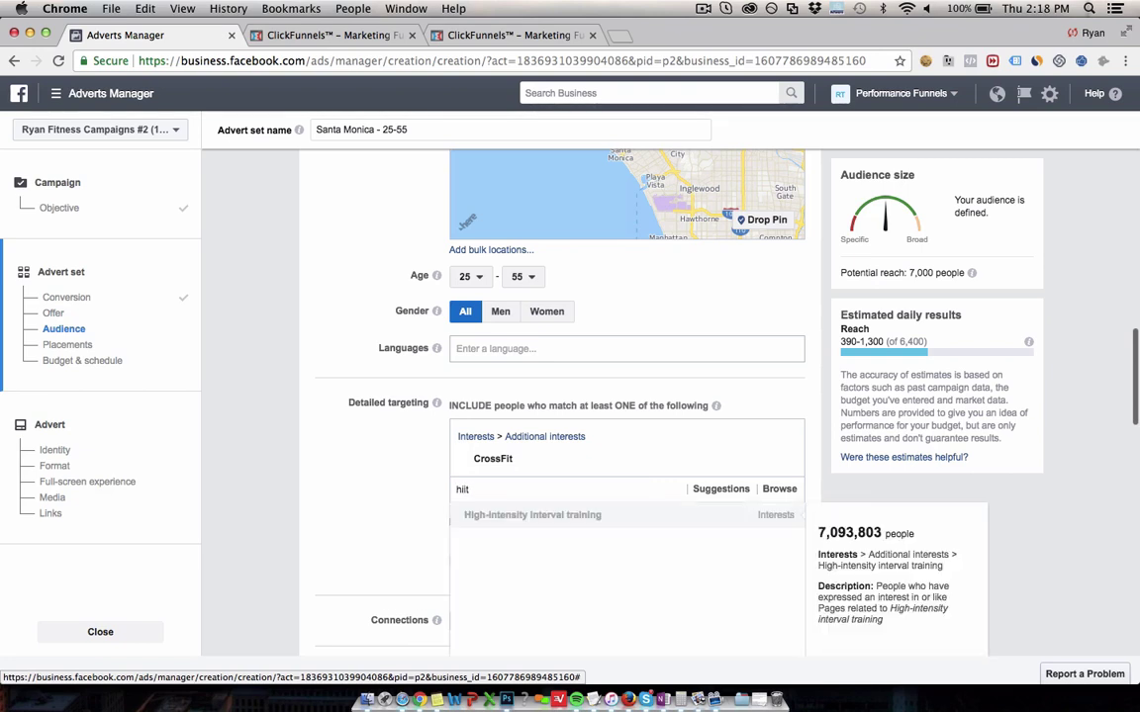
pyautogui.click(550, 514)
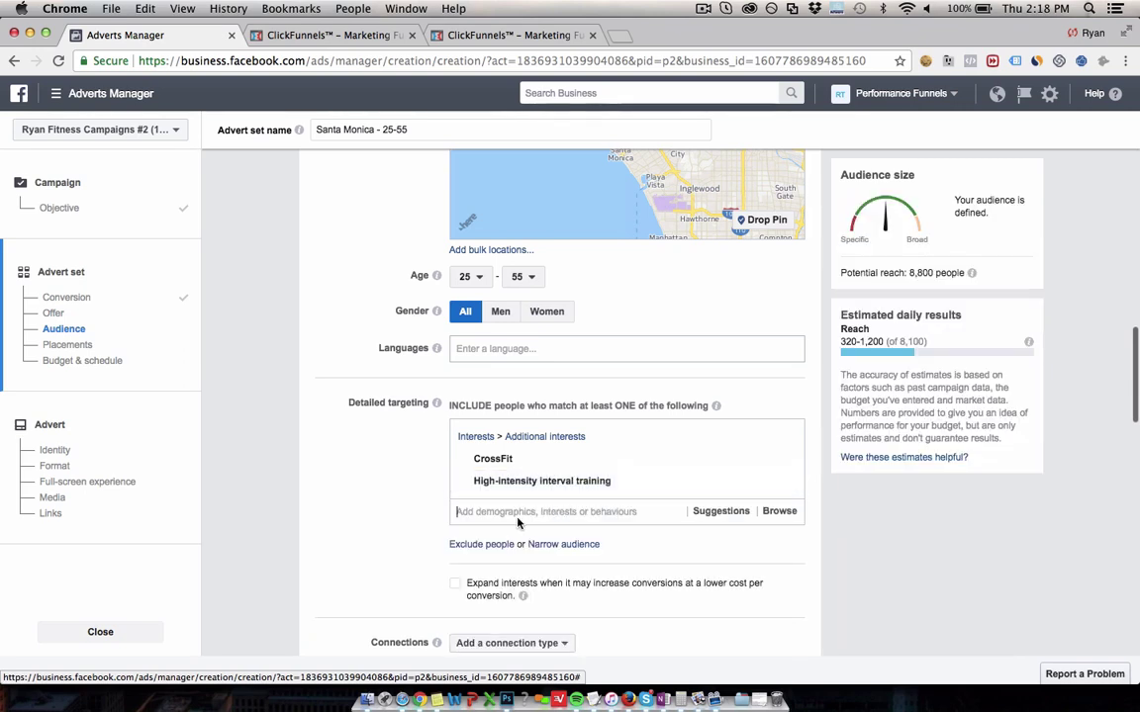
# - Add the Circuit training interest to the detailed targeting
pyautogui.write('cir')
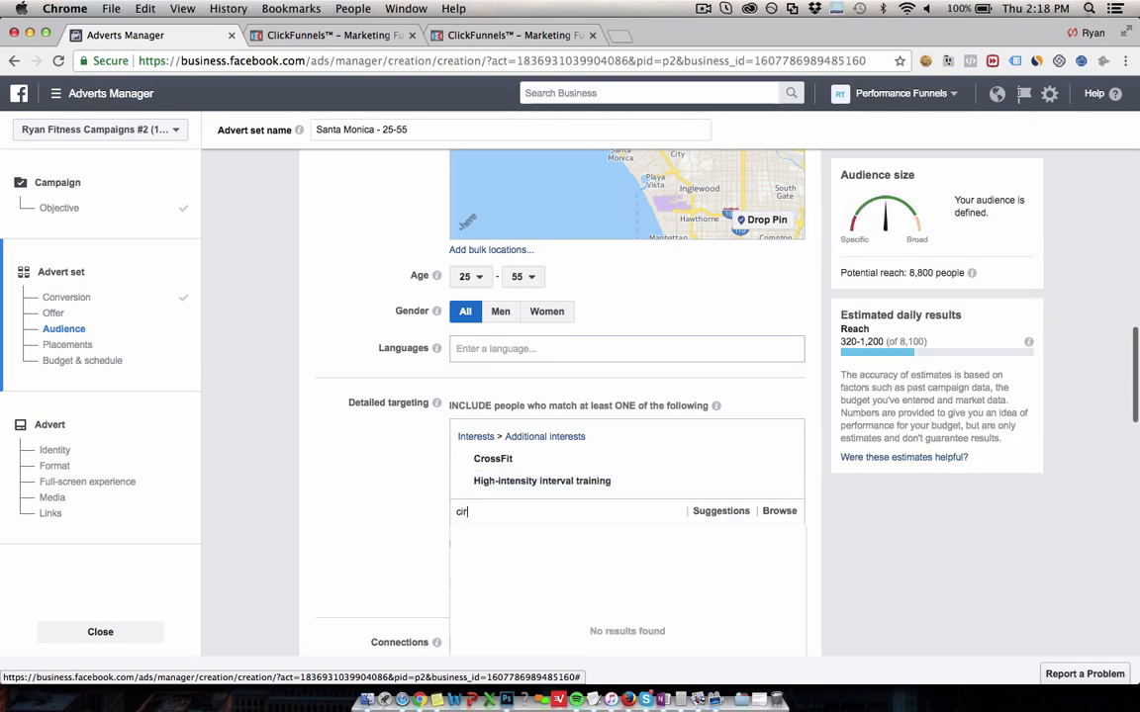
pyautogui.write('cuit')
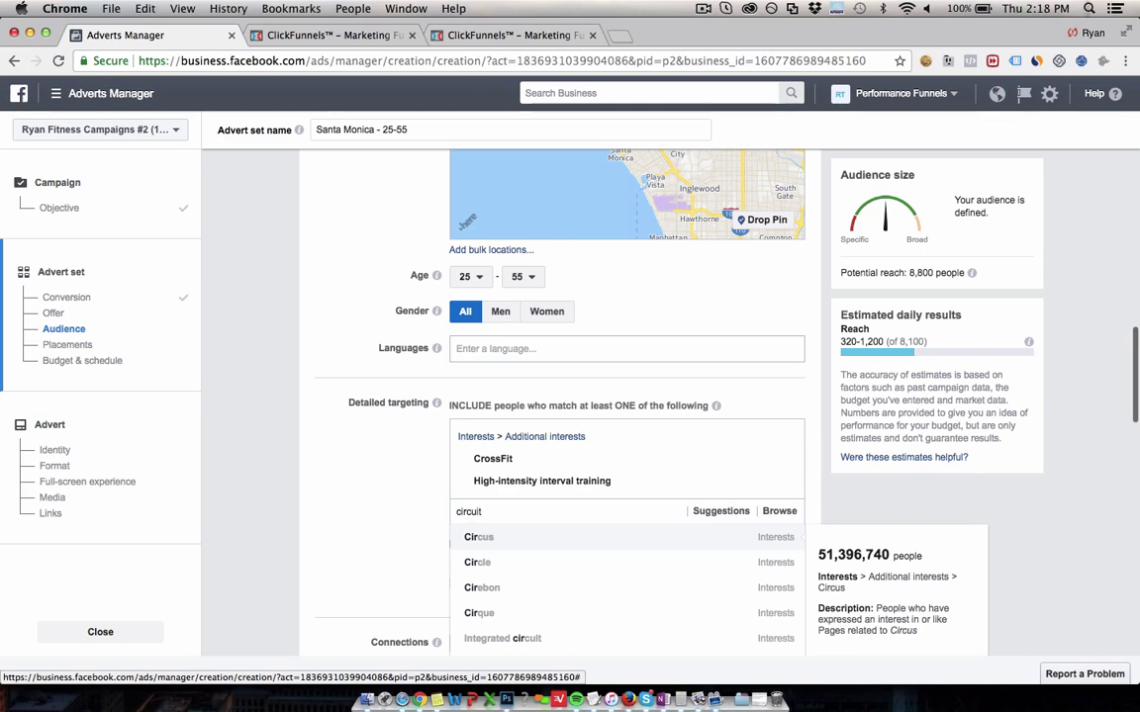
pyautogui.write(' train')
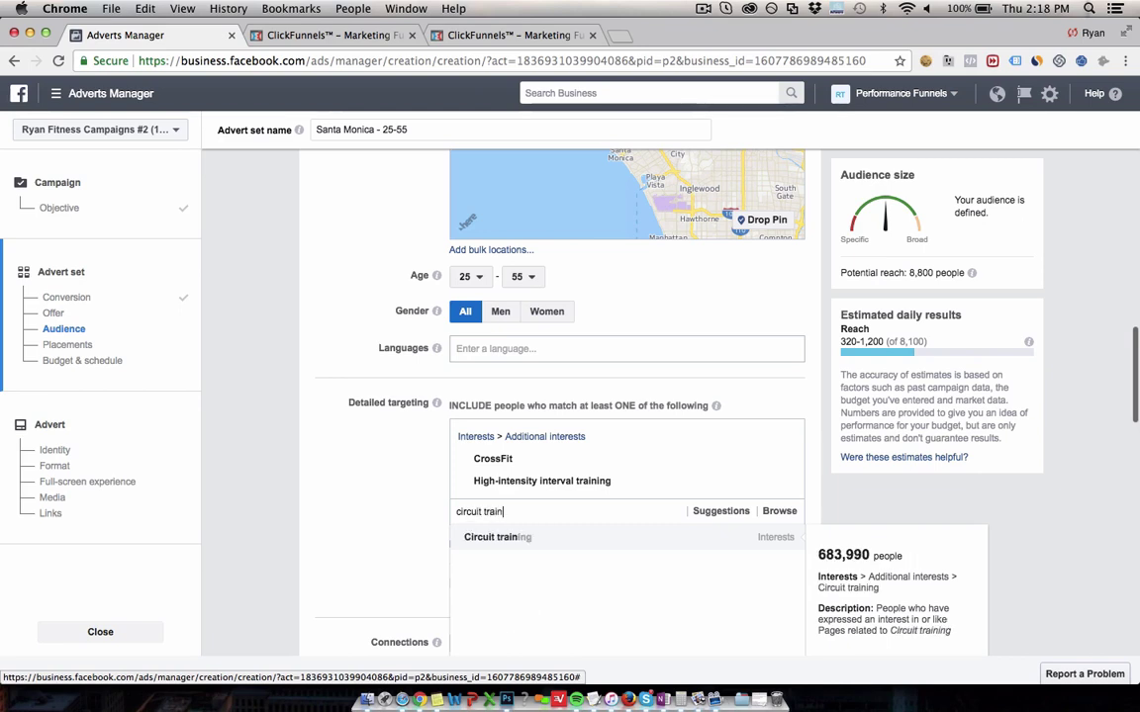
pyautogui.click(564, 537)
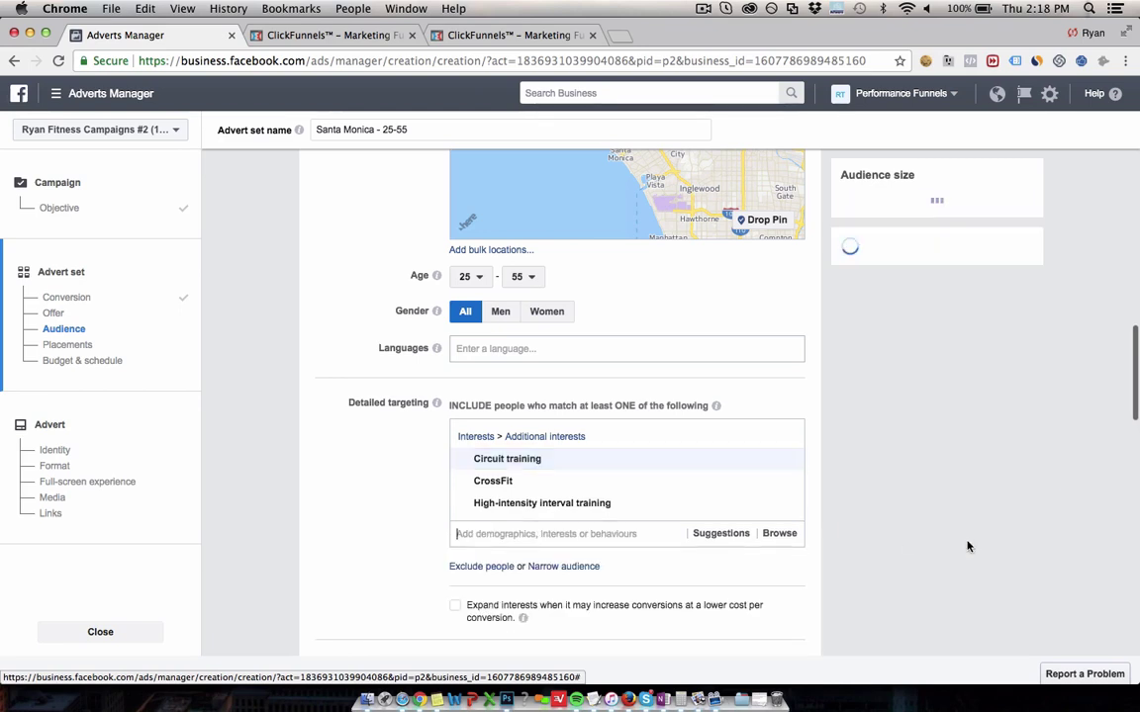
# - Examine the audience details of the selected interests and the potential reach of the advert set
pyautogui.scroll(-1, 1055, 508)
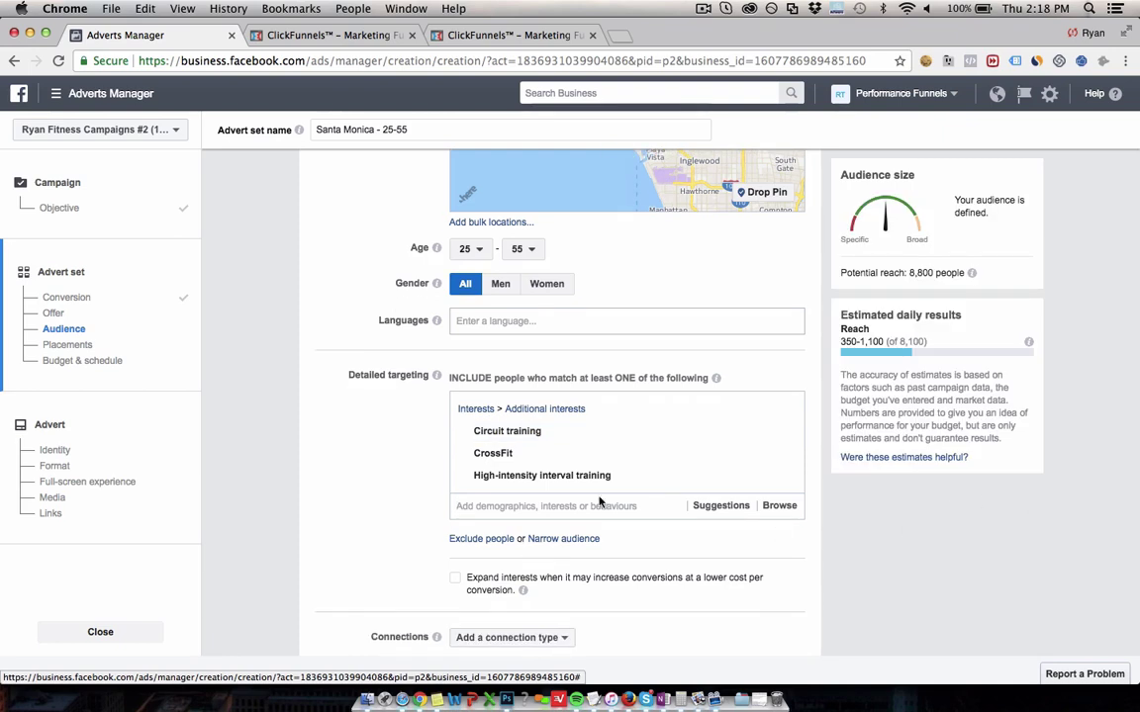
pyautogui.moveTo(513, 457)
pyautogui.moveTo(473, 489)
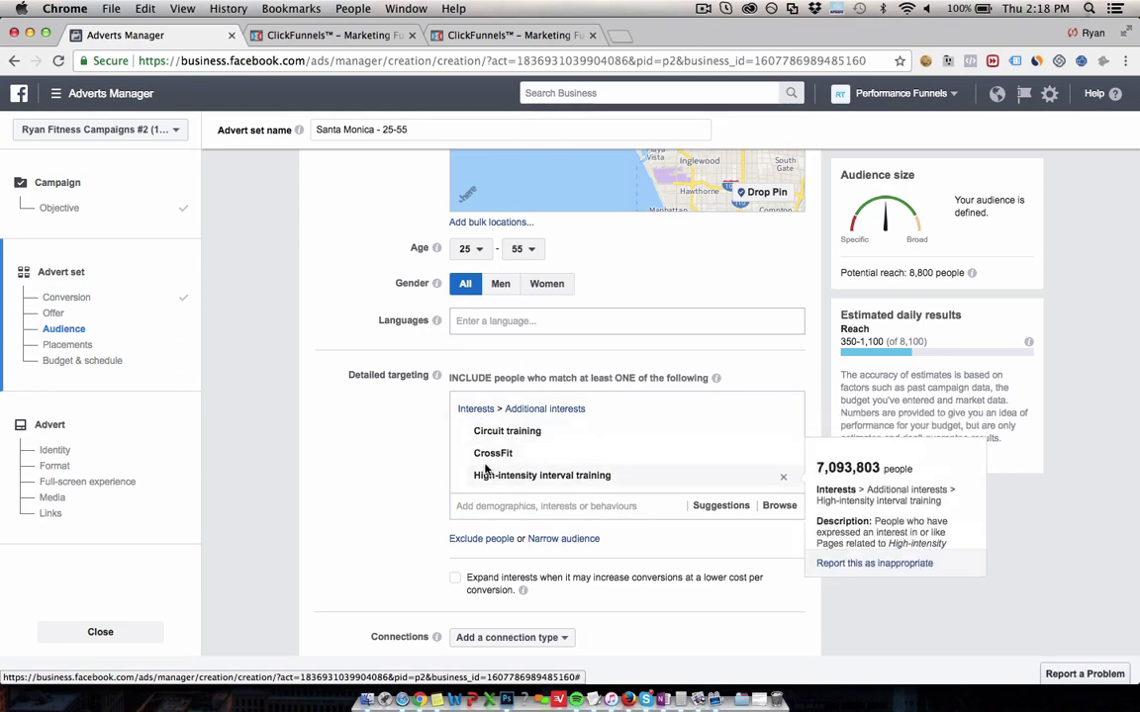
pyautogui.moveTo(566, 467)
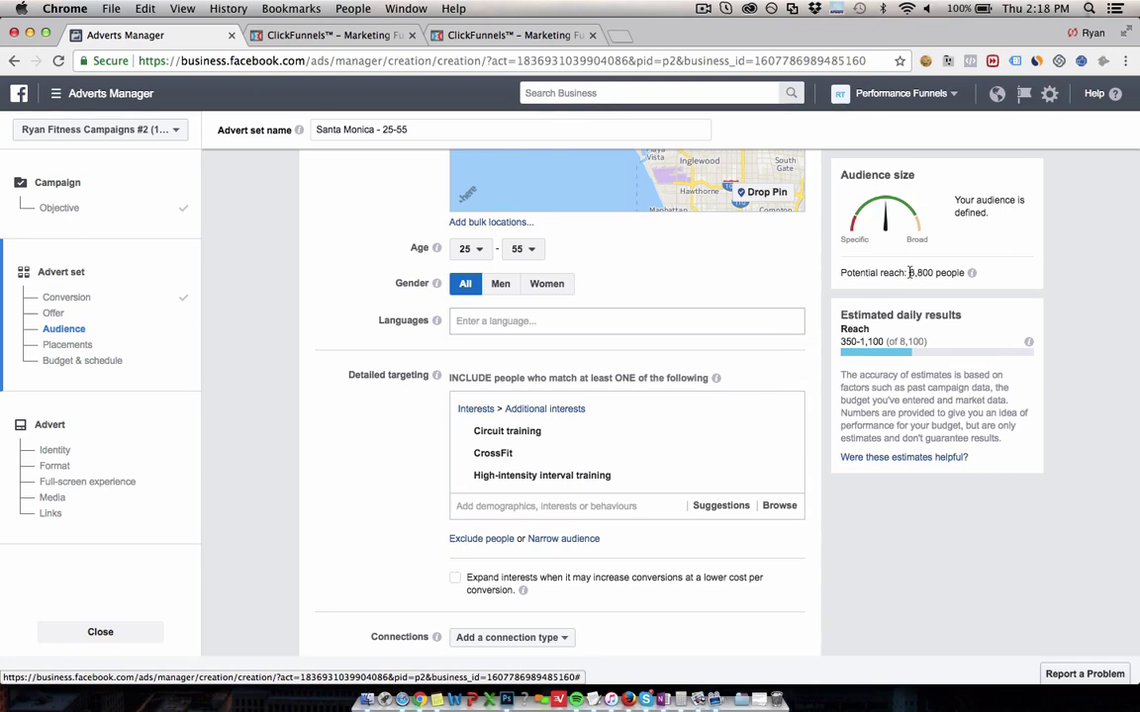
pyautogui.scroll(1, 1054, 271)
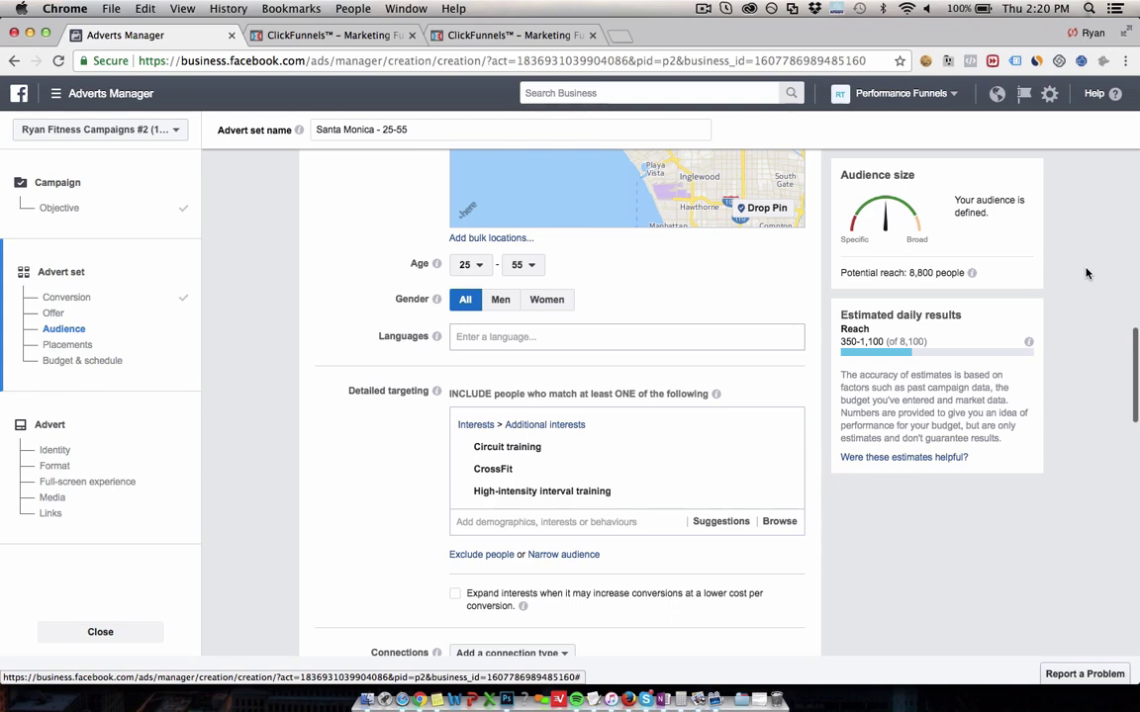
pyautogui.moveTo(531, 467)
pyautogui.scroll(-5, 1080, 282)
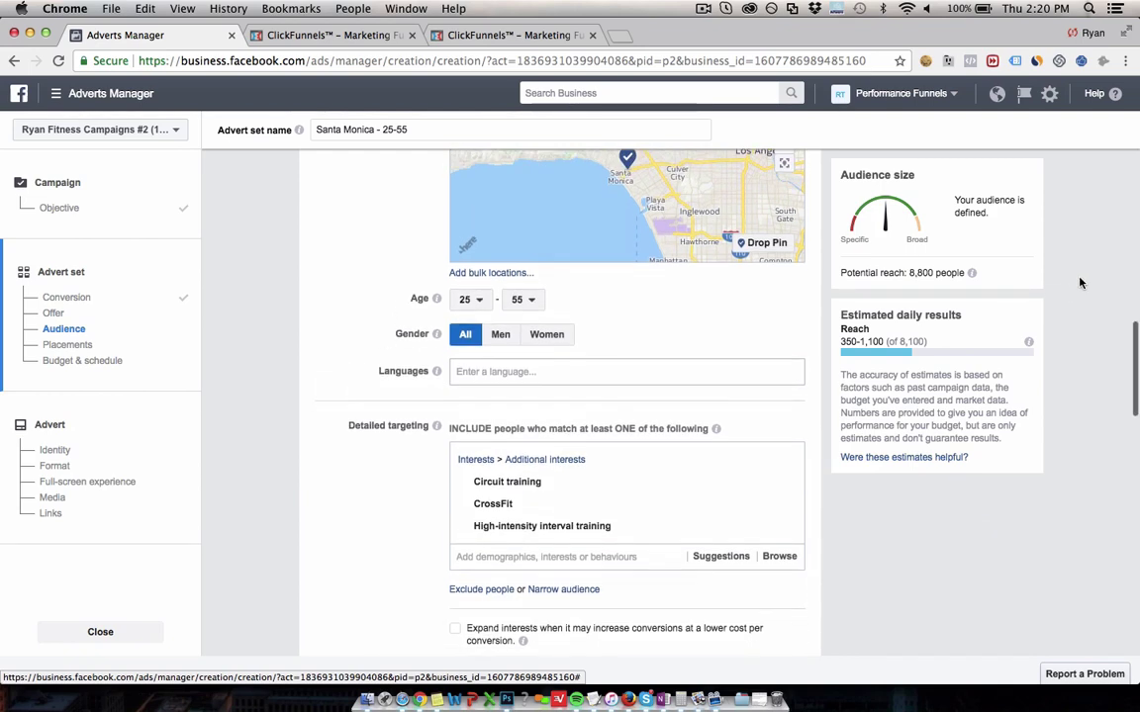
pyautogui.scroll(1, 1080, 283)
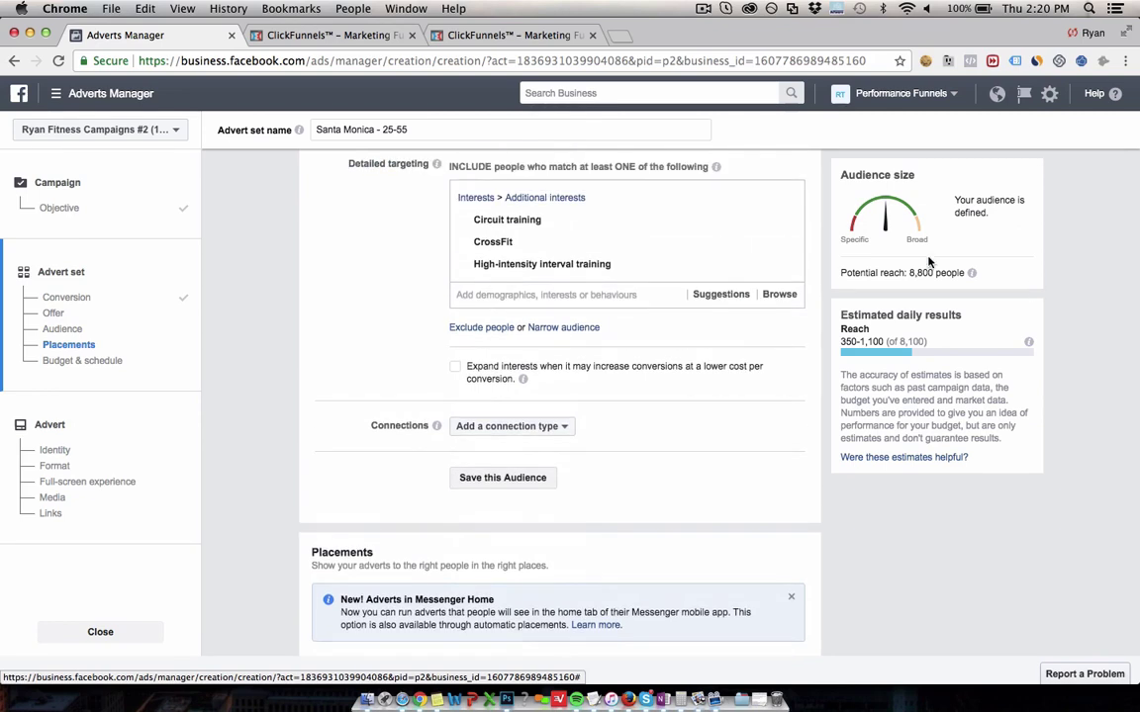
# - Remove the Circuit training, CrossFit and High-intensity interval training interests from the detailed targeting
pyautogui.moveTo(524, 260)
pyautogui.moveTo(586, 242)
pyautogui.moveTo(674, 224)
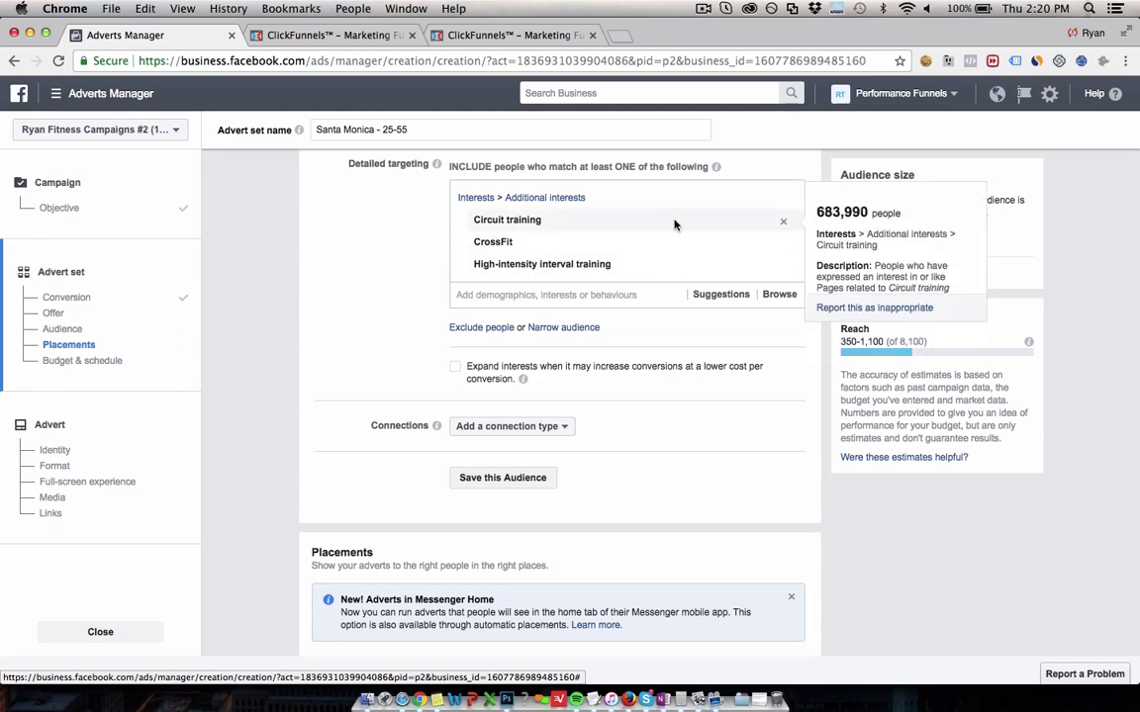
pyautogui.click(783, 223)
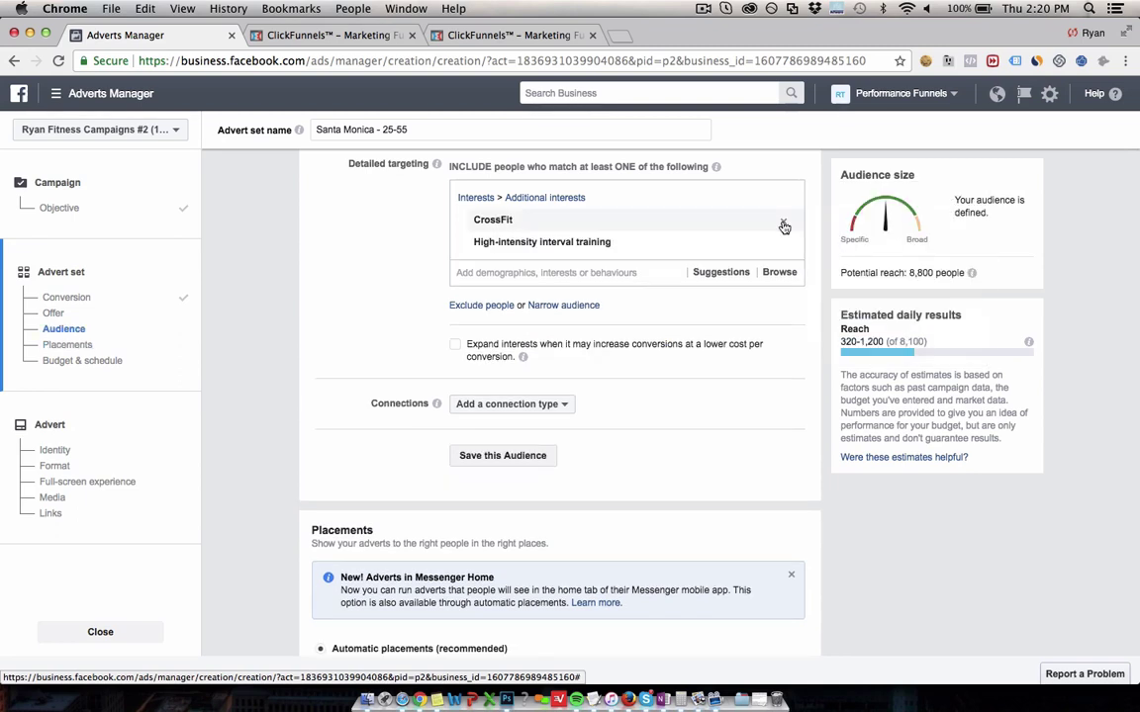
pyautogui.click(782, 223)
pyautogui.click(783, 219)
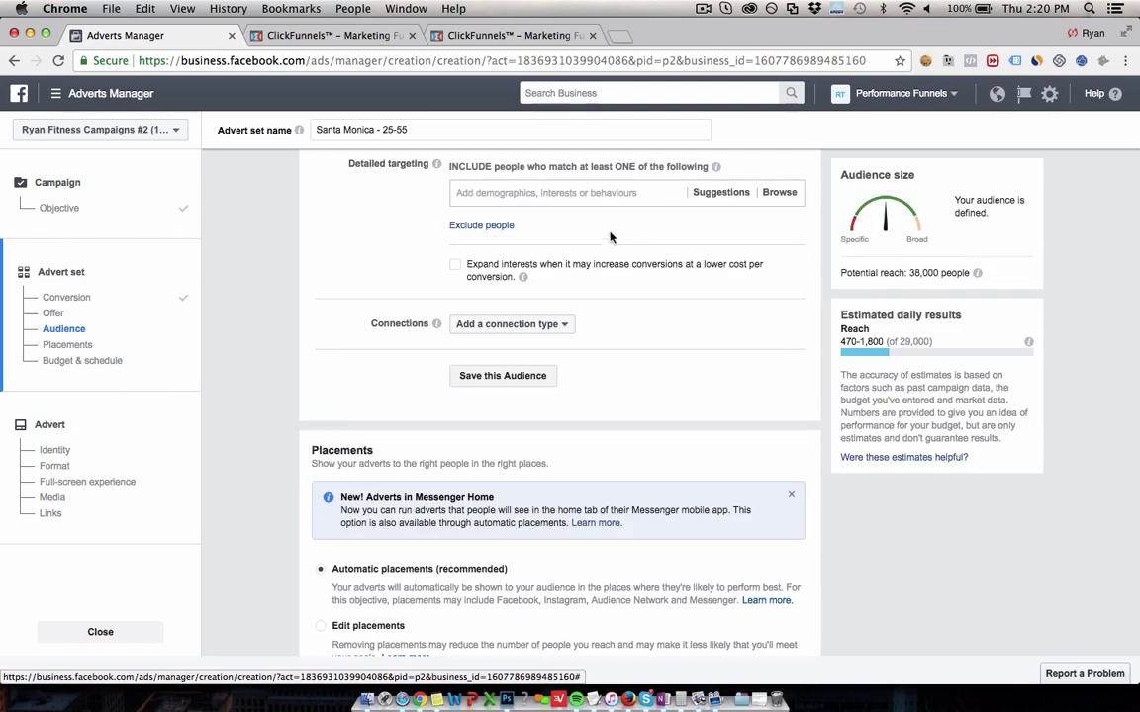
pyautogui.click(550, 193)
pyautogui.write('gym')
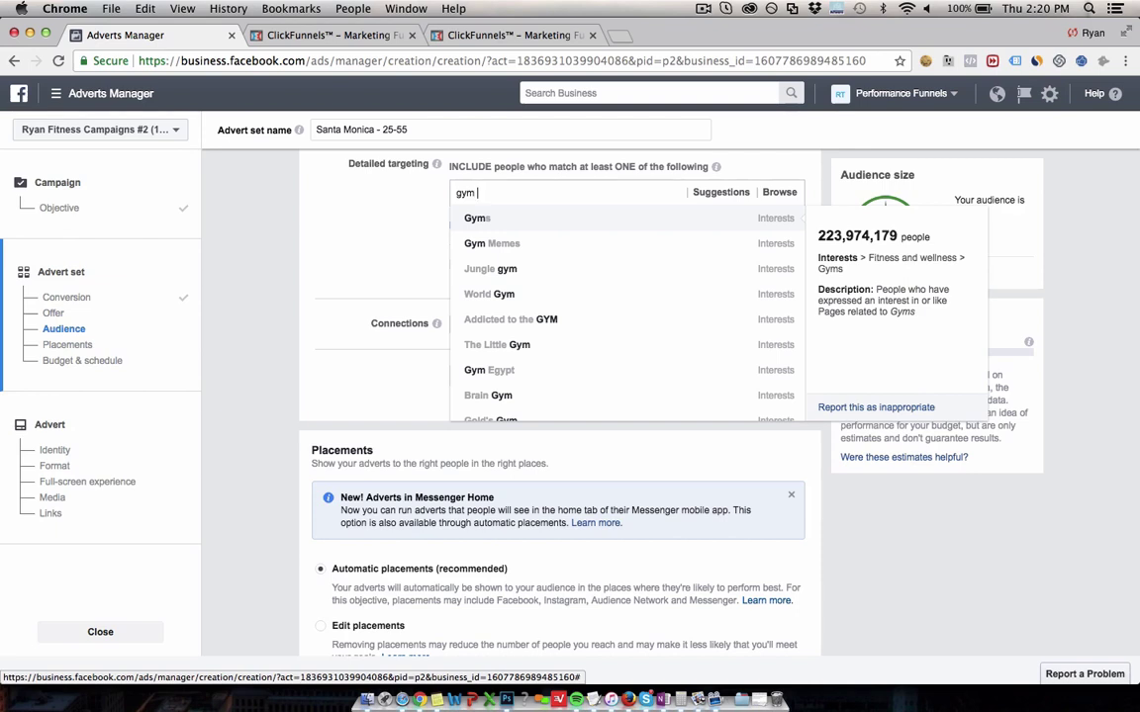
pyautogui.press('BackSpace')
pyautogui.press('BackSpace')
pyautogui.press('BackSpace')
# - Search the detailed targeting for "fitness" and include the Gyms & fitness clubs behaviour
pyautogui.write('f')
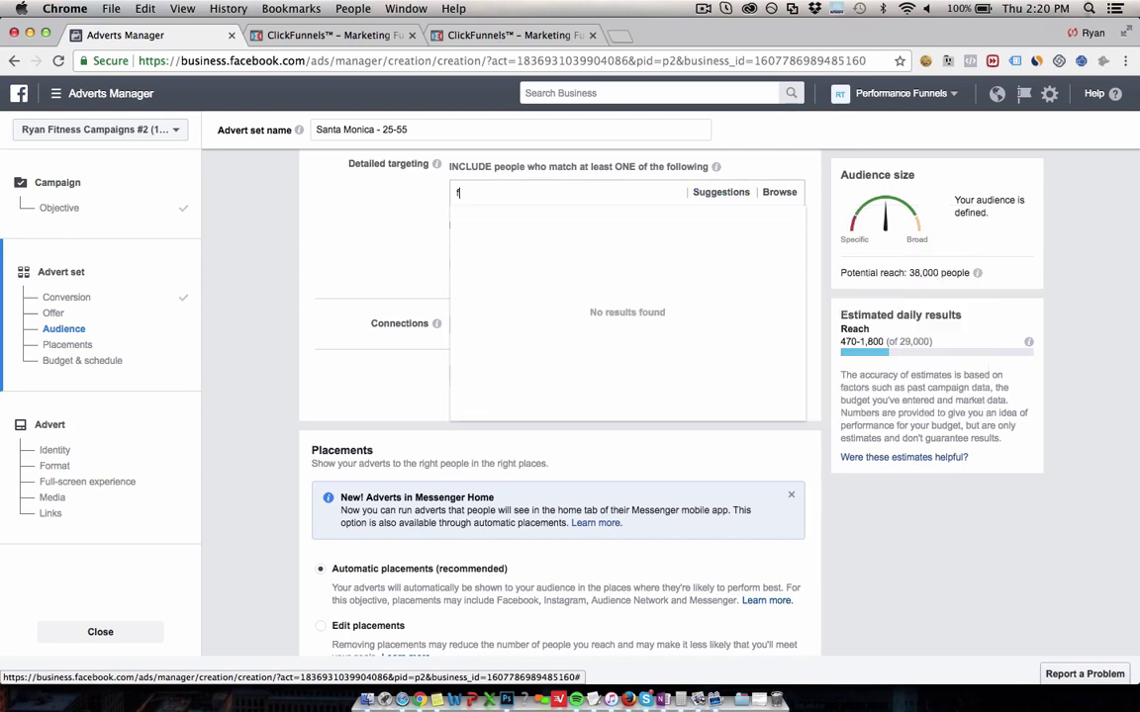
pyautogui.write('itness')
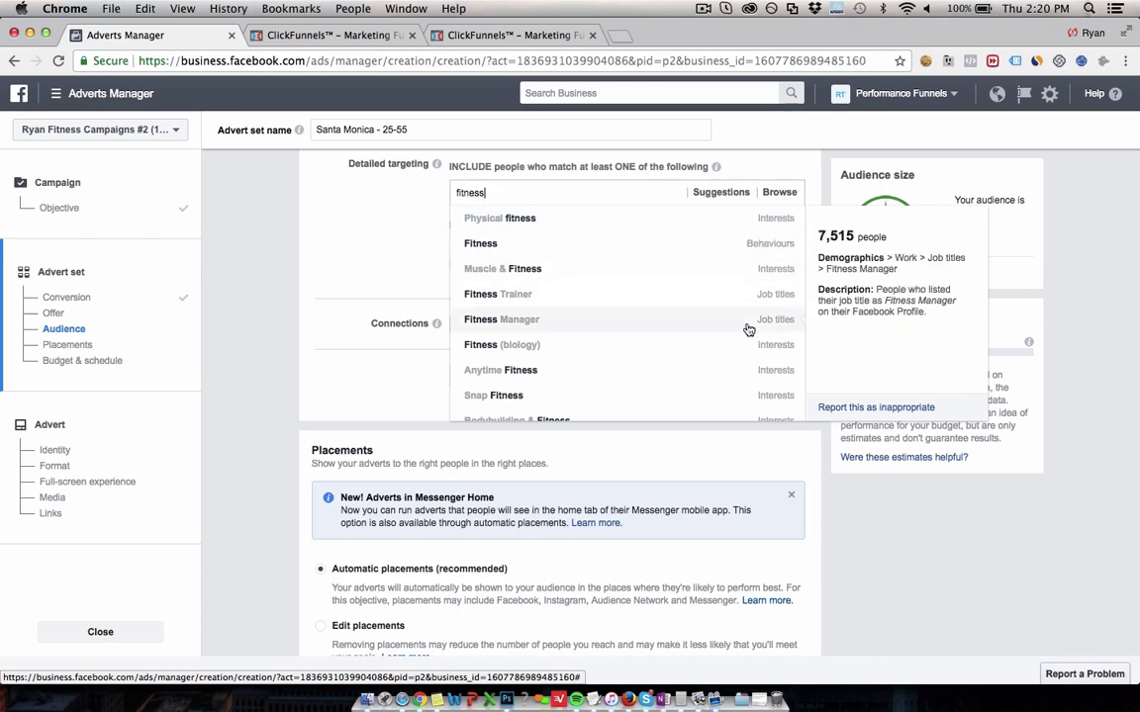
pyautogui.scroll(-6, 749, 329)
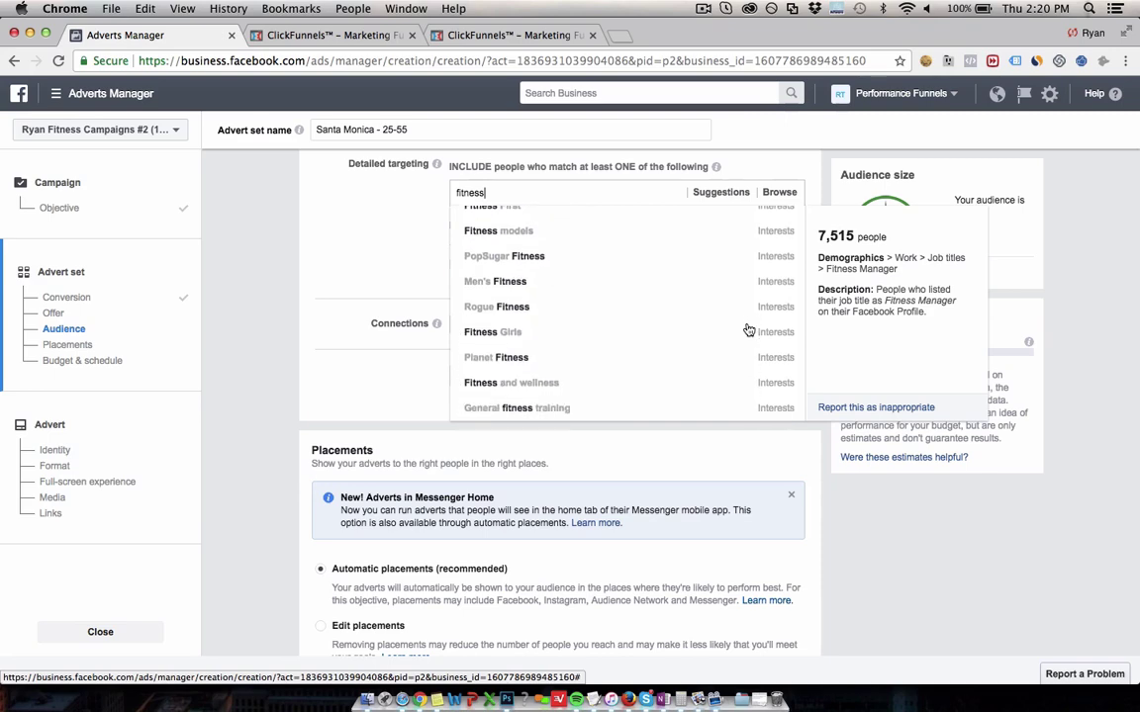
pyautogui.scroll(-5, 748, 330)
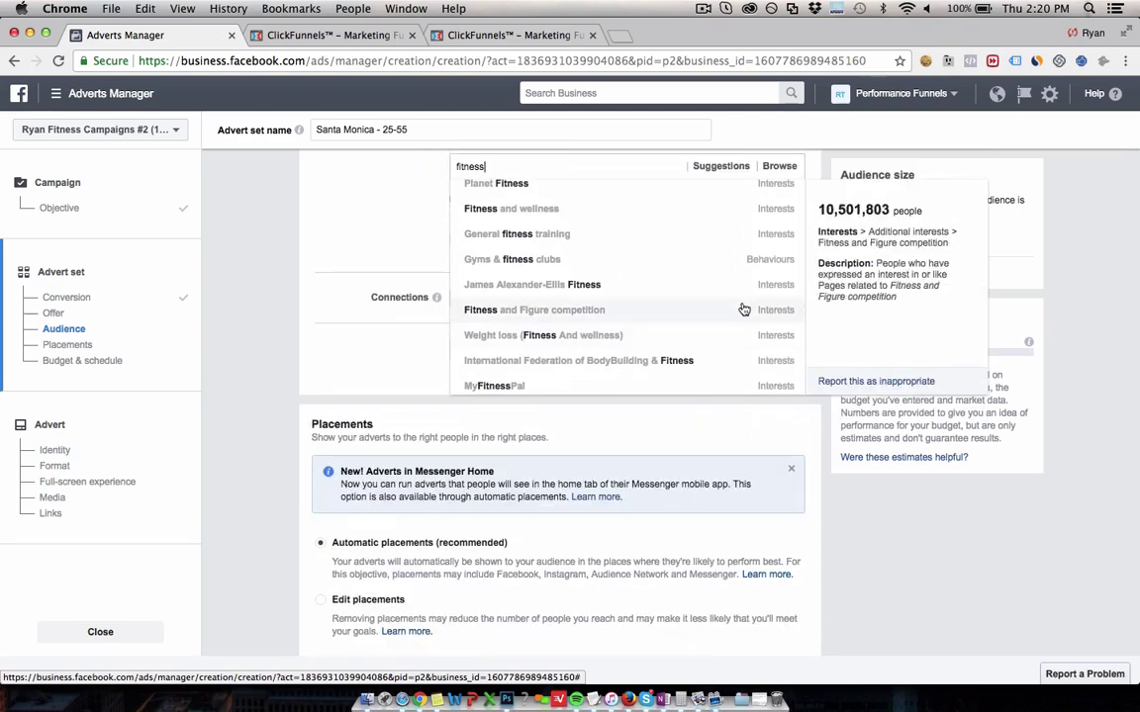
pyautogui.scroll(2, 665, 263)
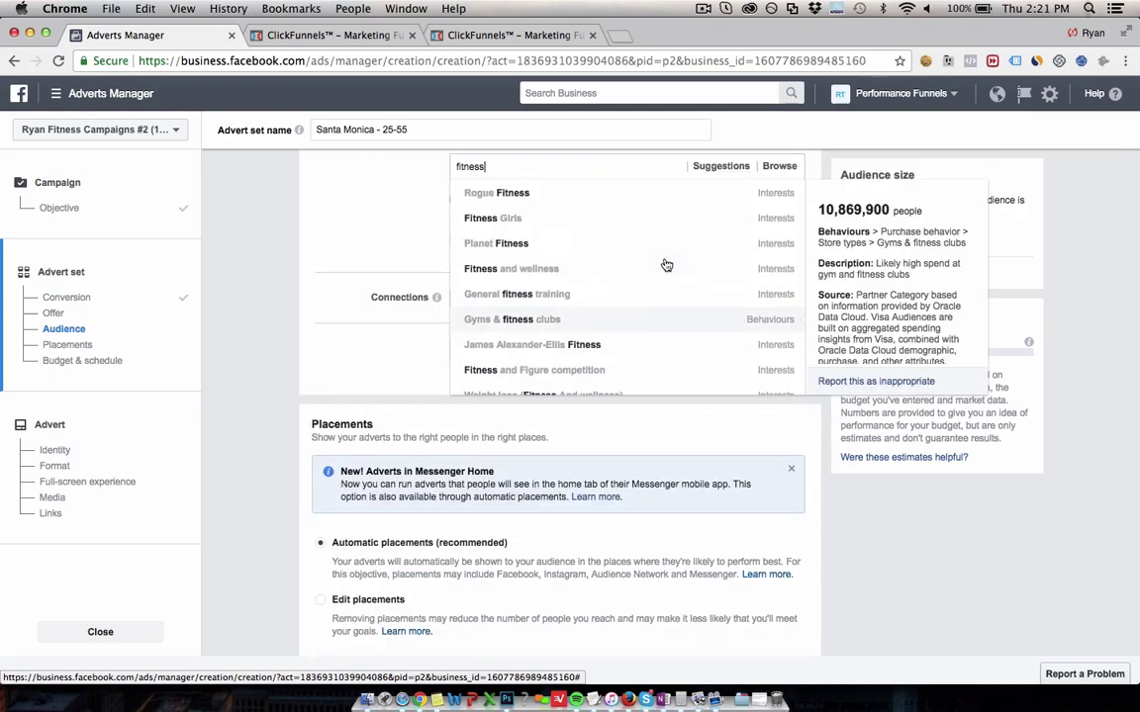
pyautogui.scroll(2, 666, 265)
pyautogui.scroll(-1, 658, 316)
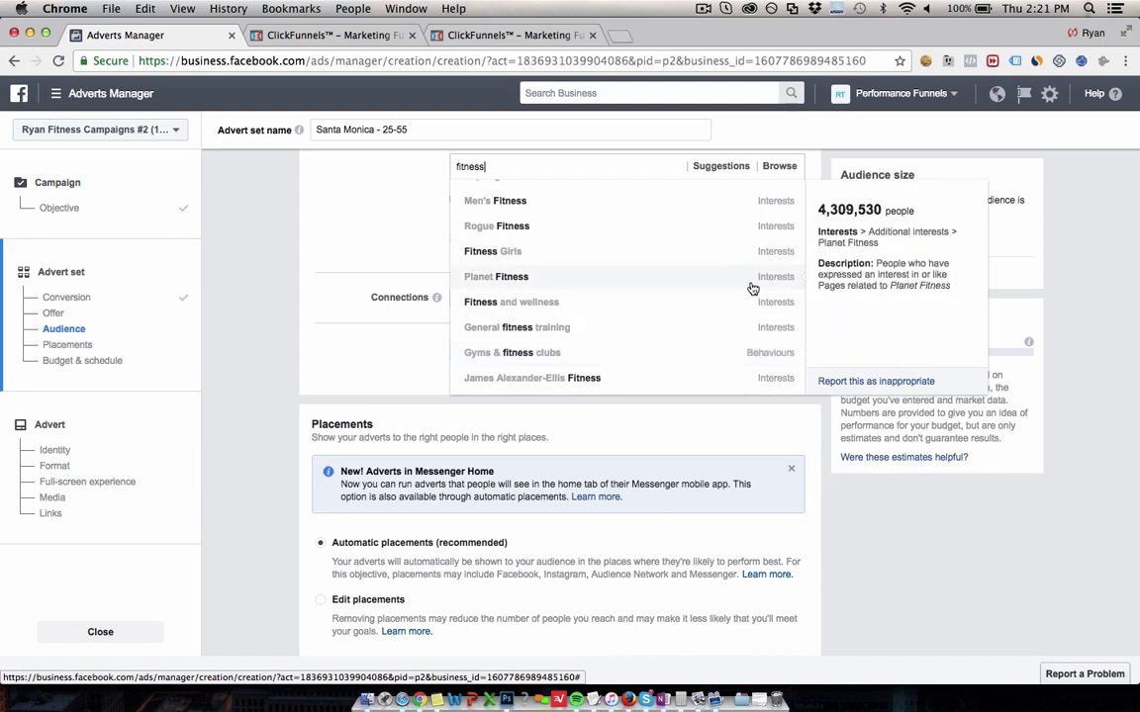
pyautogui.click(740, 357)
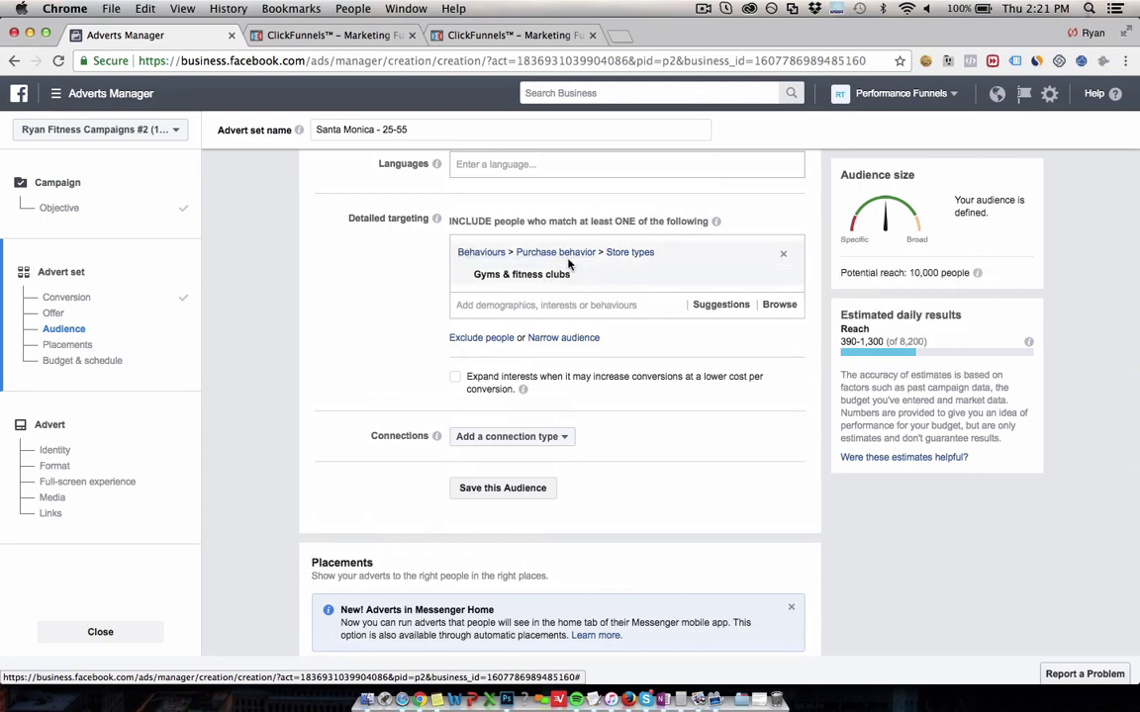
# - Examine the audience definition, potential reach and estimated daily results with the Gyms & fitness clubs behaviour included
pyautogui.moveTo(473, 273)
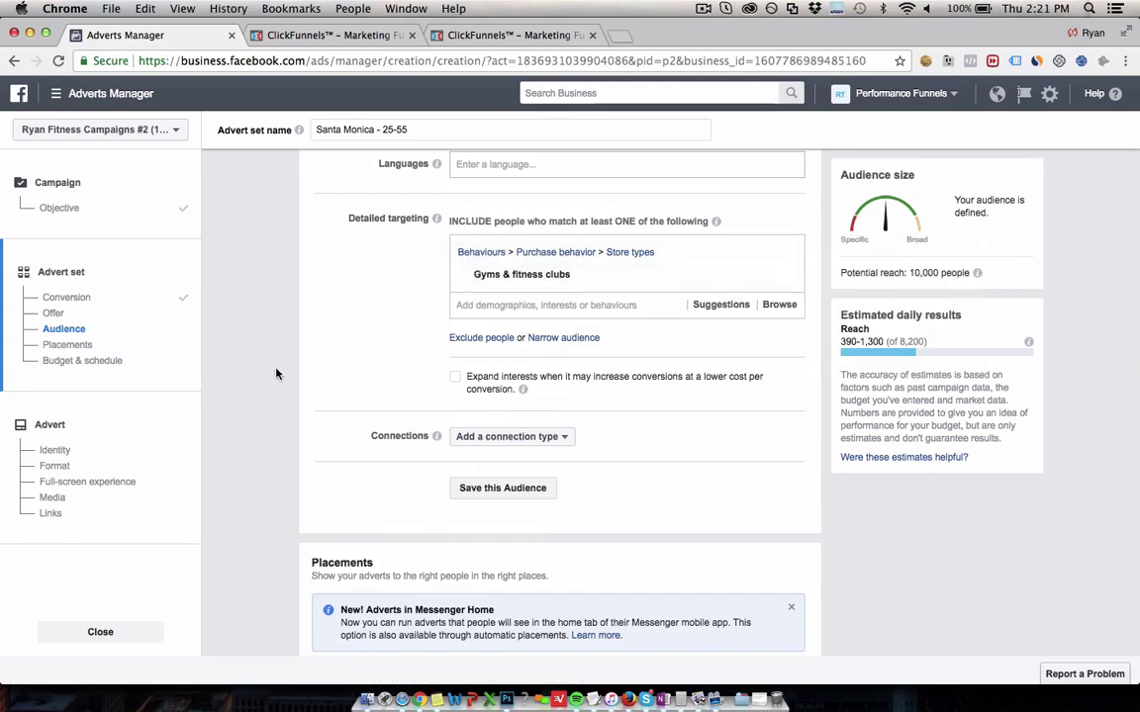
pyautogui.scroll(2, 306, 356)
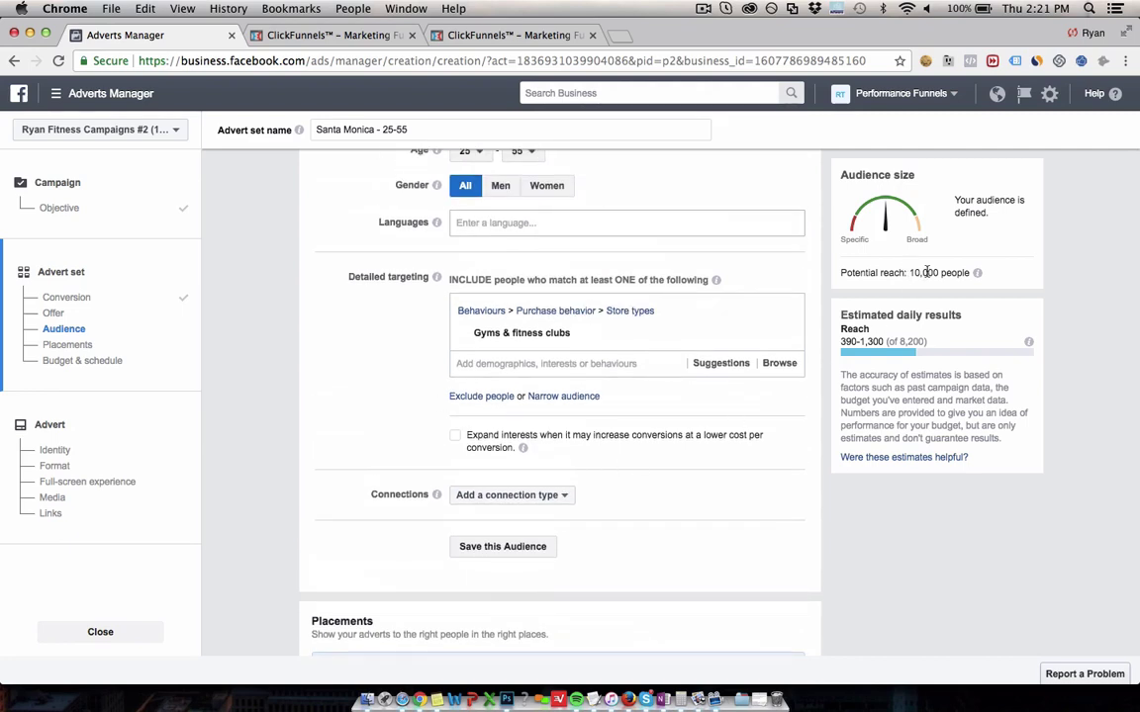
pyautogui.scroll(2, 1050, 288)
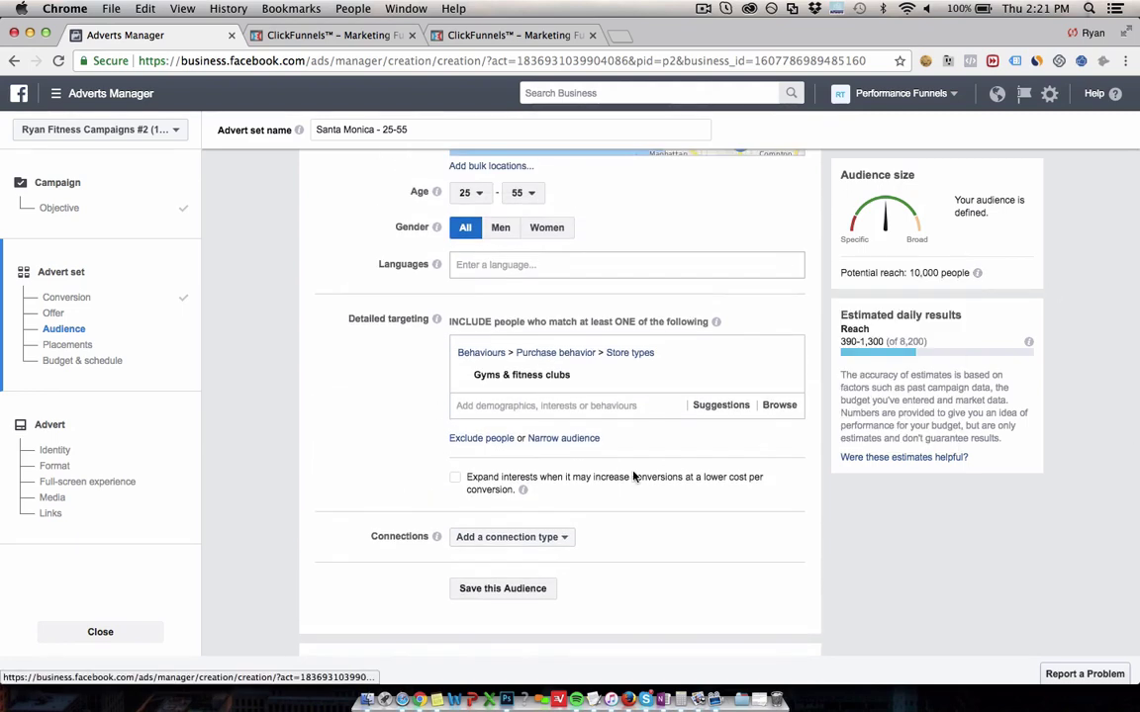
pyautogui.scroll(2, 392, 388)
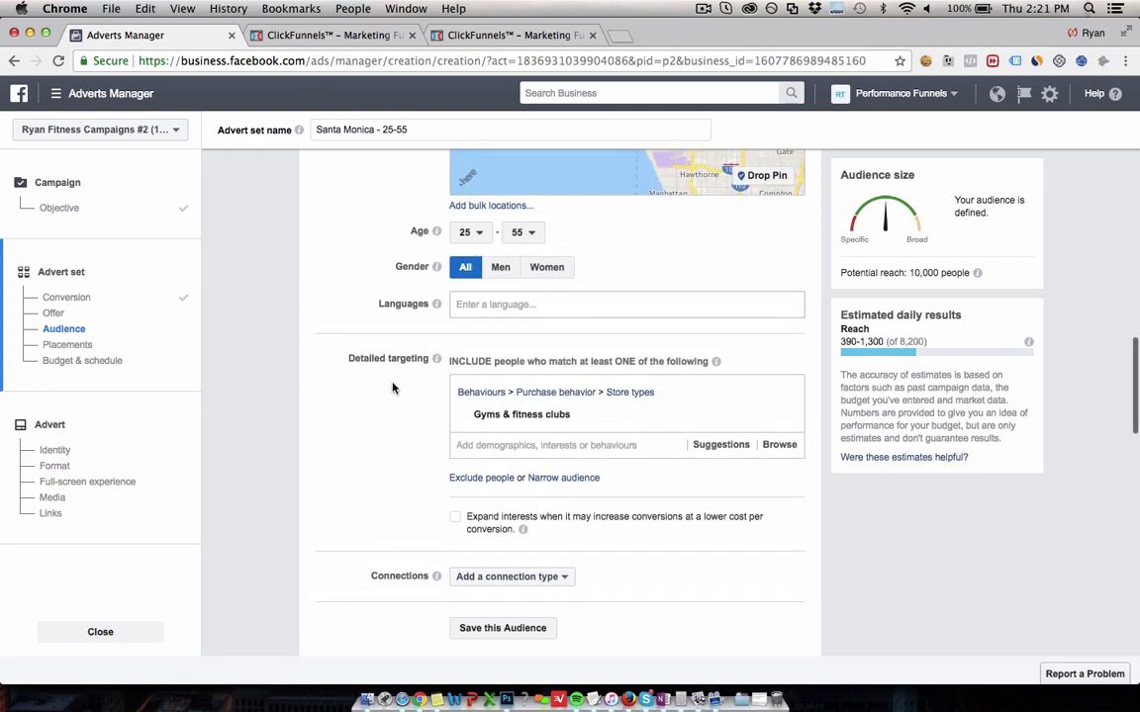
pyautogui.scroll(3, 392, 388)
pyautogui.scroll(3, 392, 388)
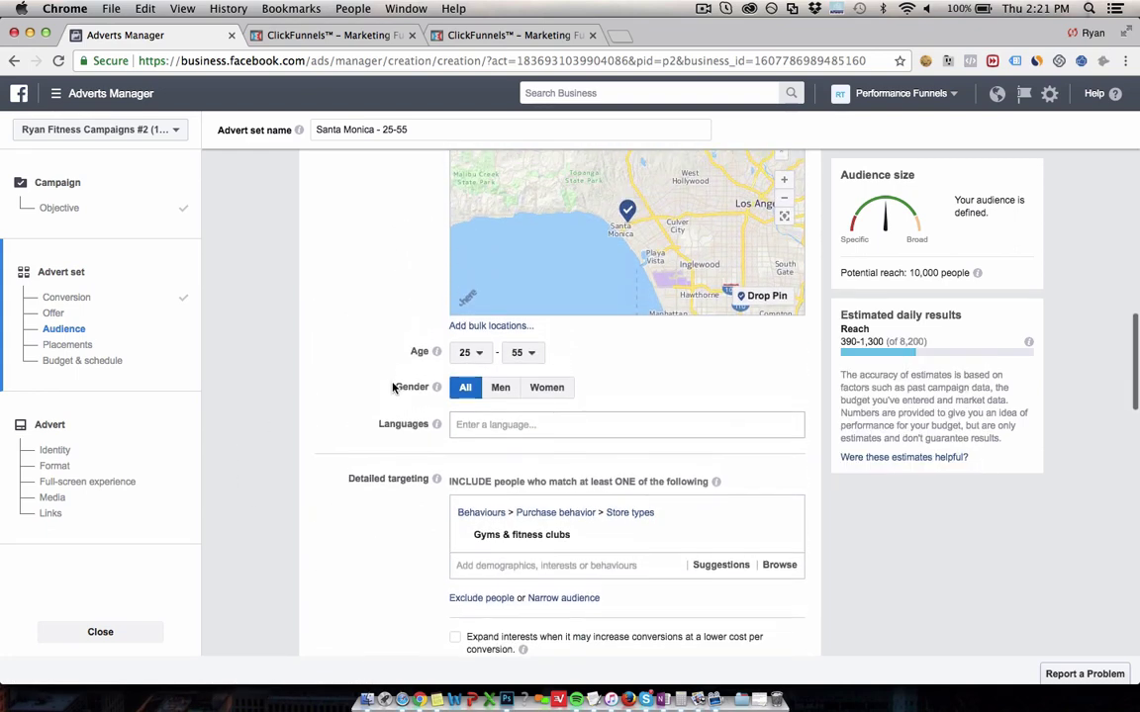
pyautogui.scroll(-3, 391, 388)
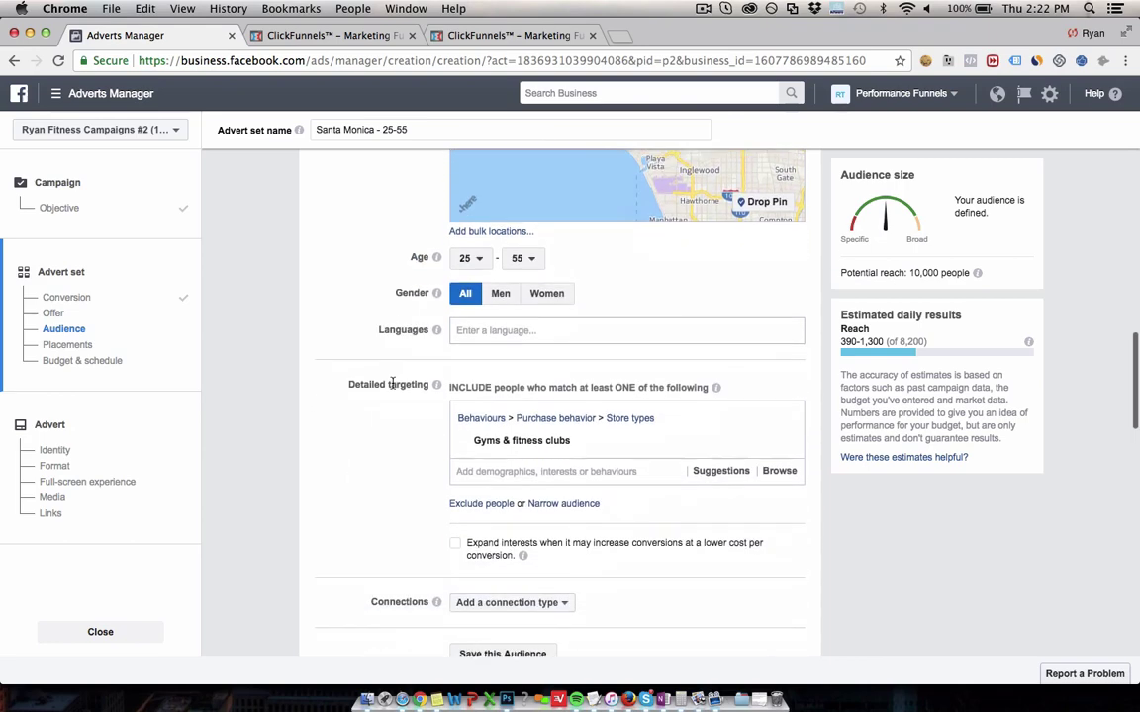
pyautogui.scroll(-2, 369, 446)
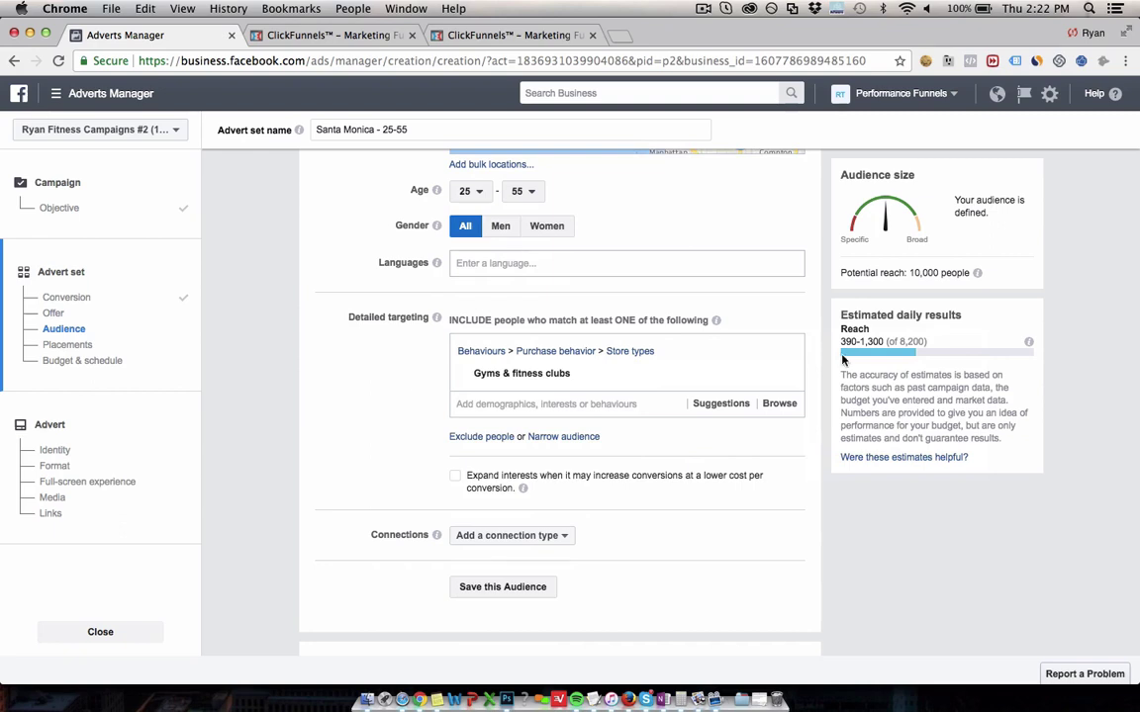
pyautogui.moveTo(978, 275)
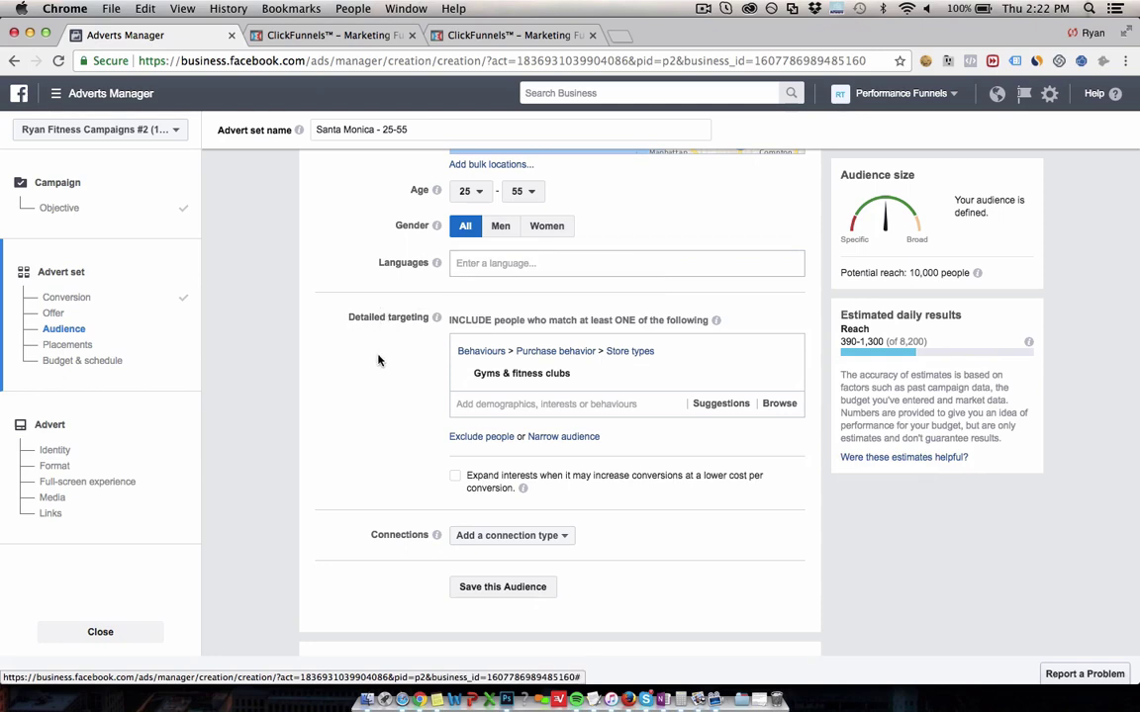
# - Remove the Gyms & fitness clubs behaviour from the detailed targeting
pyautogui.scroll(1, 376, 354)
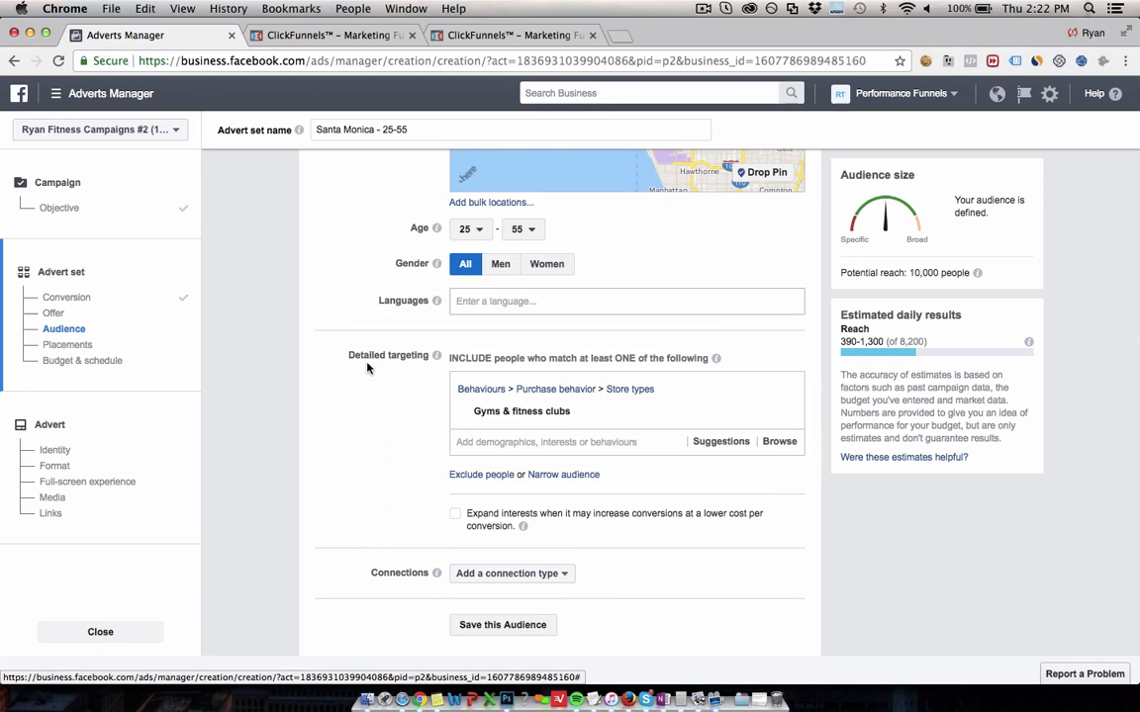
pyautogui.scroll(-1, 366, 367)
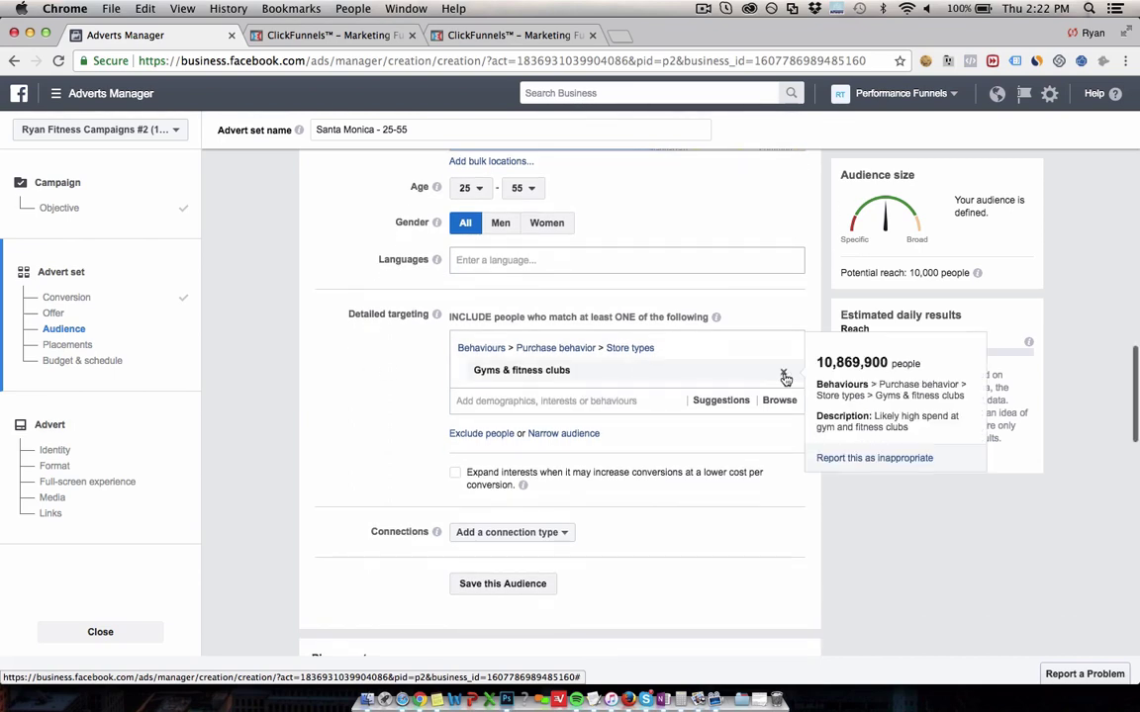
pyautogui.click(782, 375)
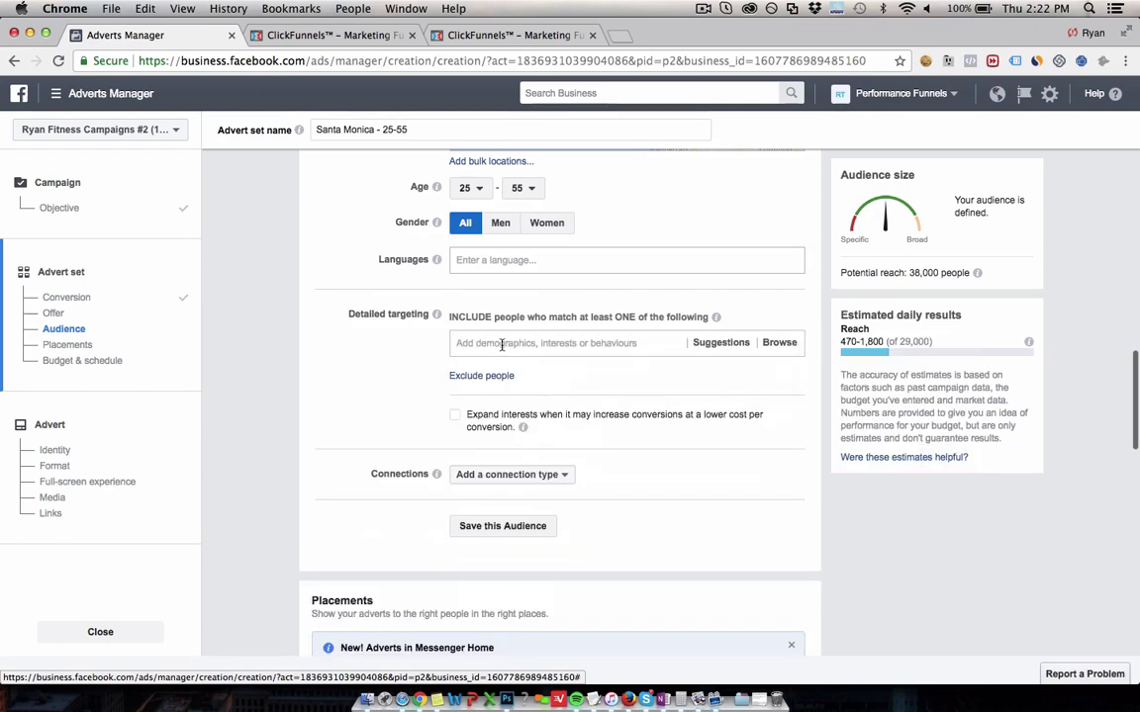
# - Review the advert set's custom audience, location, age, gender and detailed targeting settings together with its potential reach
pyautogui.scroll(1, 332, 373)
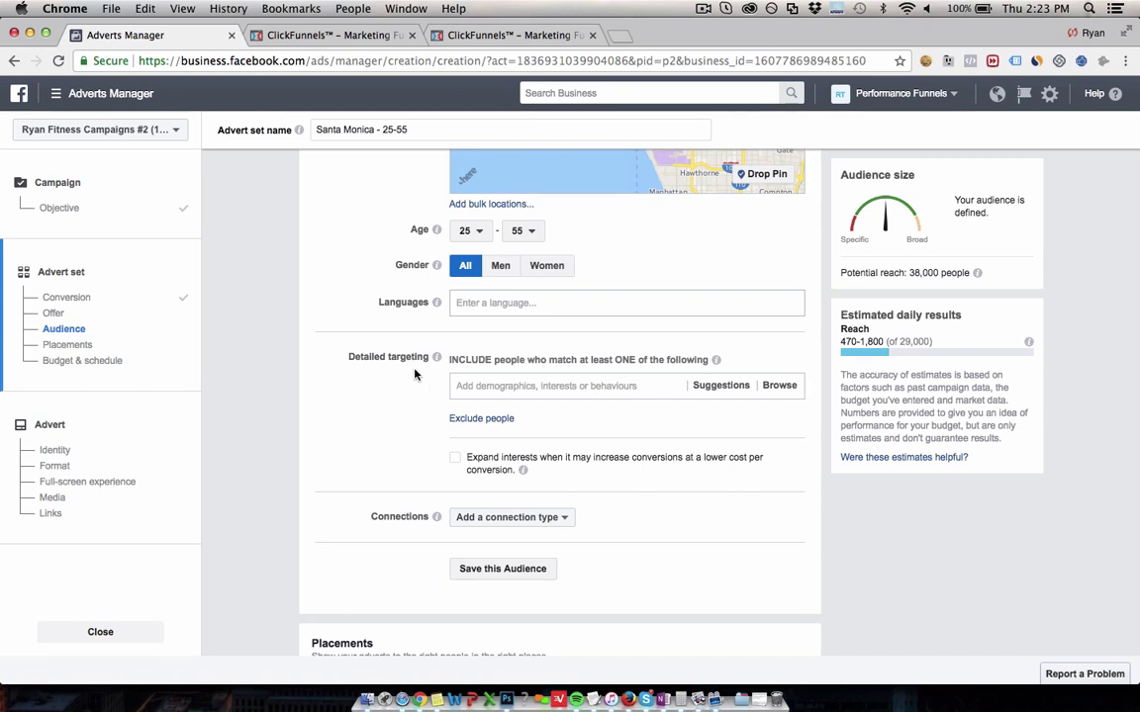
pyautogui.scroll(1, 406, 384)
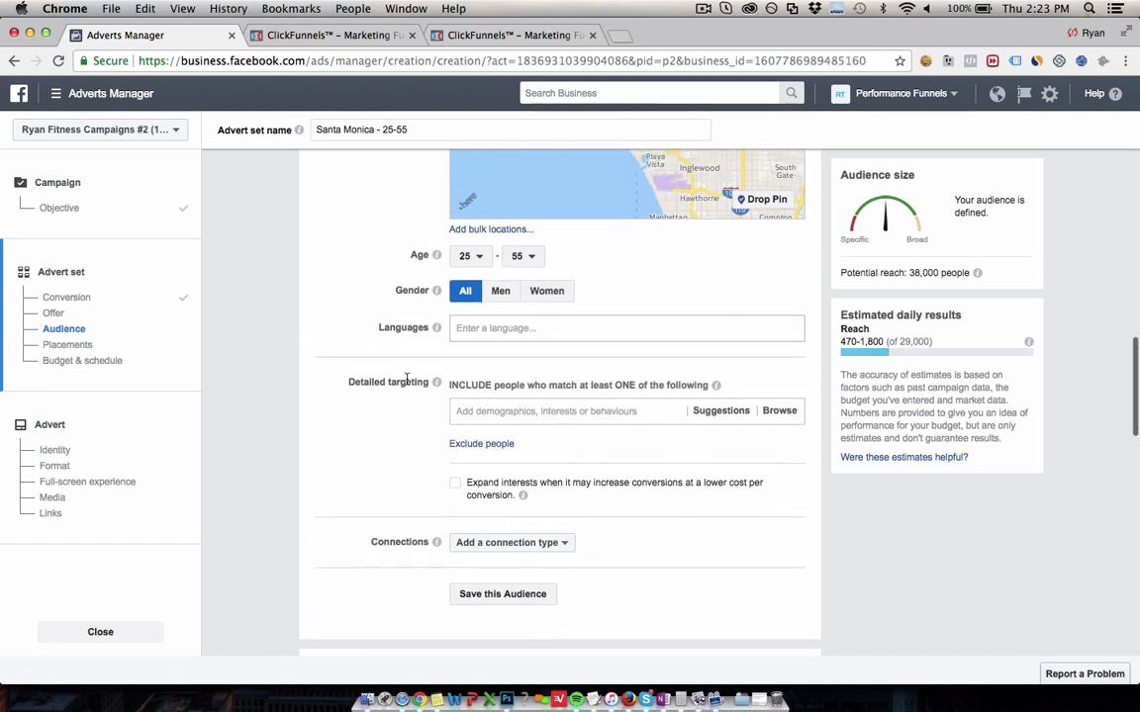
pyautogui.scroll(5, 349, 316)
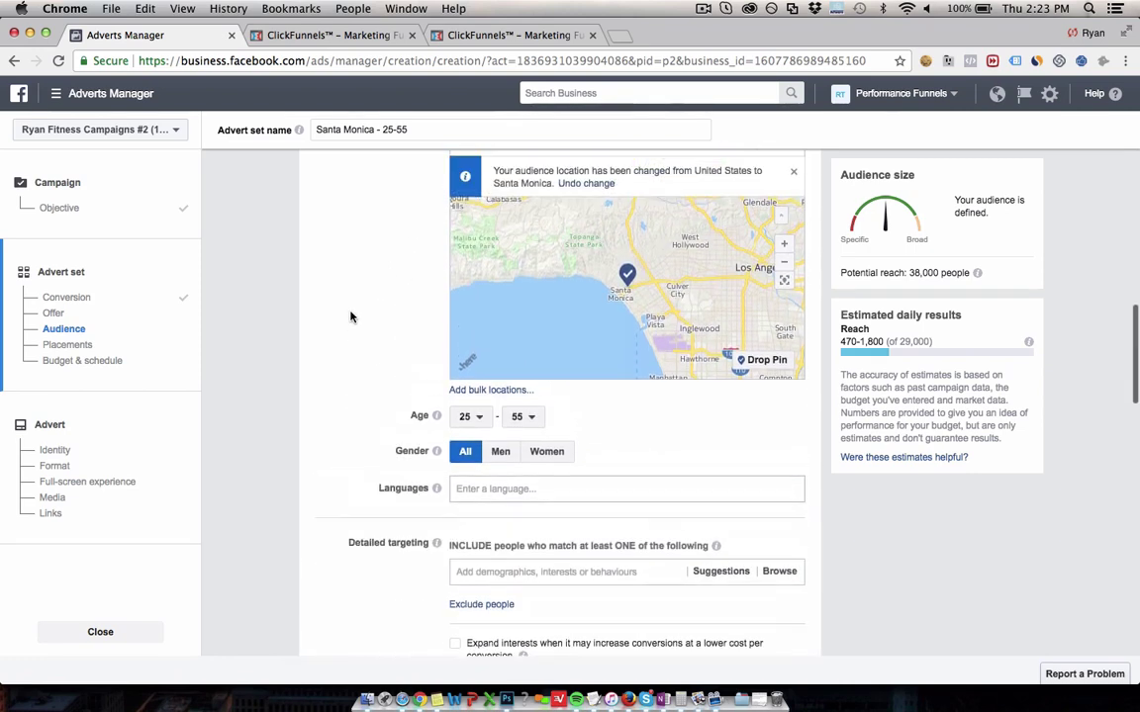
pyautogui.scroll(3, 349, 316)
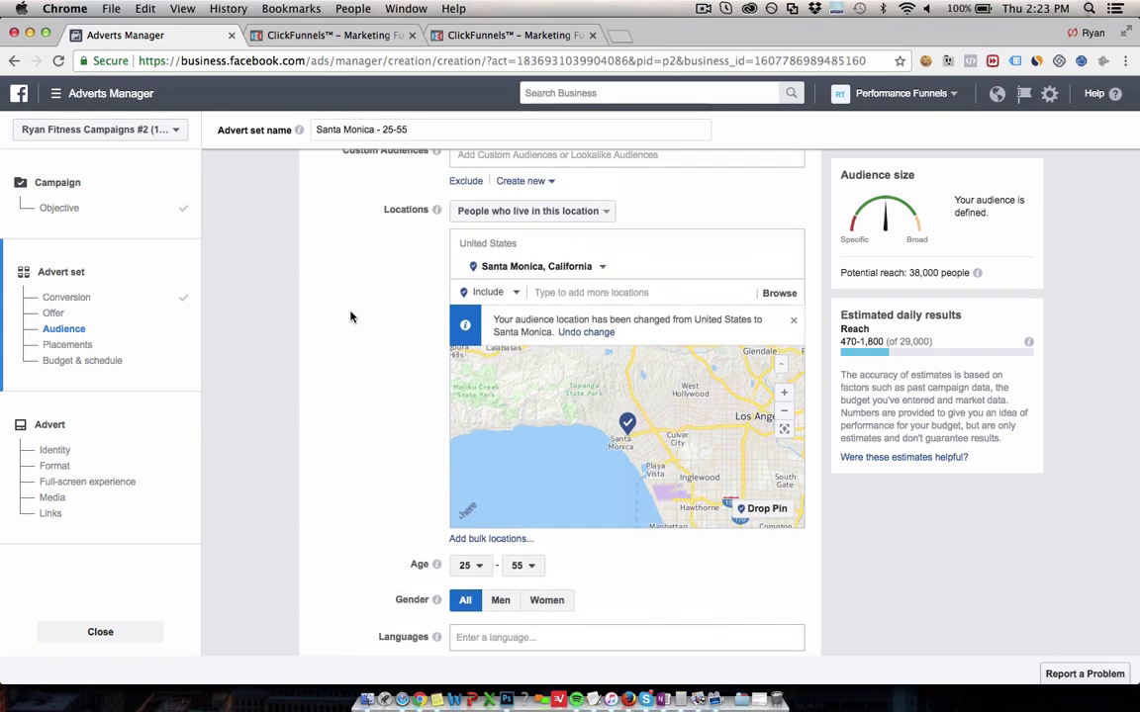
pyautogui.scroll(1, 349, 316)
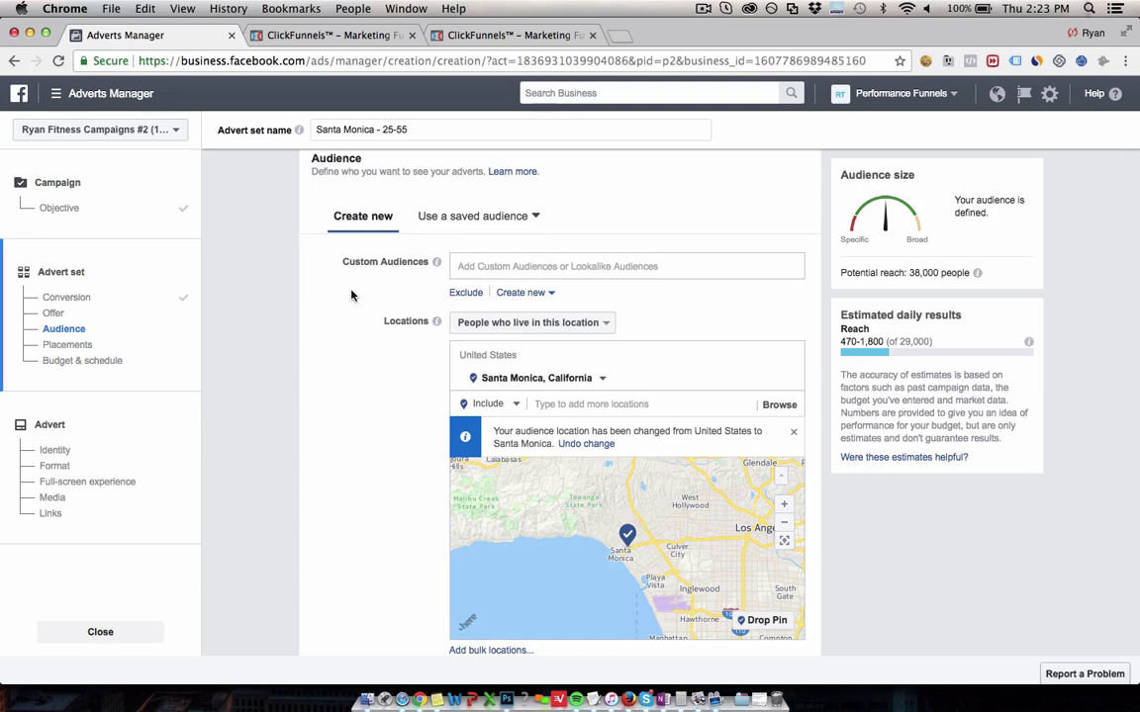
pyautogui.scroll(-2, 377, 422)
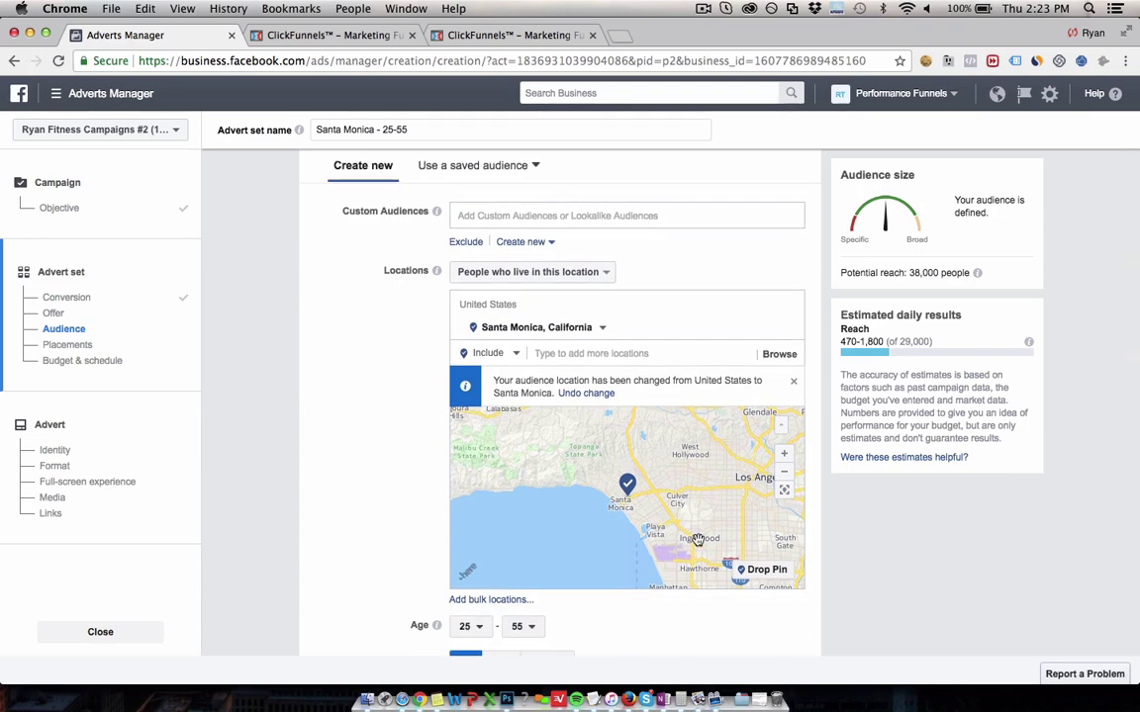
pyautogui.scroll(-4, 346, 440)
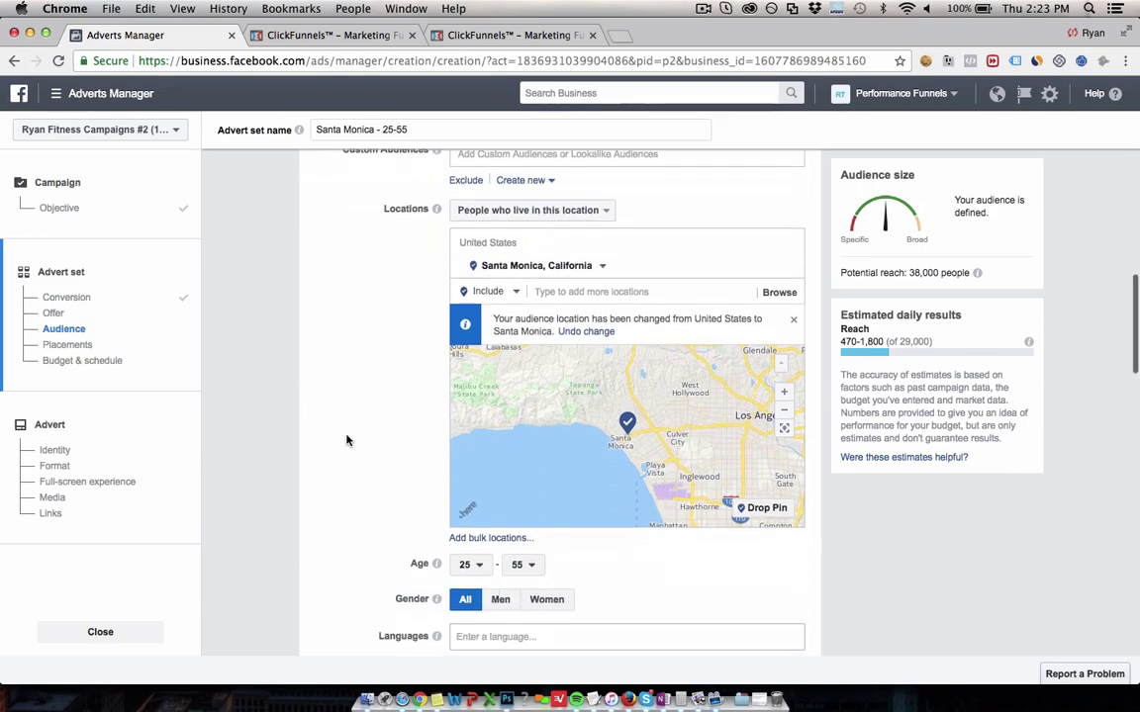
pyautogui.scroll(-1, 346, 440)
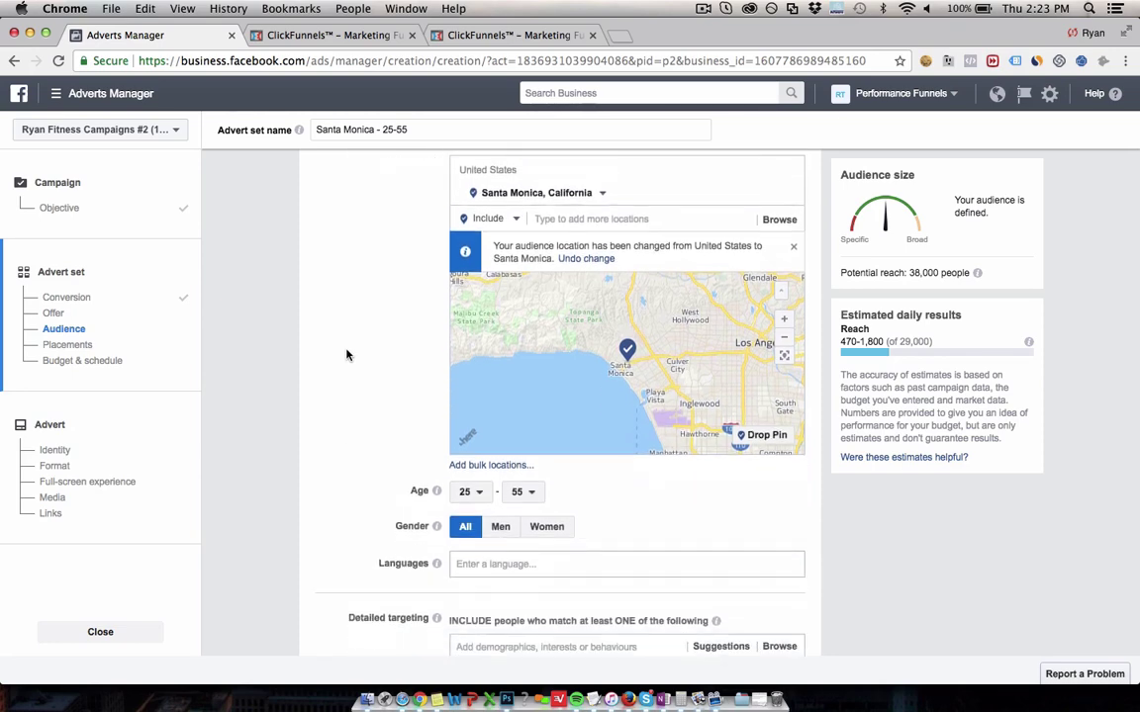
pyautogui.scroll(-1, 341, 372)
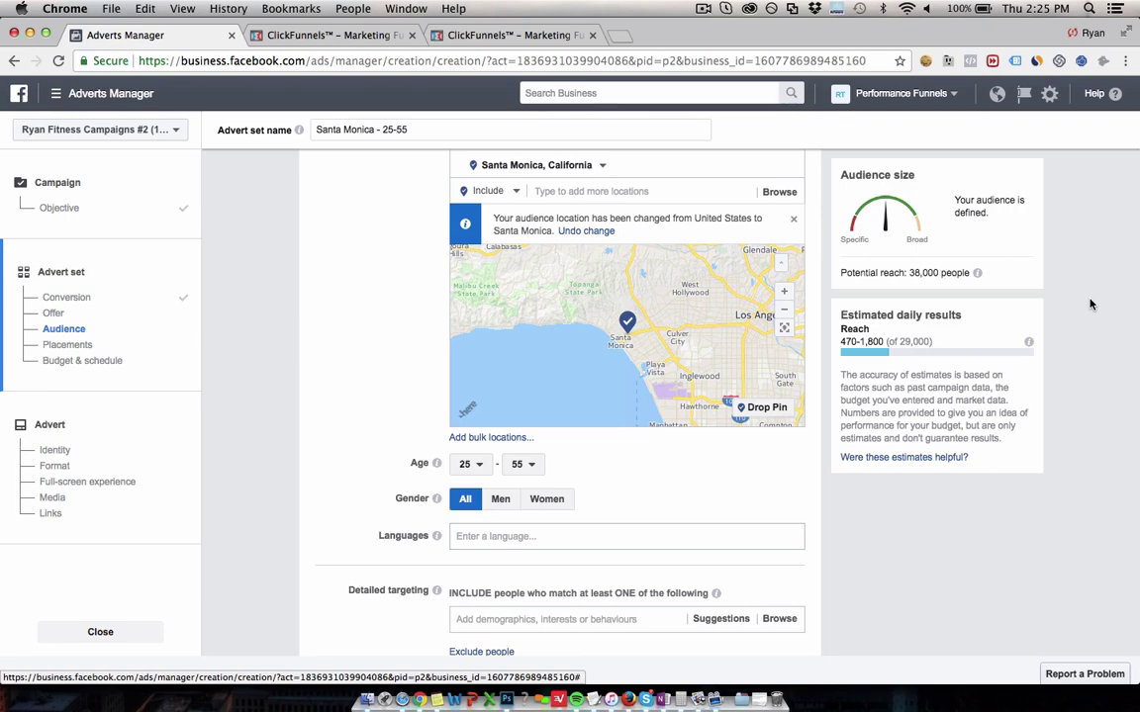
pyautogui.scroll(-2, 1090, 305)
pyautogui.scroll(2, 1090, 305)
pyautogui.scroll(2, 1090, 305)
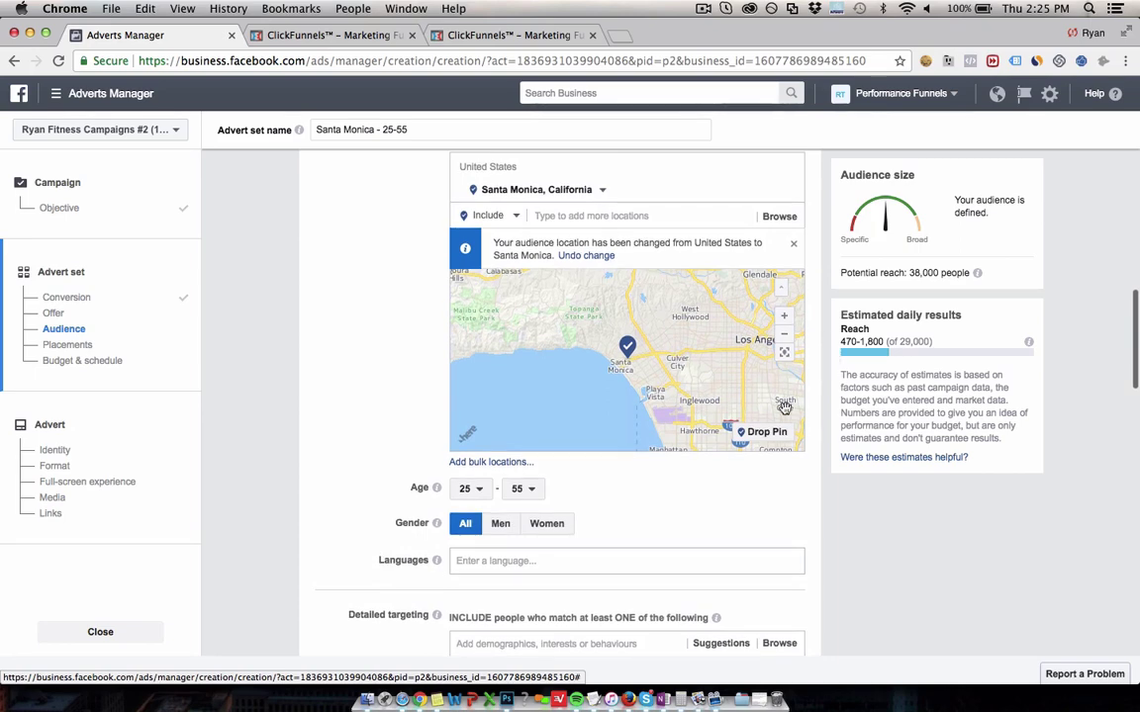
# - Switch the advert set's placements from automatic to Edit placements
pyautogui.scroll(-5, 865, 550)
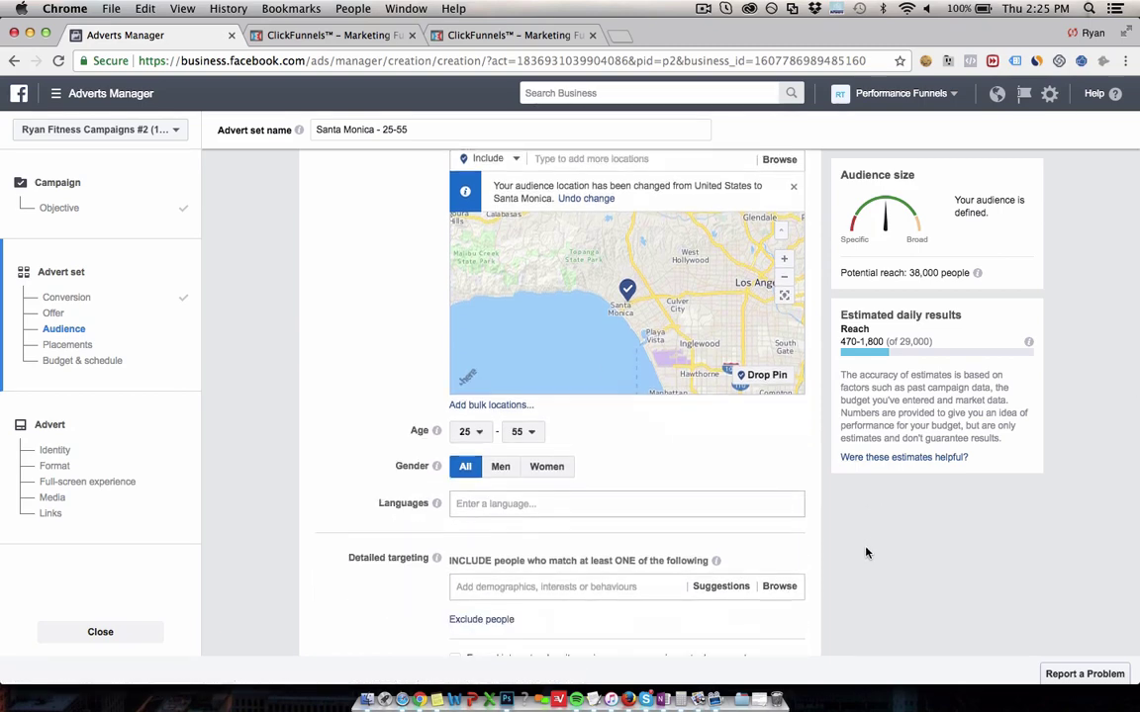
pyautogui.scroll(-4, 866, 552)
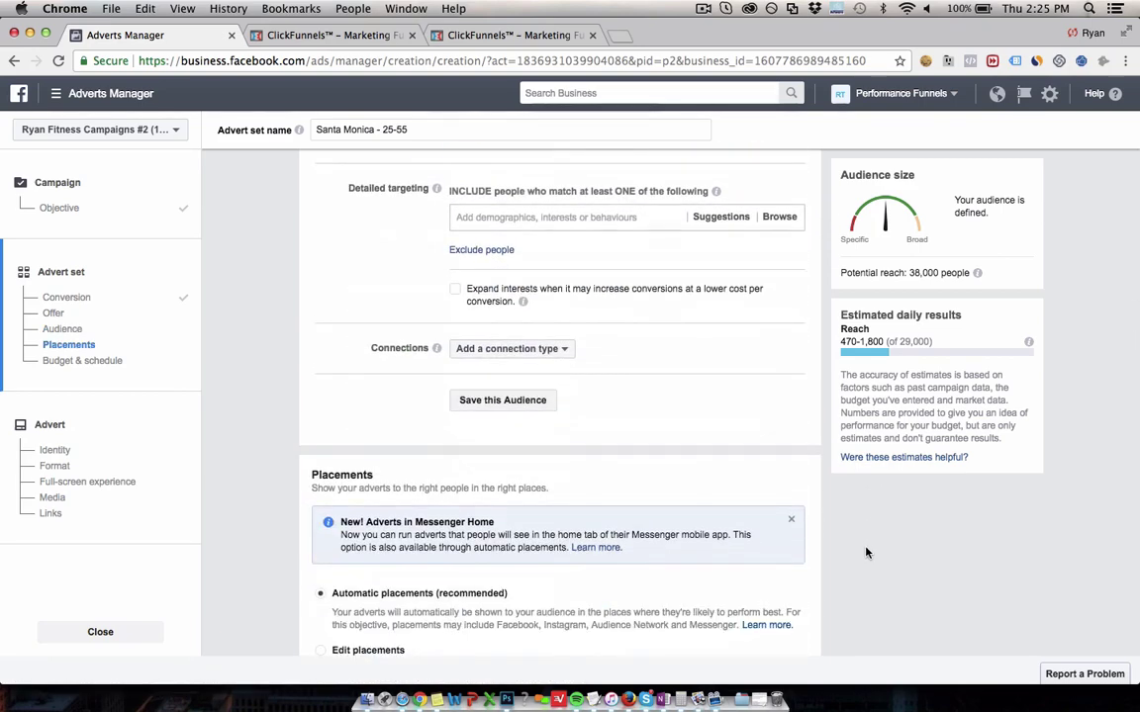
pyautogui.scroll(3, 865, 552)
pyautogui.scroll(-10, 865, 552)
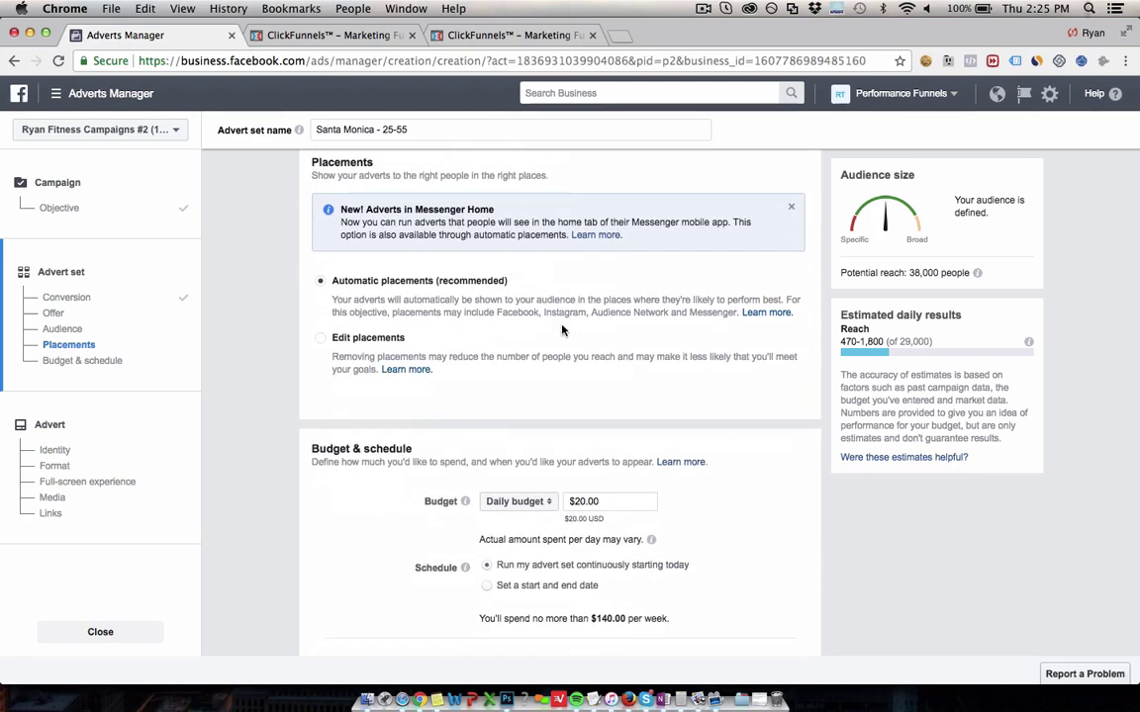
pyautogui.click(364, 338)
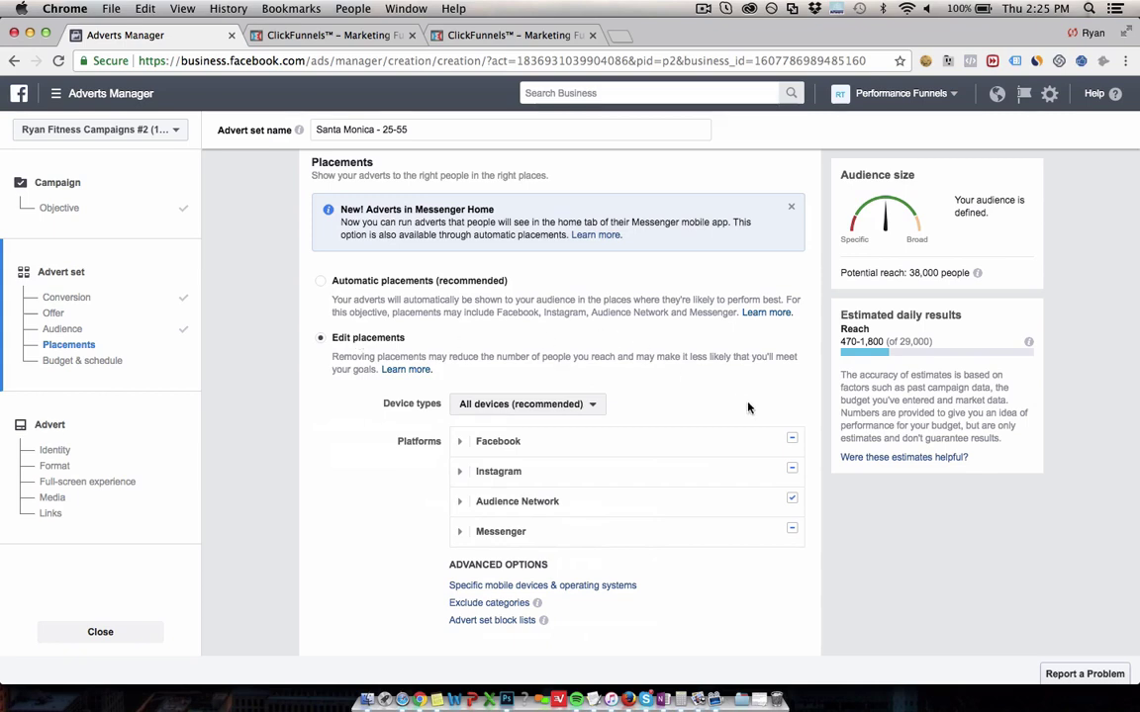
# - Check the device type options, keep all devices, and exclude Audience Network from the placement platforms
pyautogui.scroll(-2, 673, 360)
pyautogui.click(554, 344)
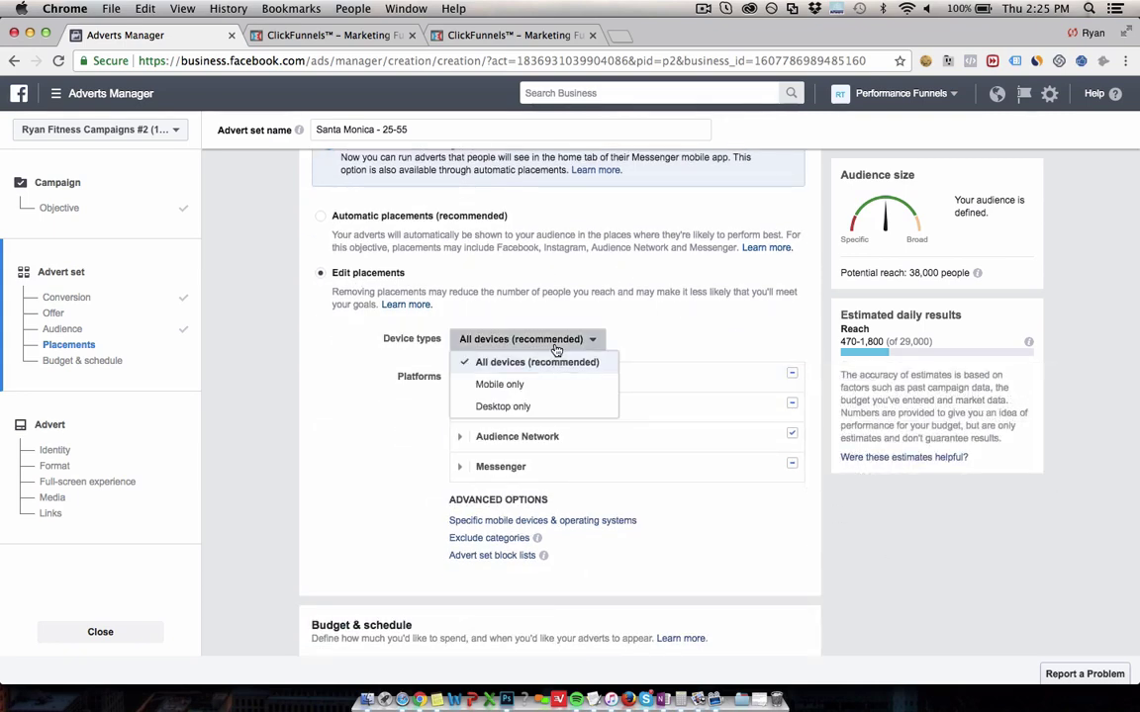
pyautogui.click(679, 287)
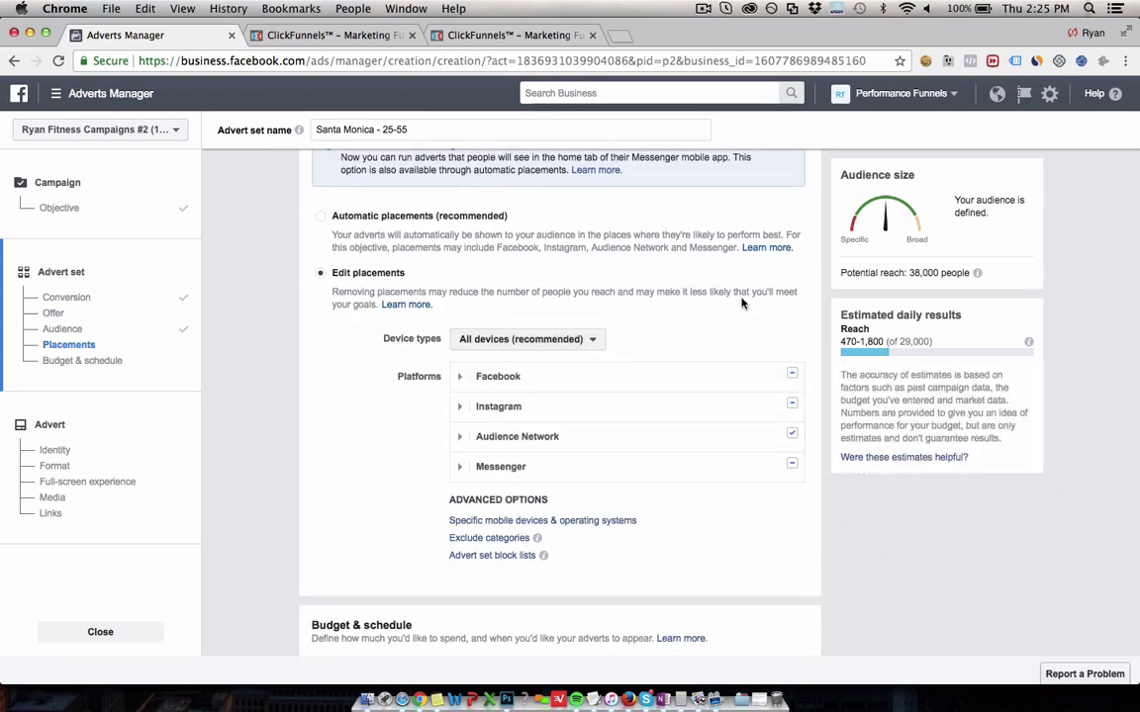
pyautogui.click(792, 433)
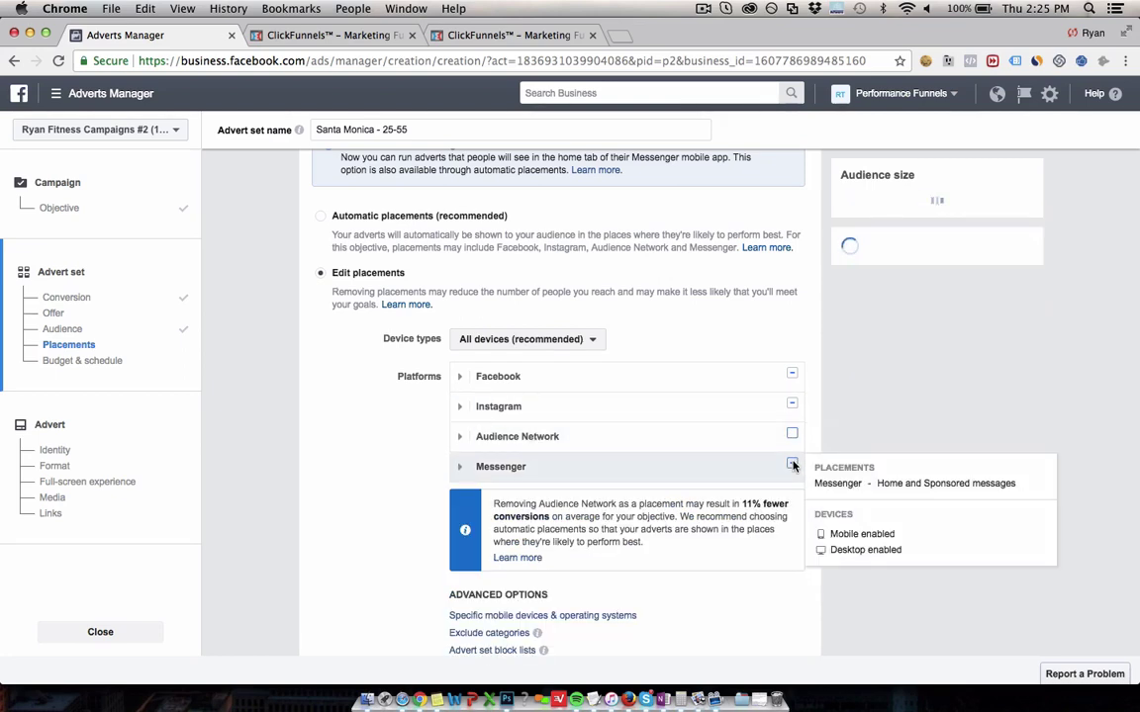
# - Exclude Messenger from the placement platforms and remove Instant Articles and Right column from Facebook's placements, keeping Feeds
pyautogui.click(793, 465)
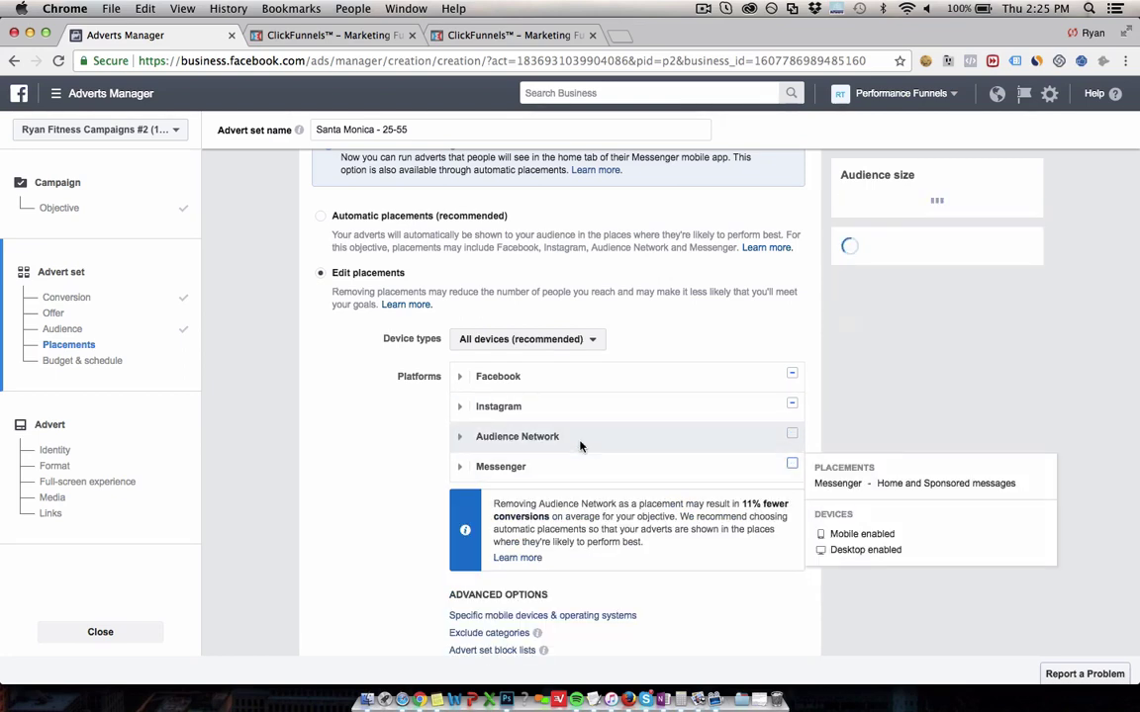
pyautogui.click(459, 376)
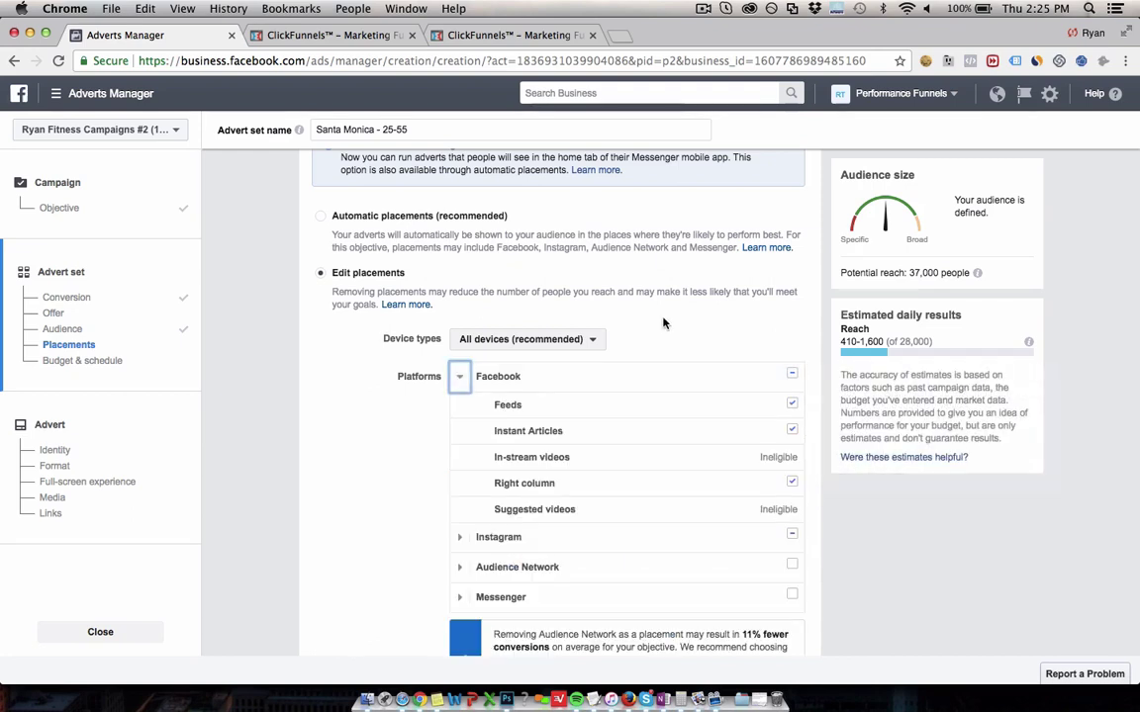
pyautogui.scroll(-2, 662, 323)
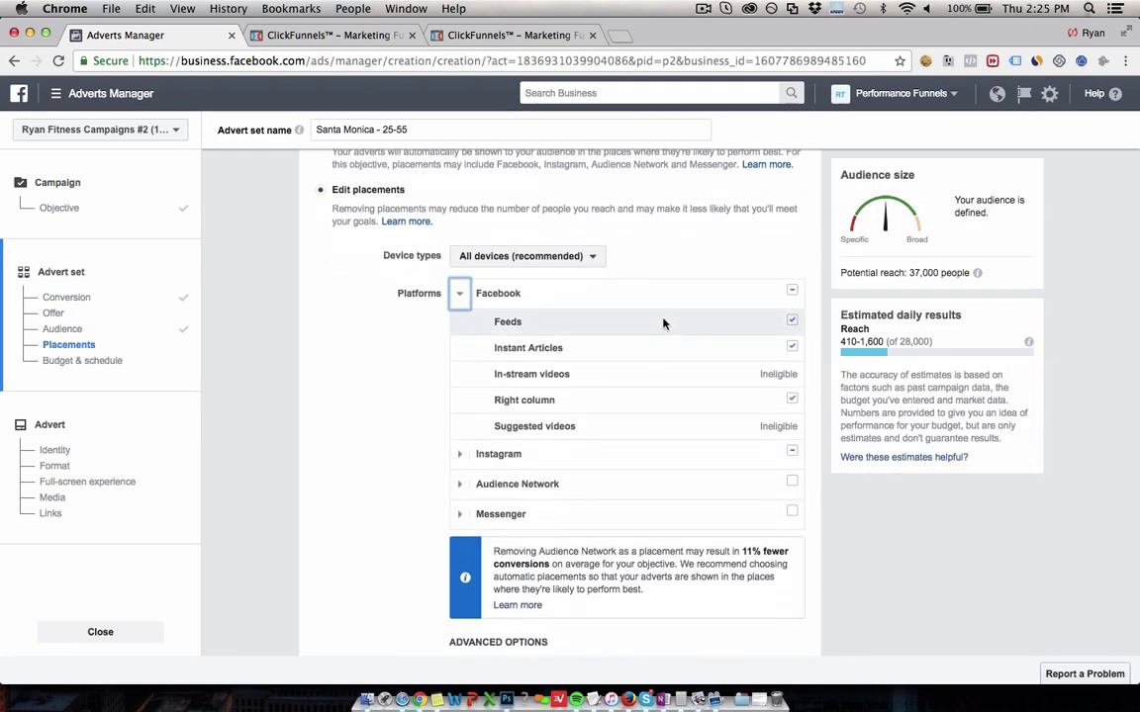
pyautogui.click(791, 348)
pyautogui.click(791, 398)
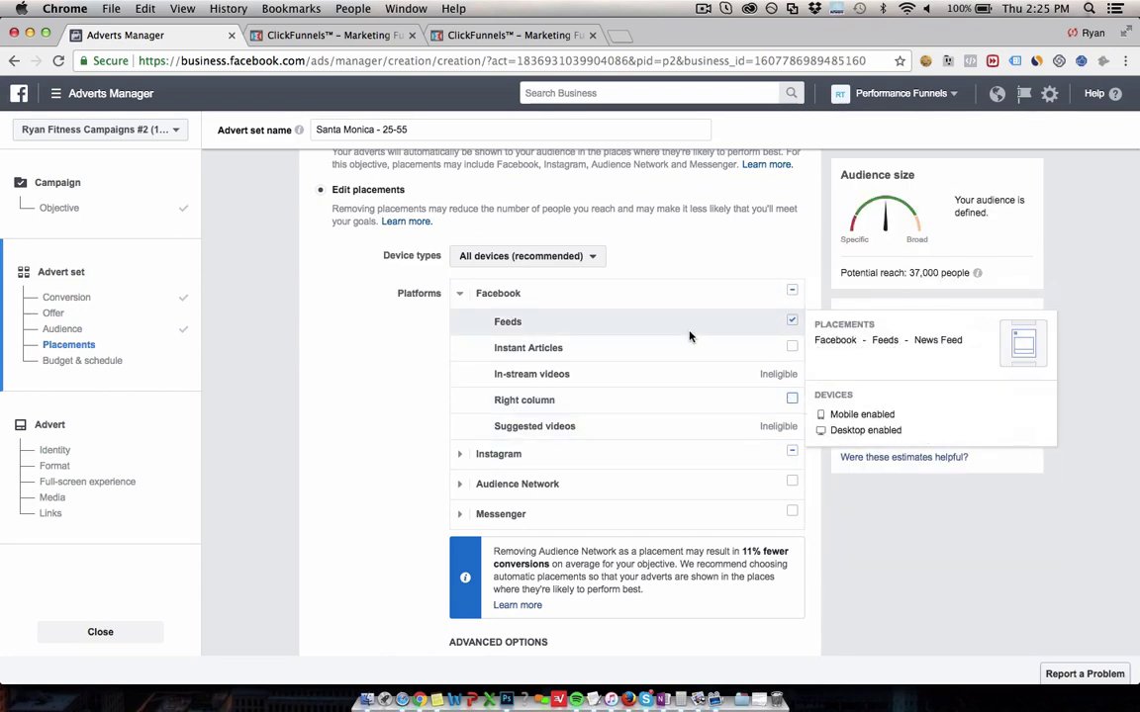
# - Review the advert set's remaining placement options, then its budget, schedule, delivery optimisation, conversion window and bid settings
pyautogui.scroll(-1, 395, 454)
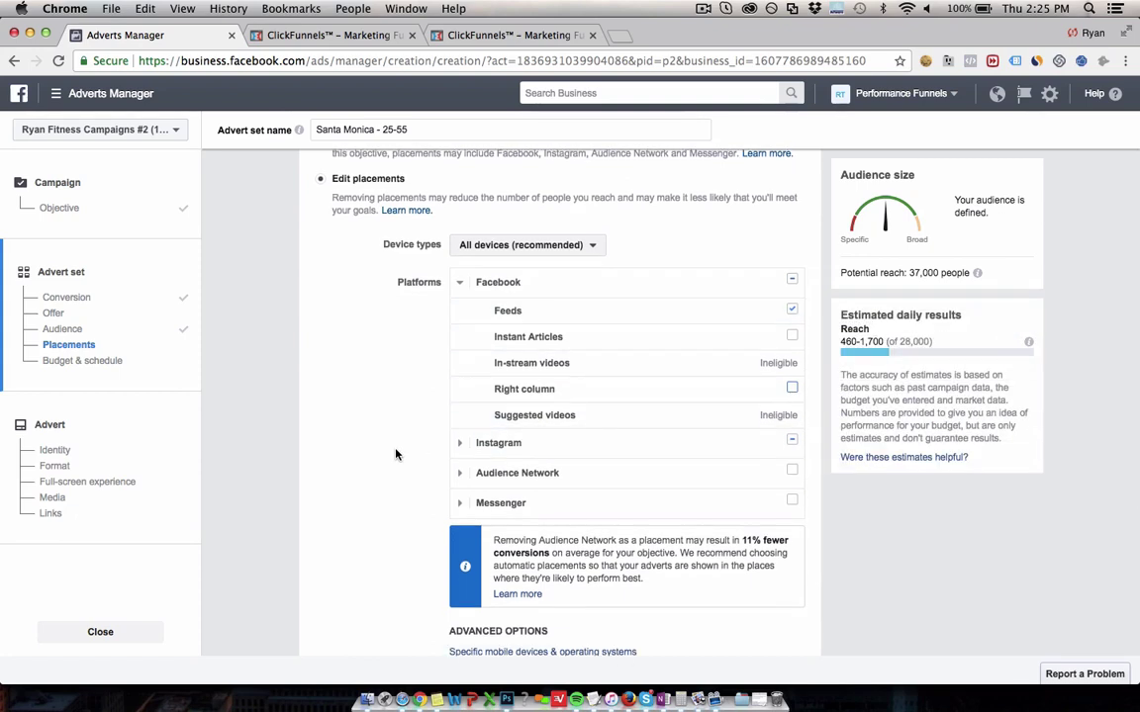
pyautogui.scroll(-2, 396, 454)
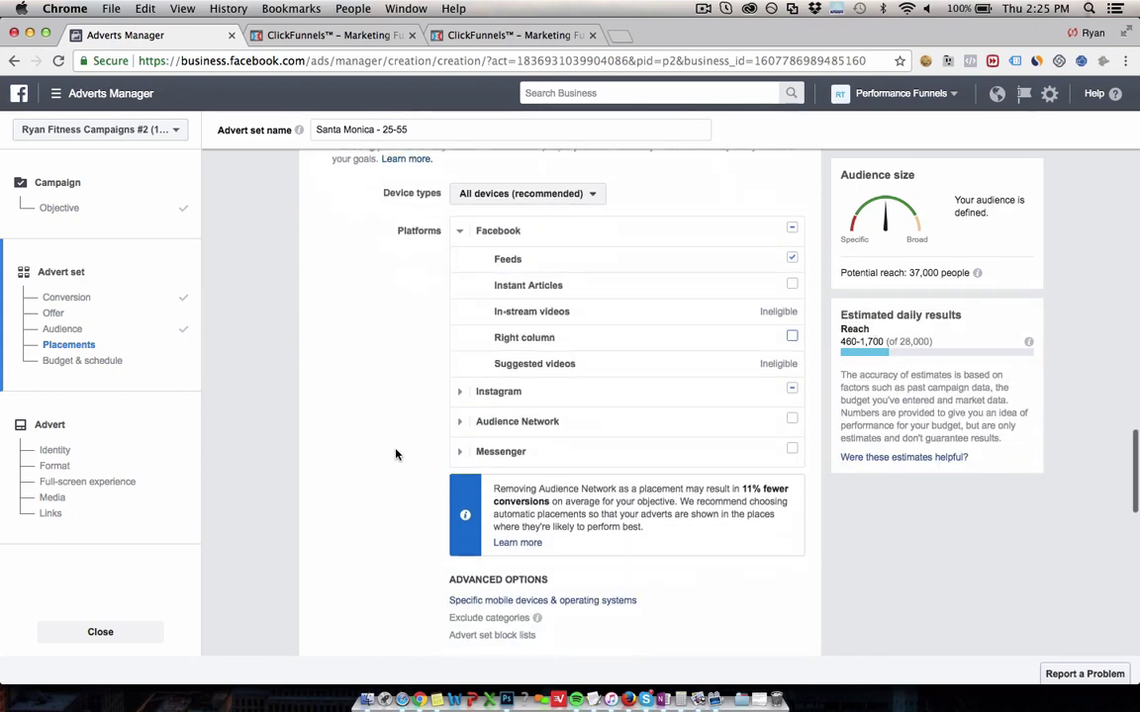
pyautogui.scroll(-5, 396, 454)
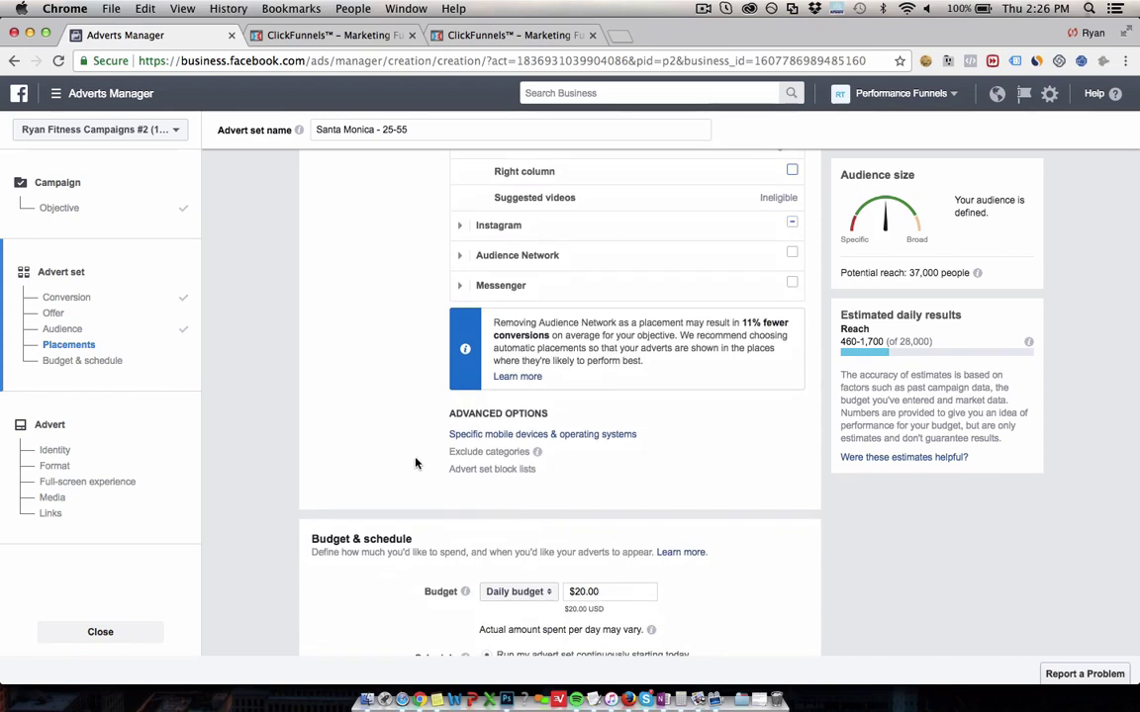
pyautogui.scroll(-2, 757, 583)
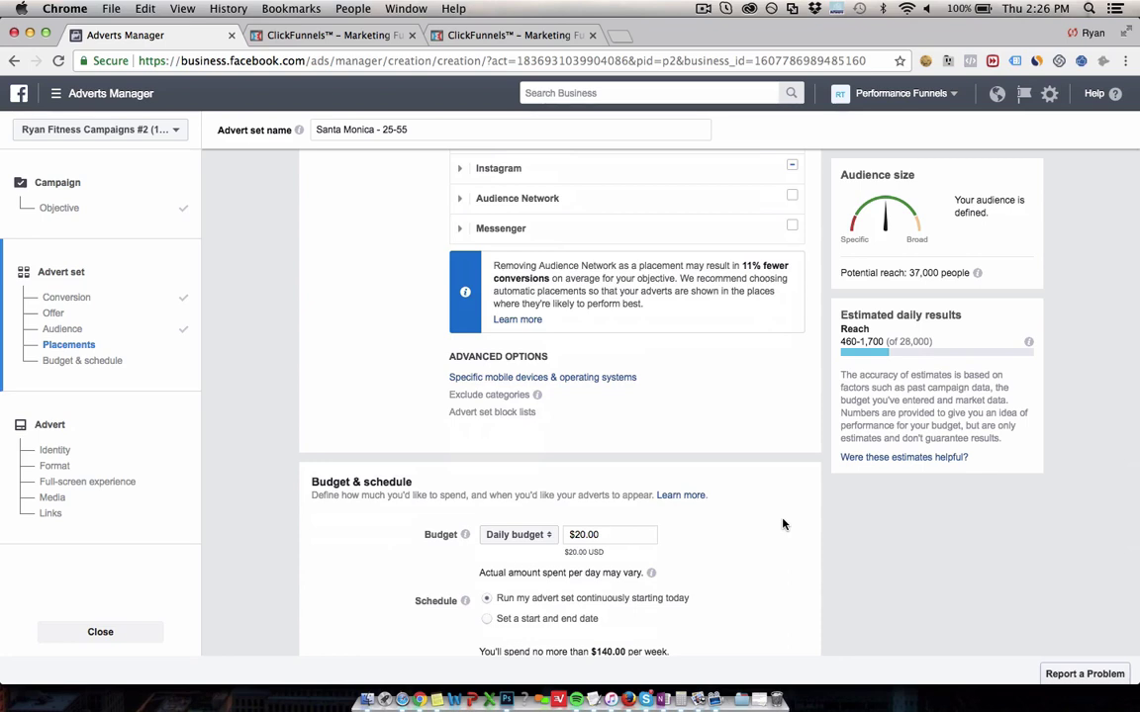
pyautogui.scroll(-3, 782, 524)
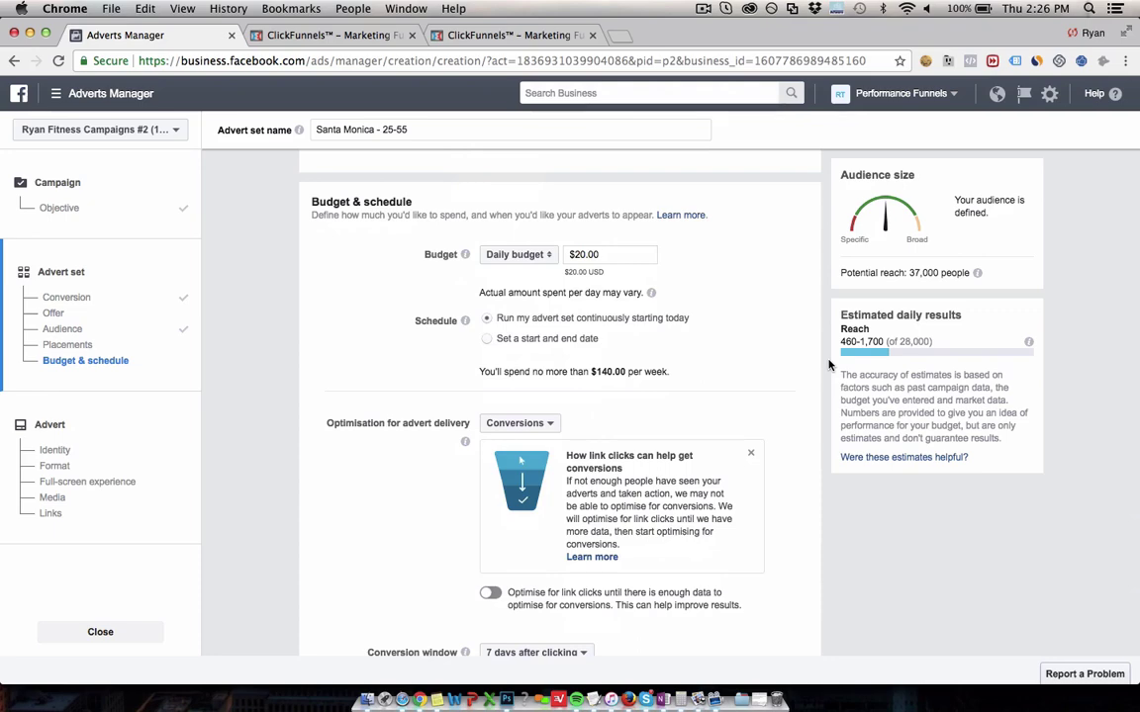
pyautogui.scroll(-5, 829, 365)
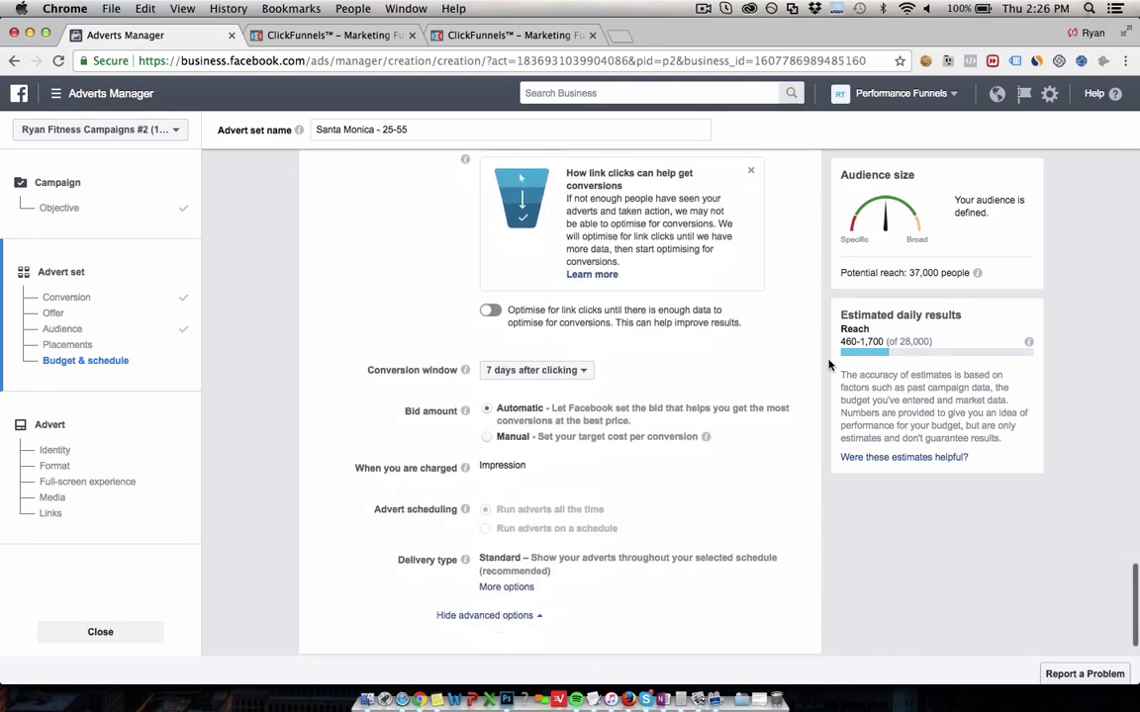
pyautogui.scroll(3, 827, 358)
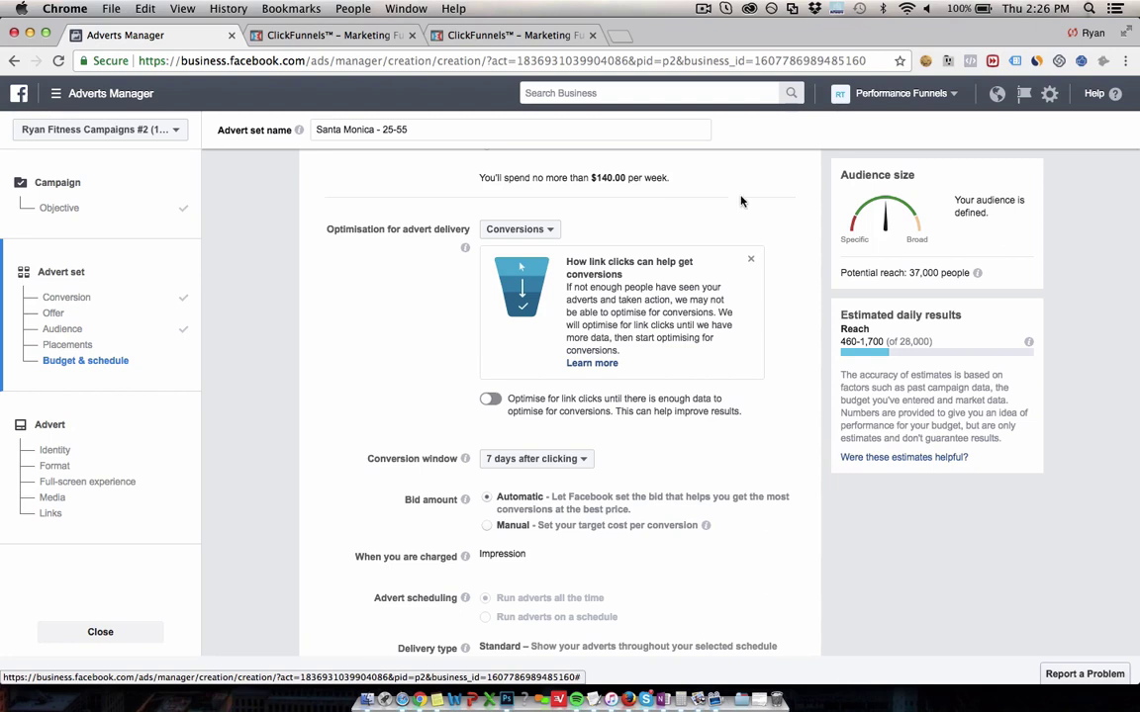
# - Switch to ClickFunnels and open previews of the gym funnel's Trial Optin Page and the program funnel's Video Landing Page
pyautogui.click(346, 35)
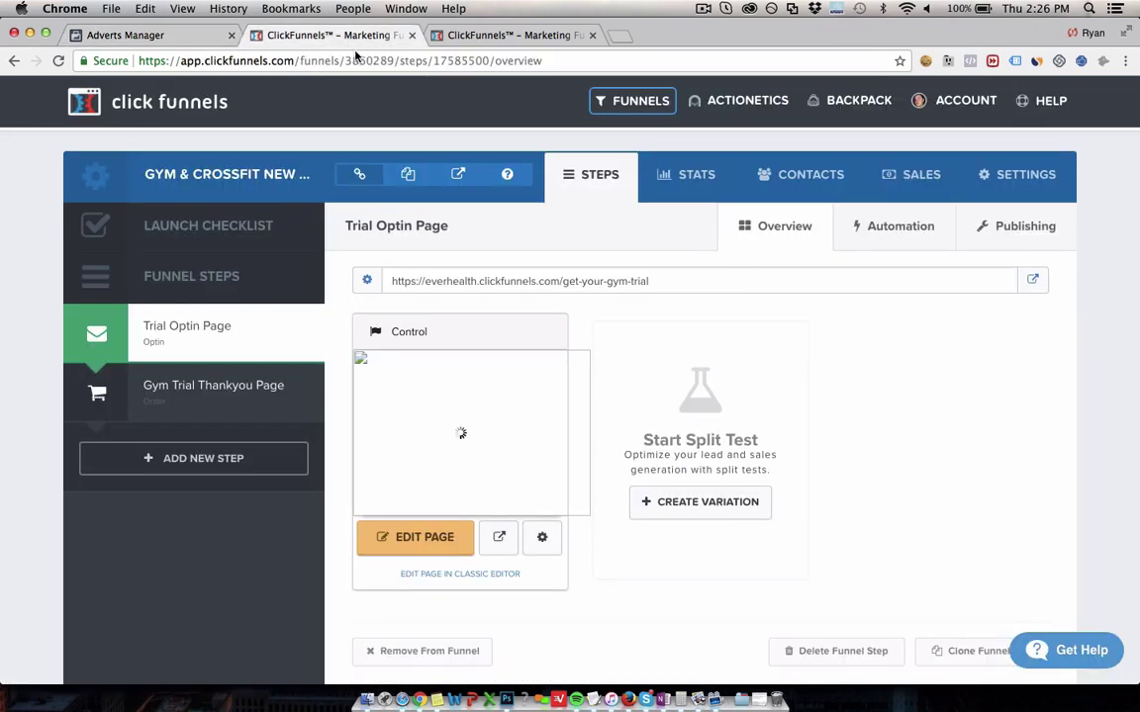
pyautogui.click(498, 538)
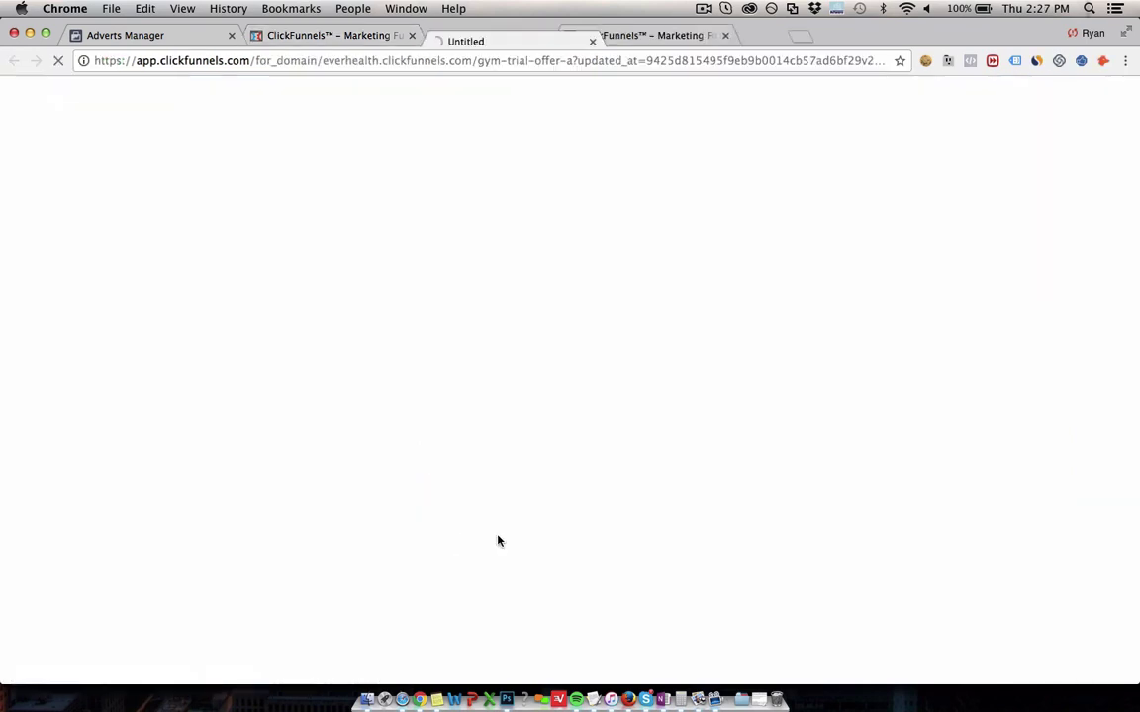
pyautogui.click(676, 37)
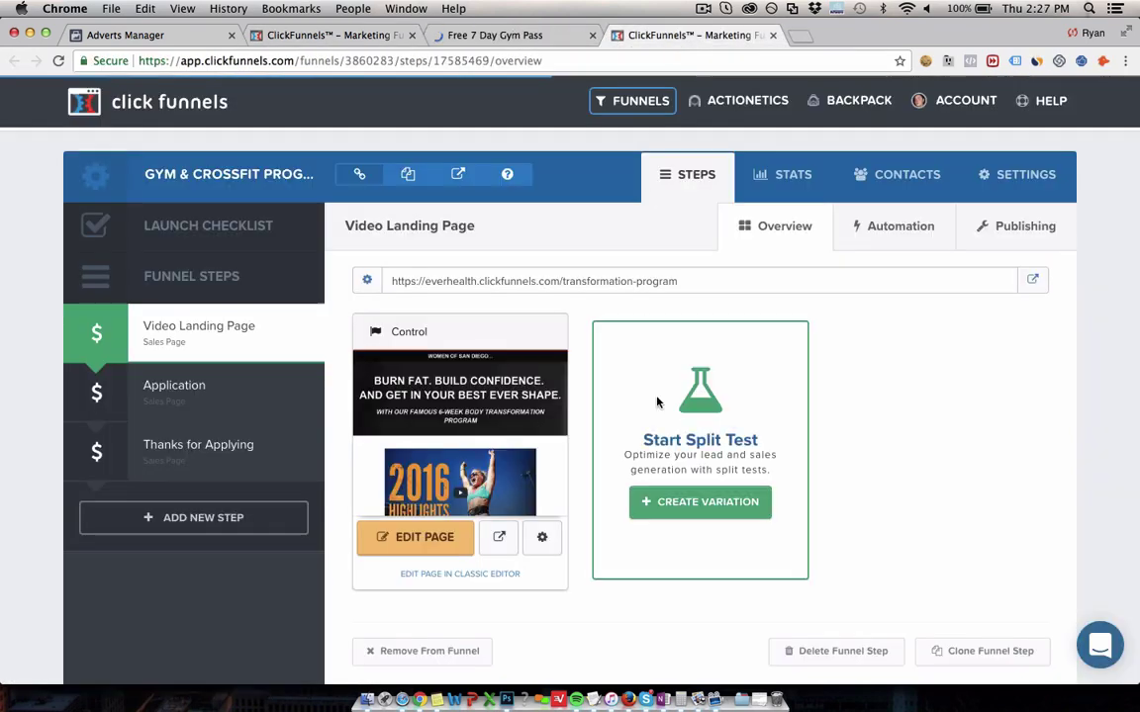
pyautogui.click(499, 540)
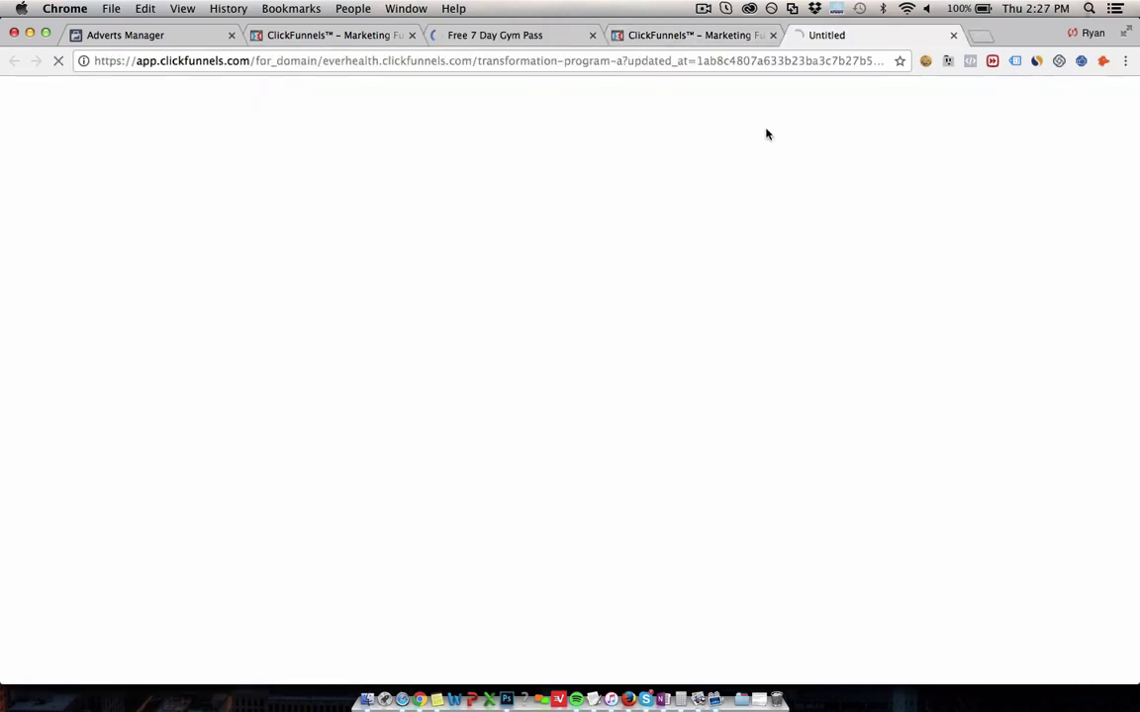
# - Examine the Free 7 Day Gym Pass landing page and check the opt-in form behind its free pass offer, closing it without submitting
pyautogui.click(539, 36)
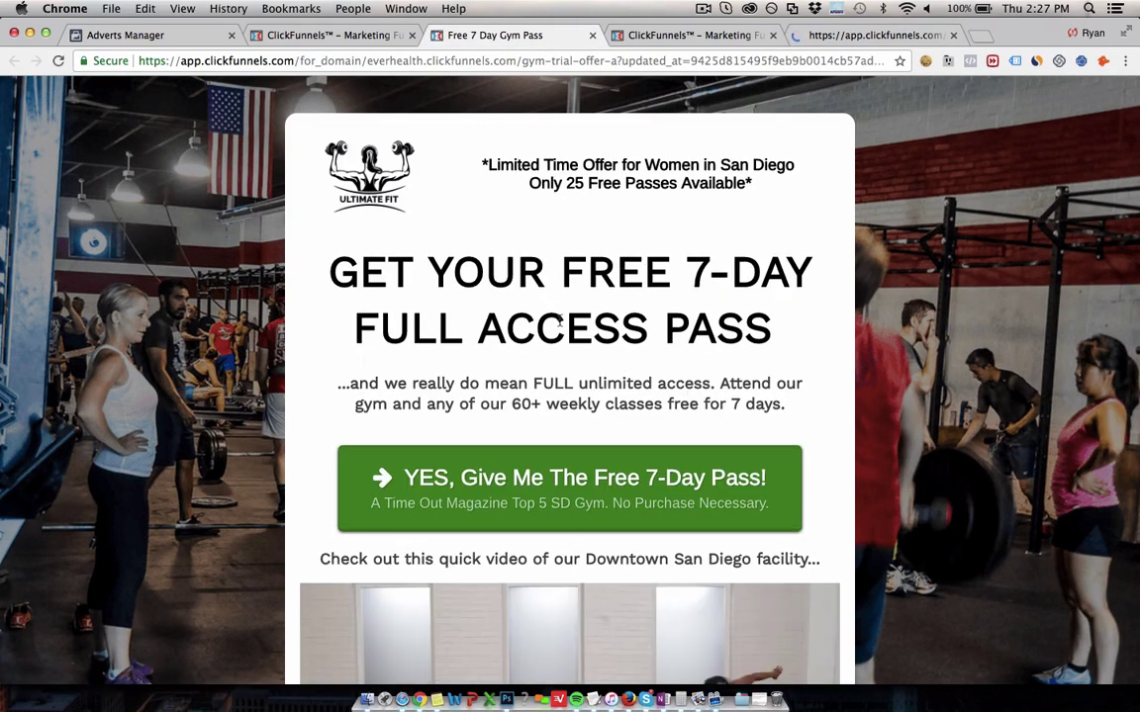
pyautogui.scroll(-10, 989, 381)
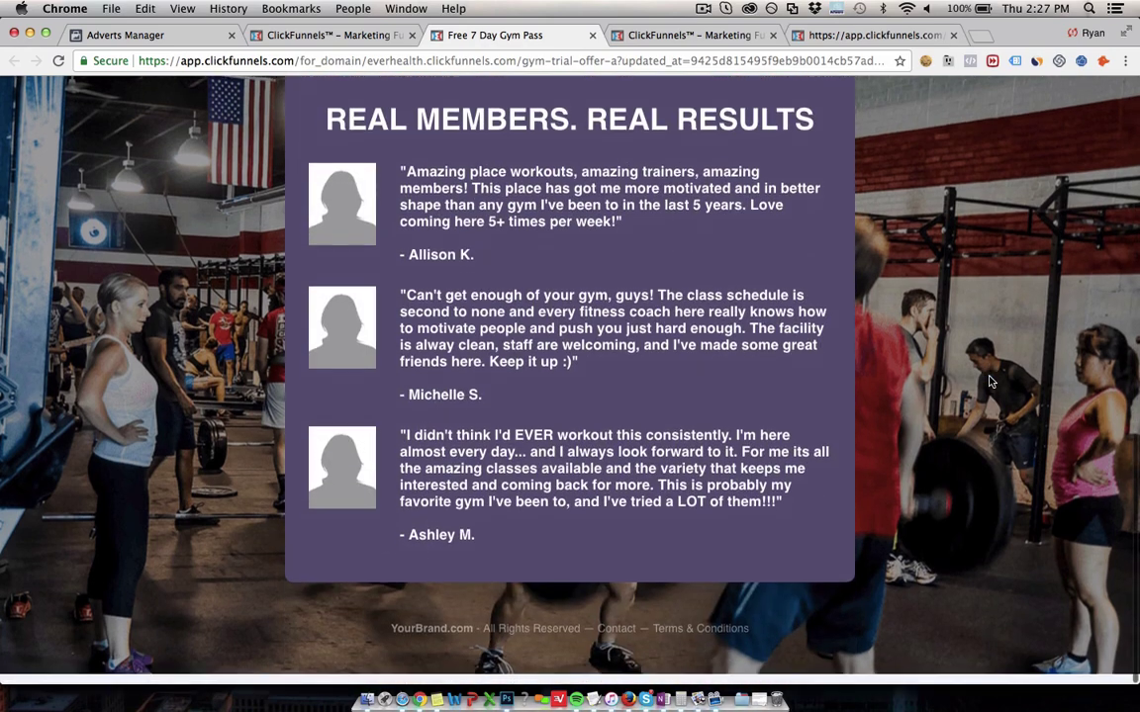
pyautogui.scroll(8, 989, 381)
pyautogui.scroll(2, 1019, 374)
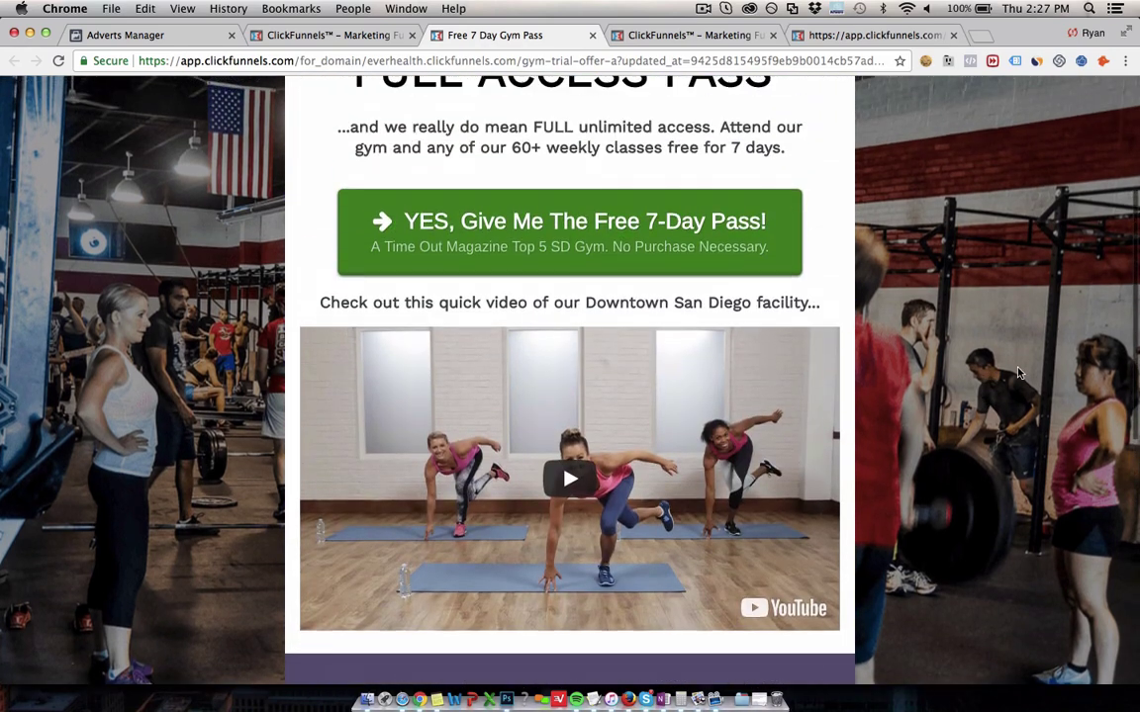
pyautogui.scroll(3, 1019, 374)
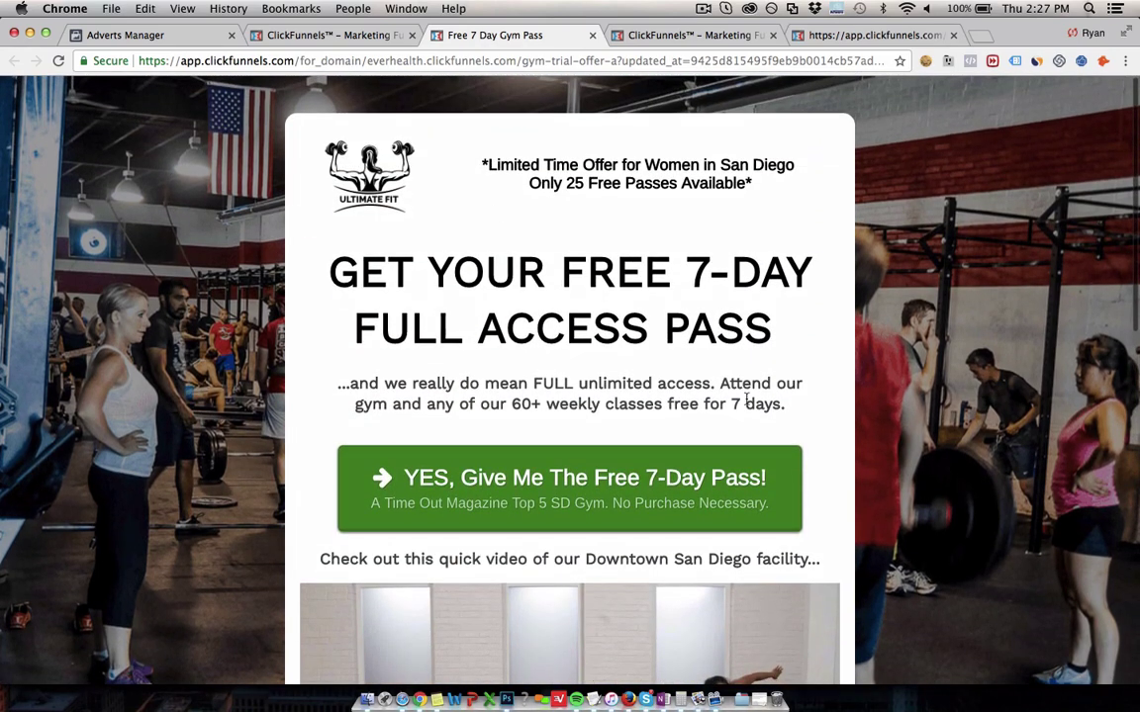
pyautogui.scroll(-10, 996, 433)
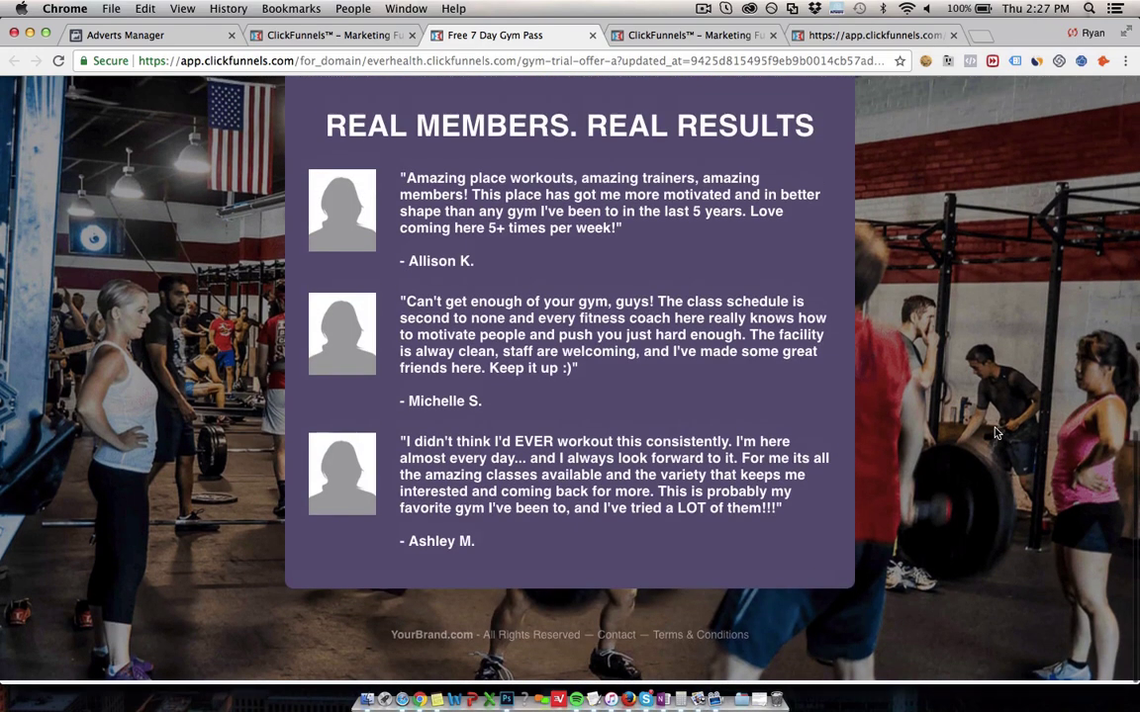
pyautogui.scroll(6, 996, 432)
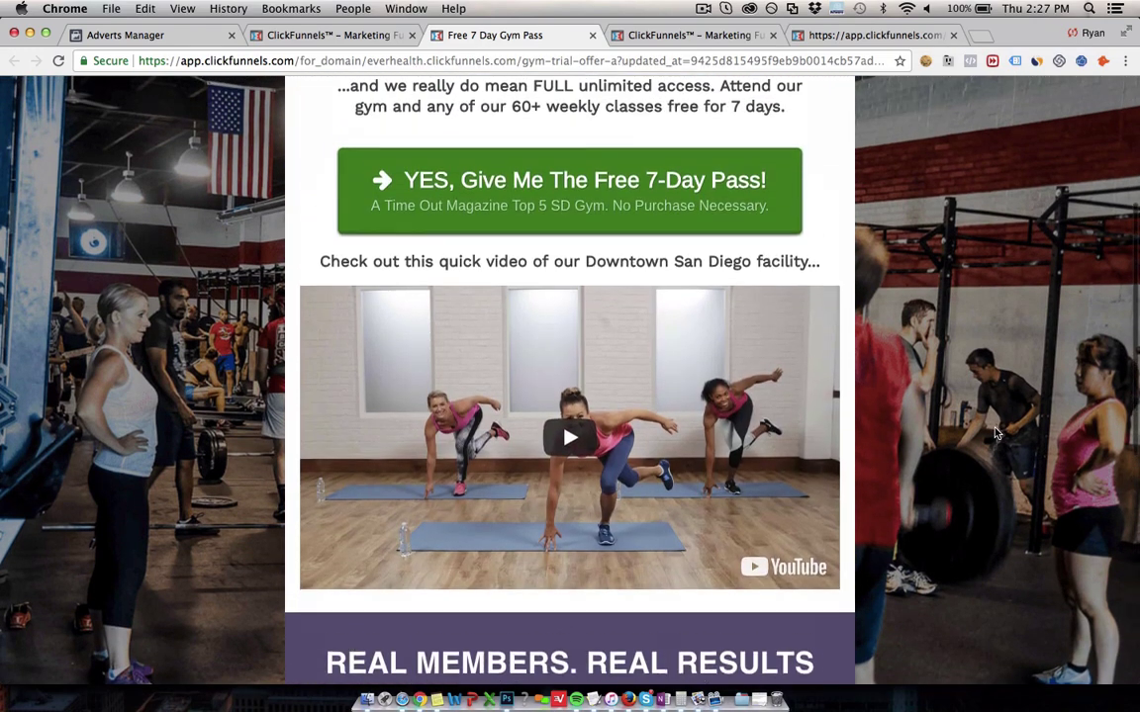
pyautogui.scroll(4, 996, 432)
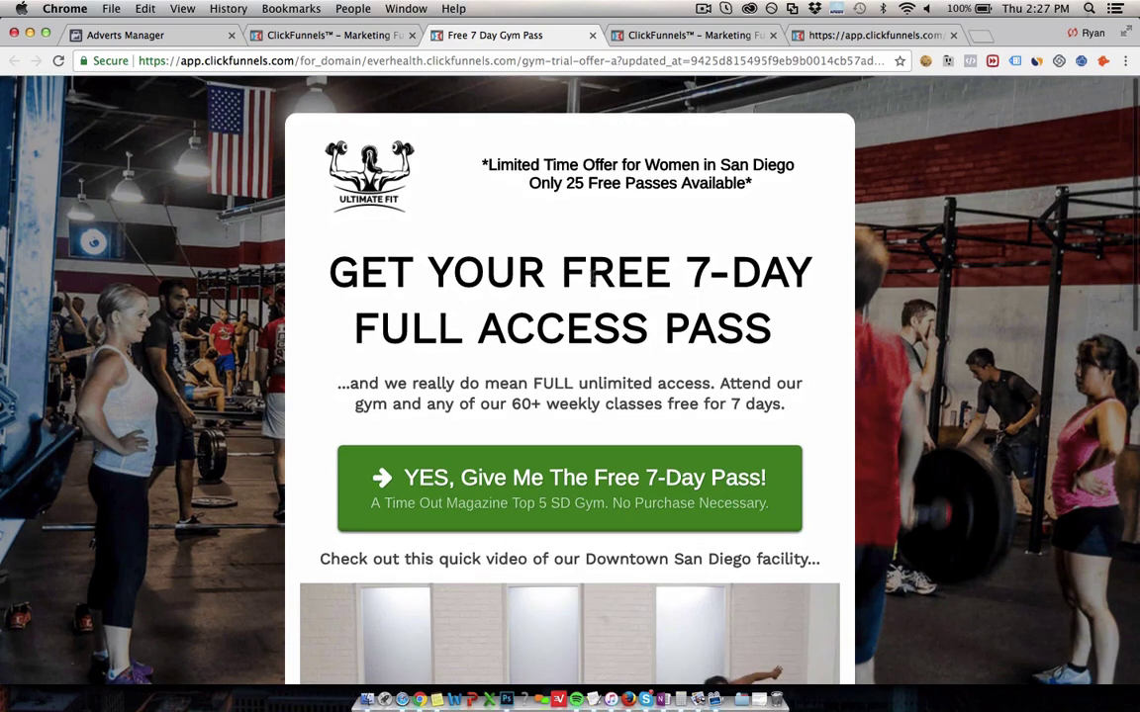
pyautogui.scroll(-1, 554, 275)
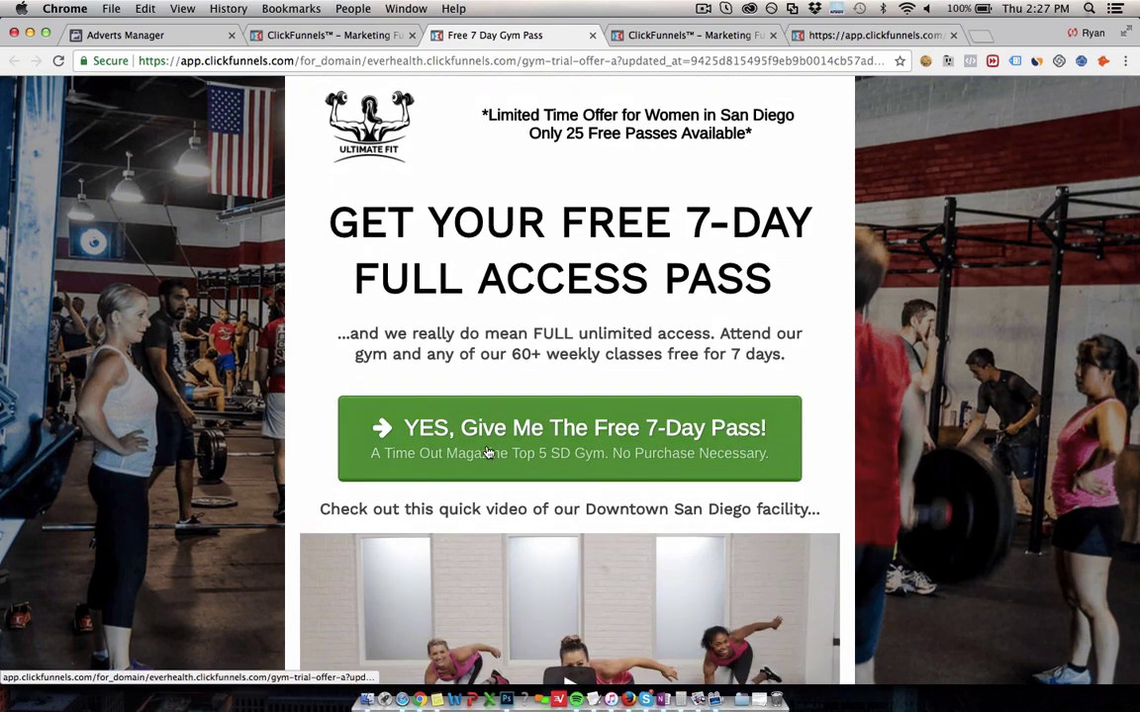
pyautogui.click(487, 452)
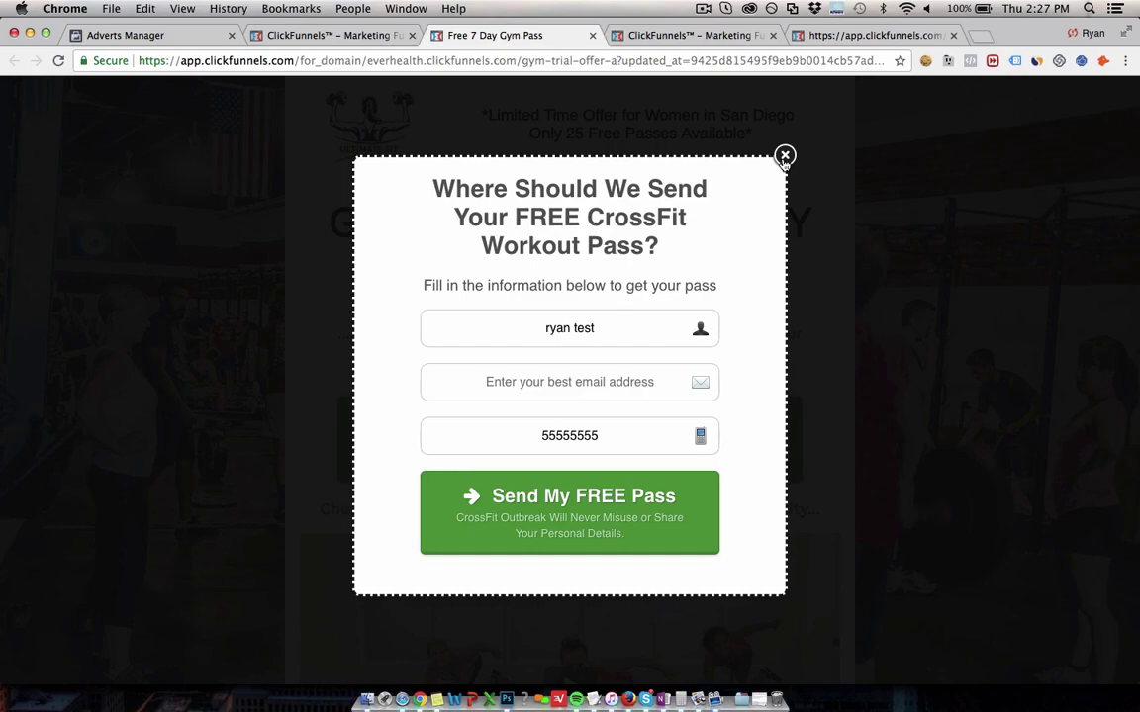
pyautogui.click(784, 156)
# - Look over the gym pass page's member testimonials, facility video and headline offer once more
pyautogui.scroll(-15, 831, 374)
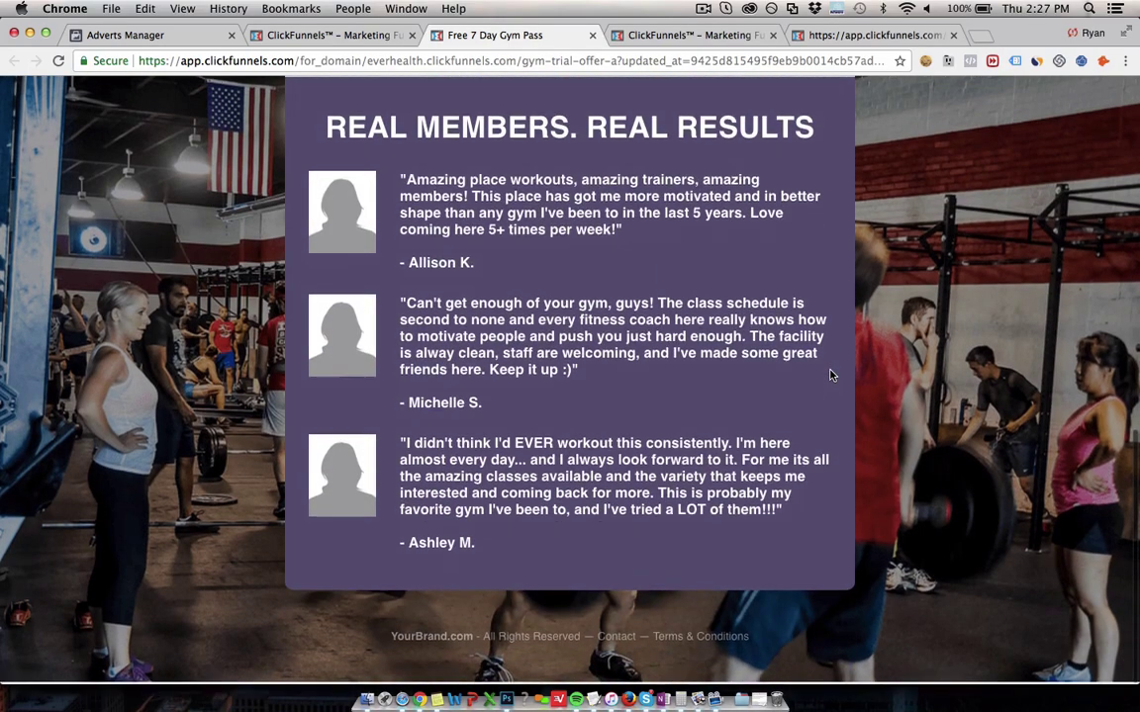
pyautogui.scroll(15, 831, 374)
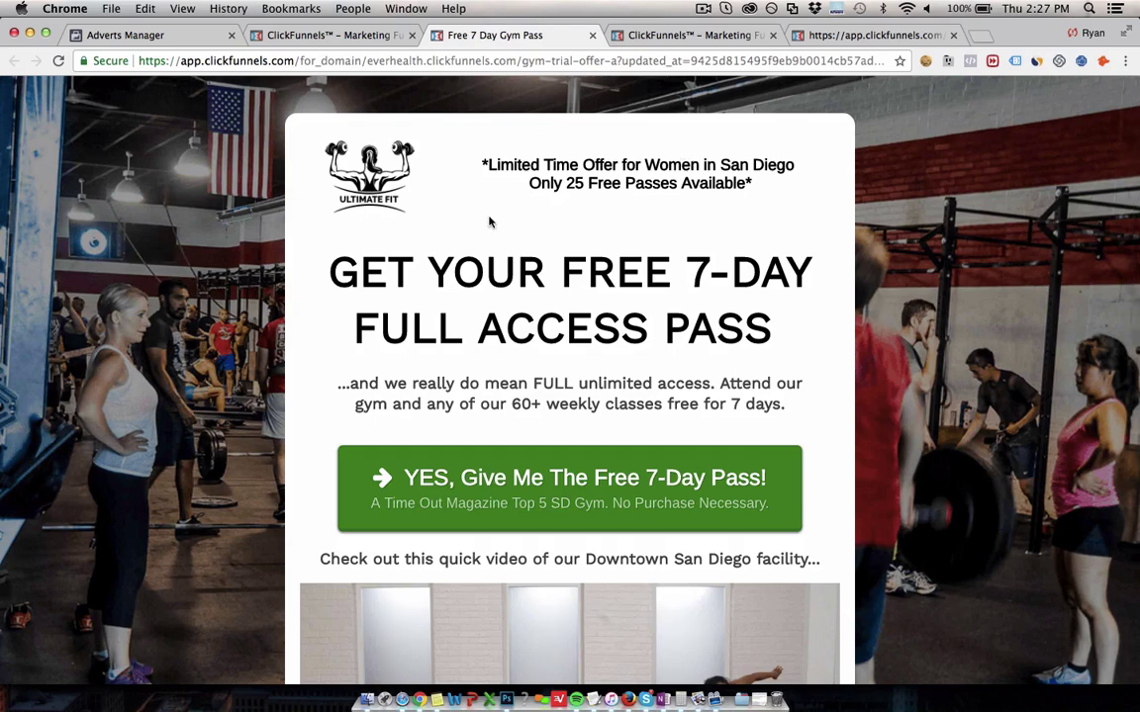
pyautogui.scroll(-5, 486, 498)
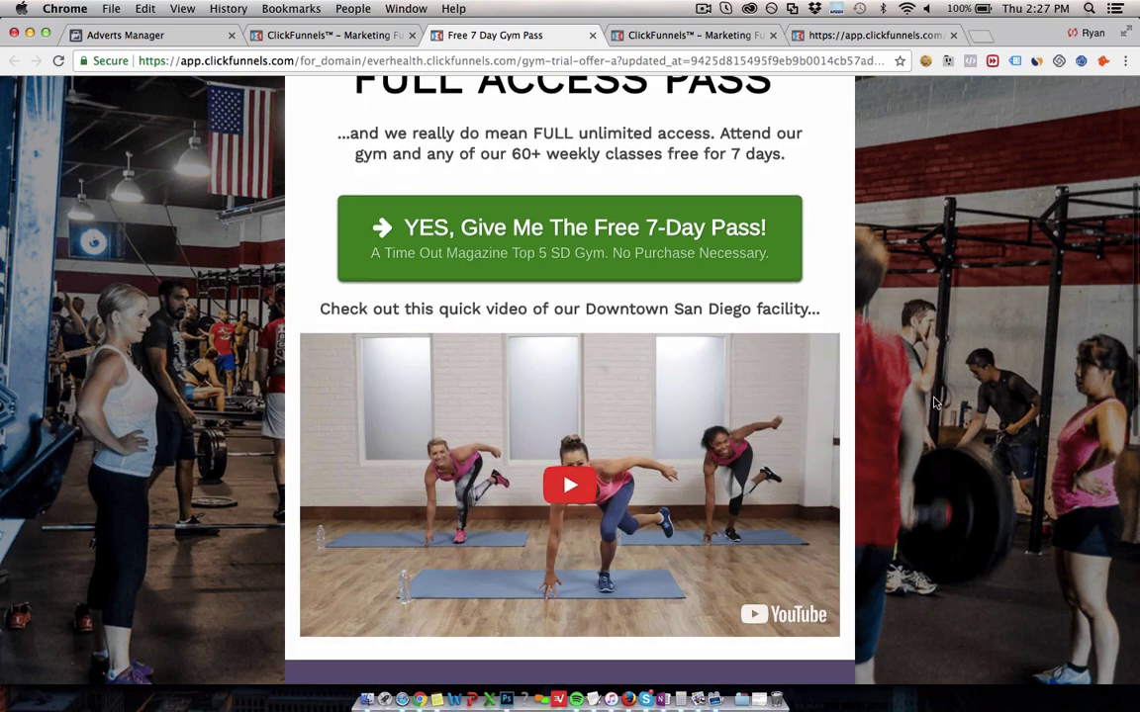
pyautogui.scroll(5, 938, 436)
pyautogui.scroll(-15, 937, 436)
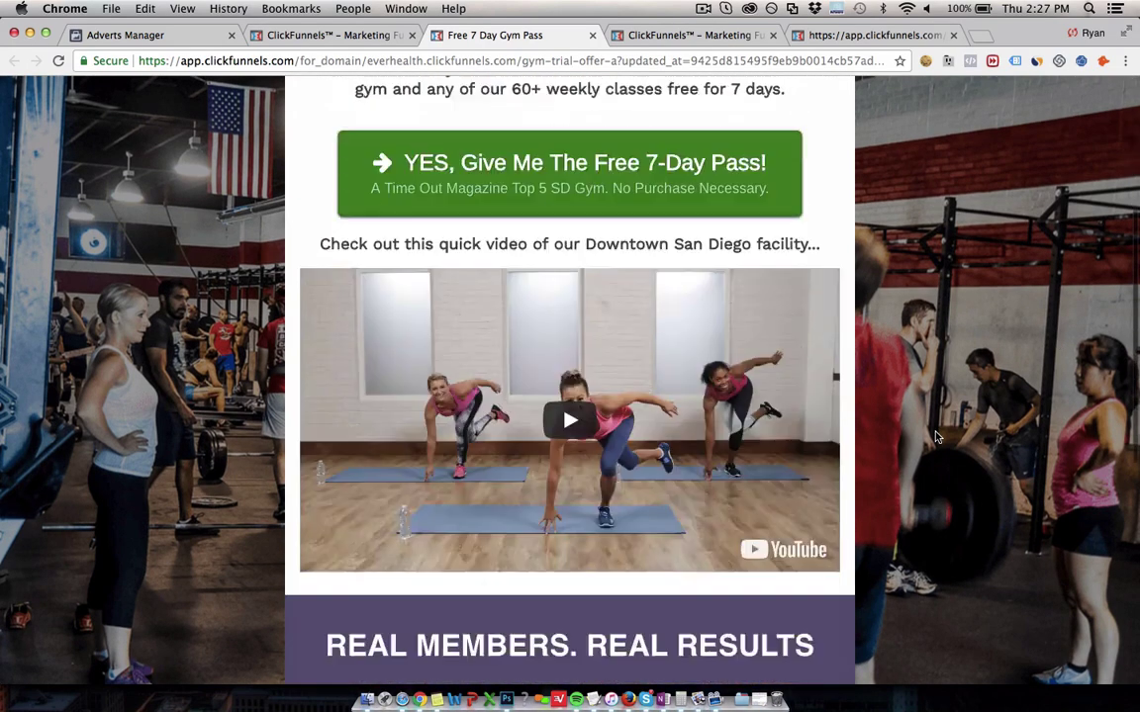
pyautogui.scroll(15, 938, 437)
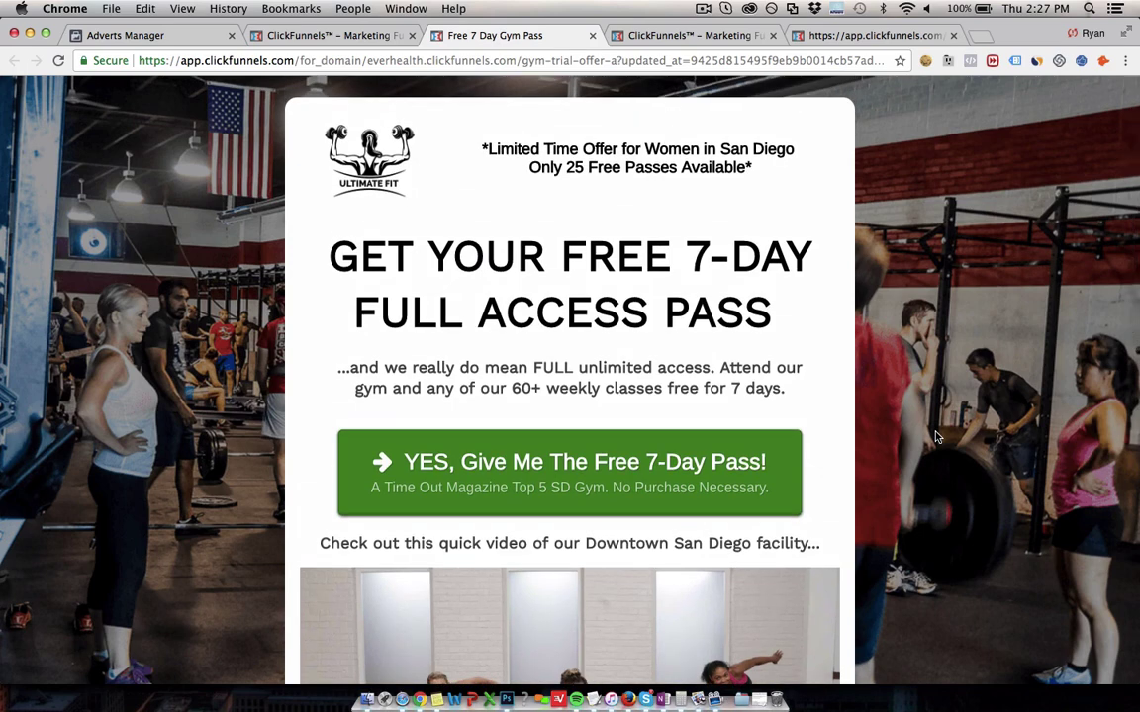
pyautogui.scroll(1, 995, 287)
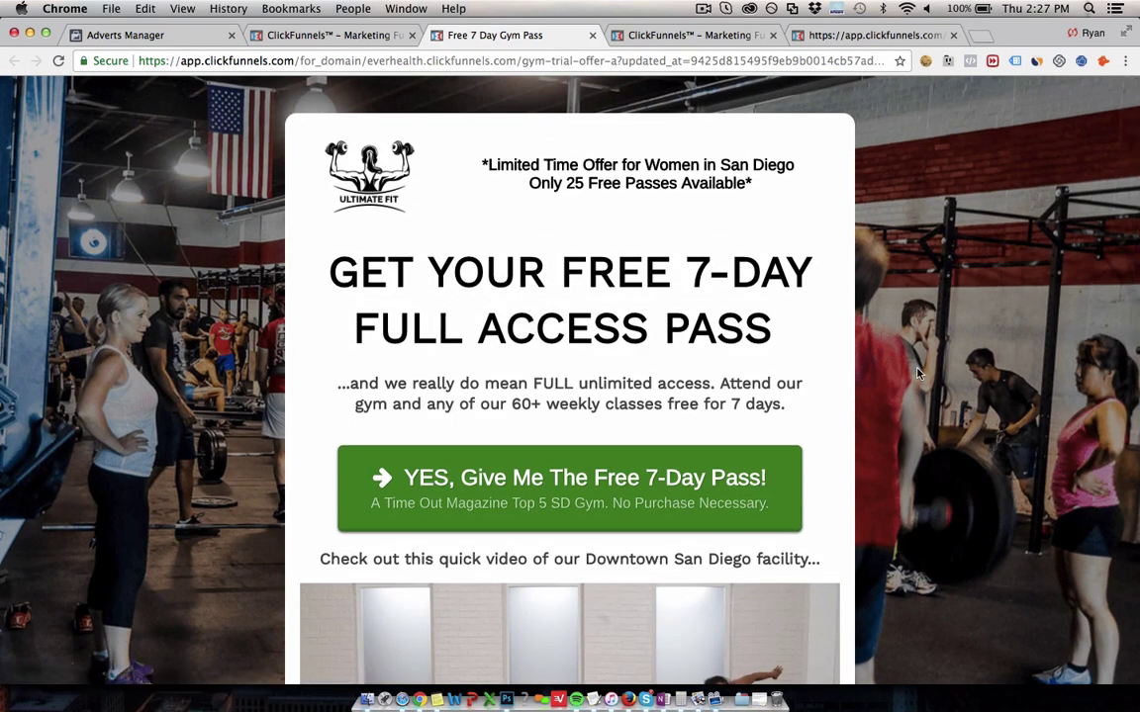
# - Go to the 6-week body transformation landing page preview and examine its headline, highlights video and application offer
pyautogui.click(702, 35)
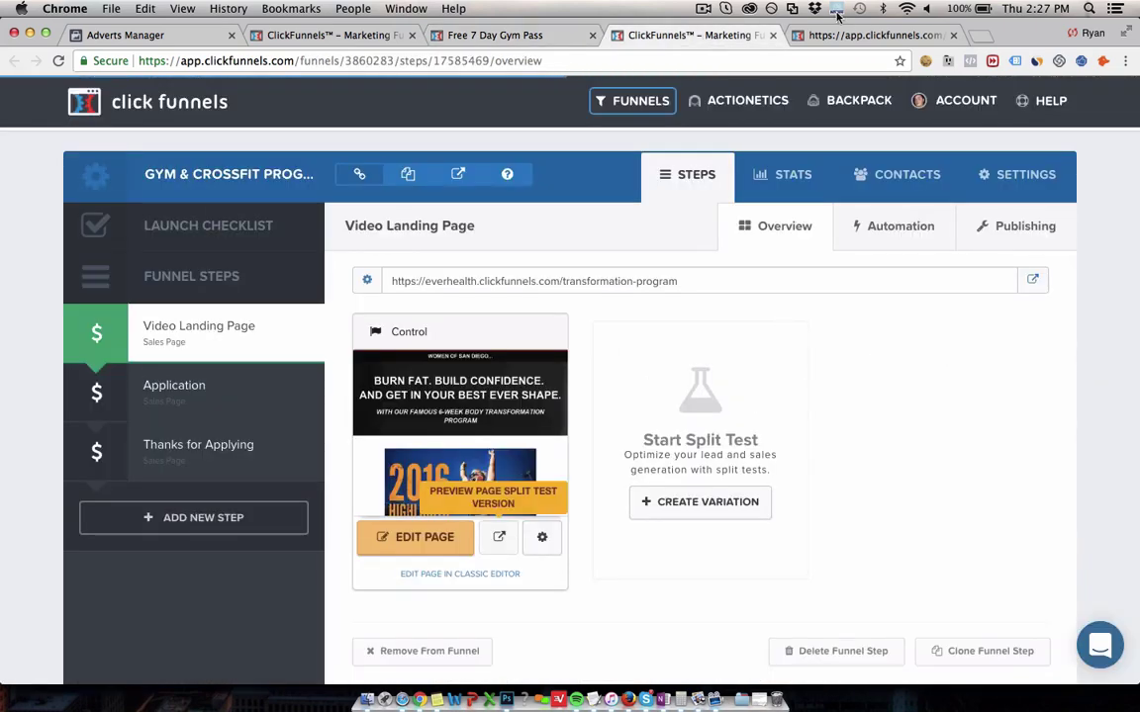
pyautogui.click(870, 35)
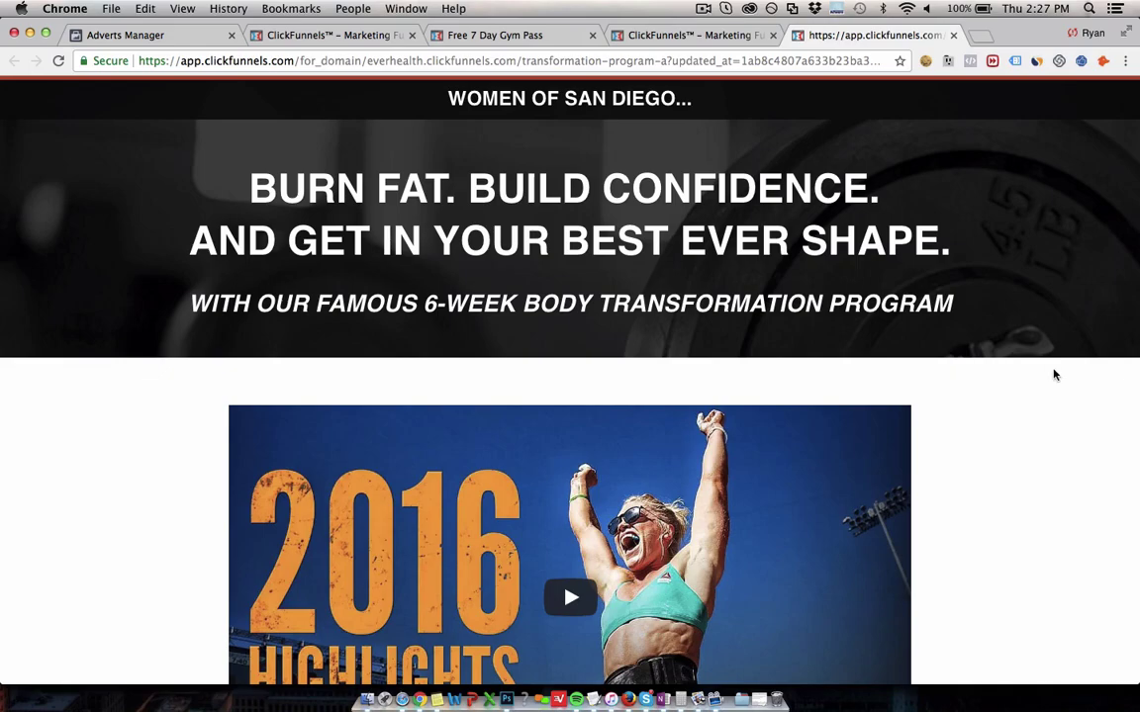
pyautogui.scroll(-2, 1053, 374)
pyautogui.scroll(3, 1054, 374)
pyautogui.scroll(-5, 1012, 402)
pyautogui.scroll(-4, 1012, 402)
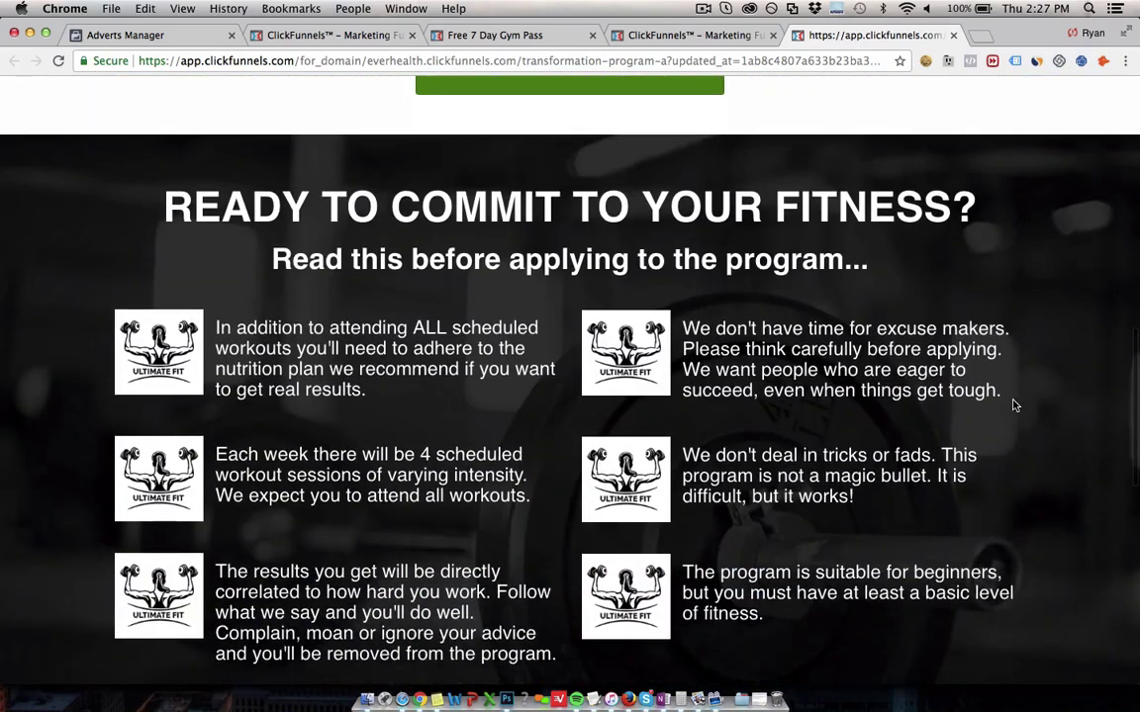
# - Read the transformation page's commitment requirements, including the nutrition plan condition, and its member testimonials
pyautogui.scroll(3, 1012, 402)
pyautogui.scroll(-3, 1104, 464)
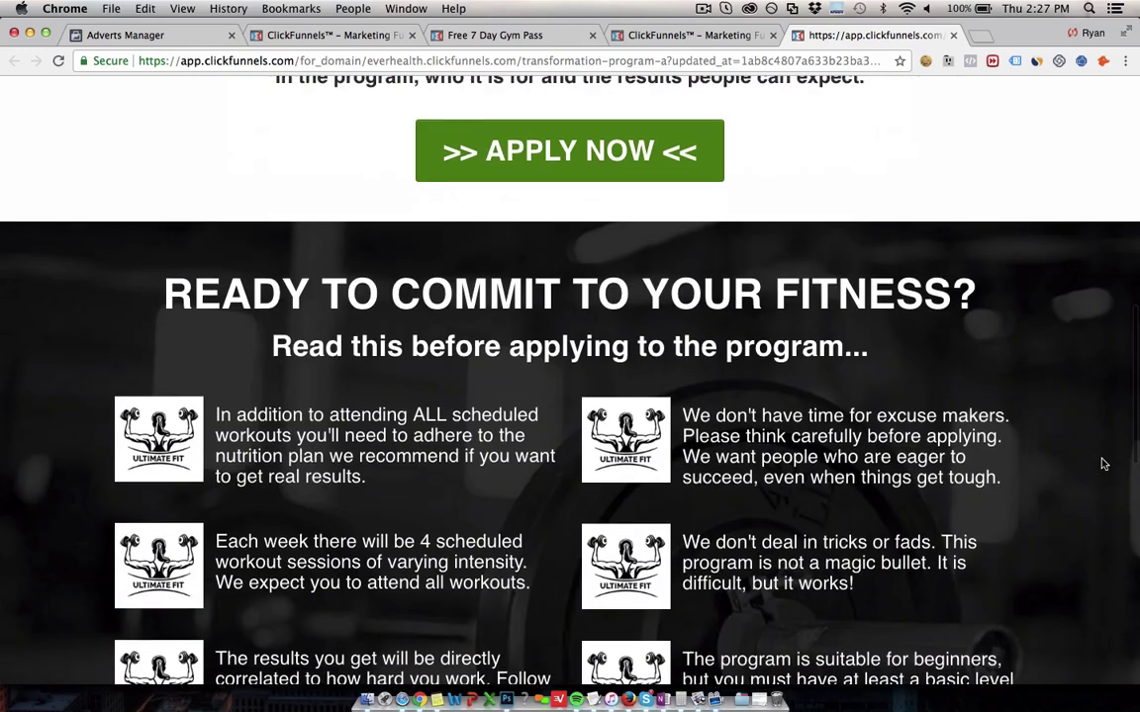
pyautogui.scroll(-3, 1104, 464)
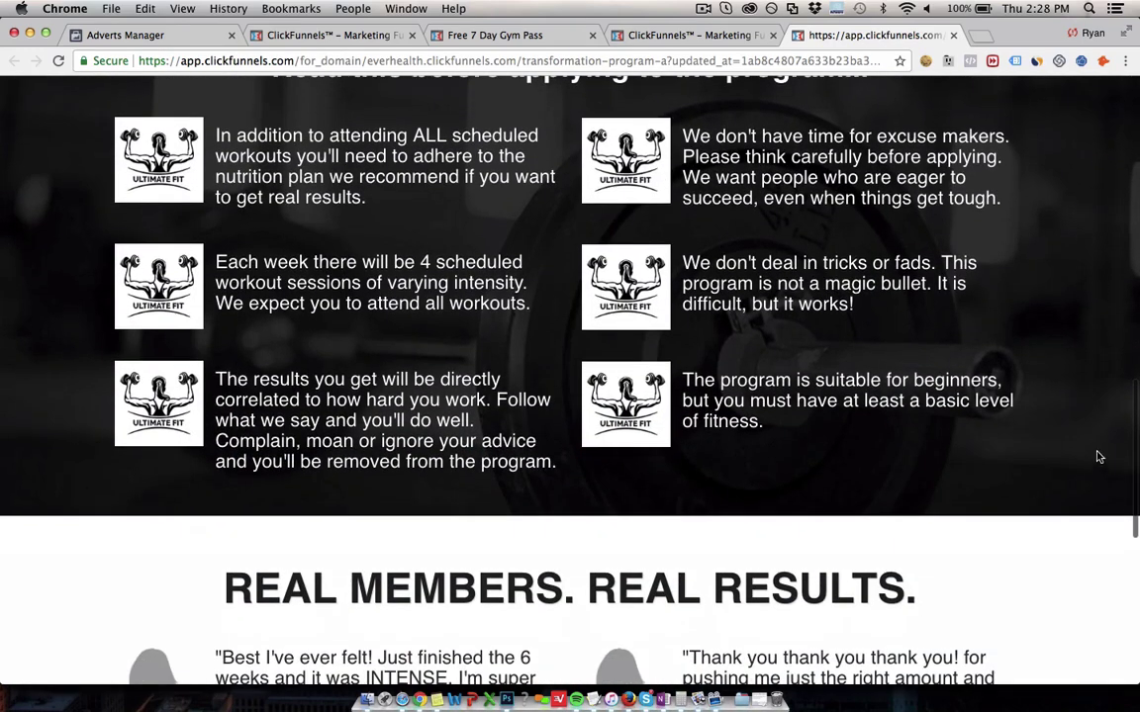
pyautogui.moveTo(401, 188); pyautogui.dragTo(253, 156)
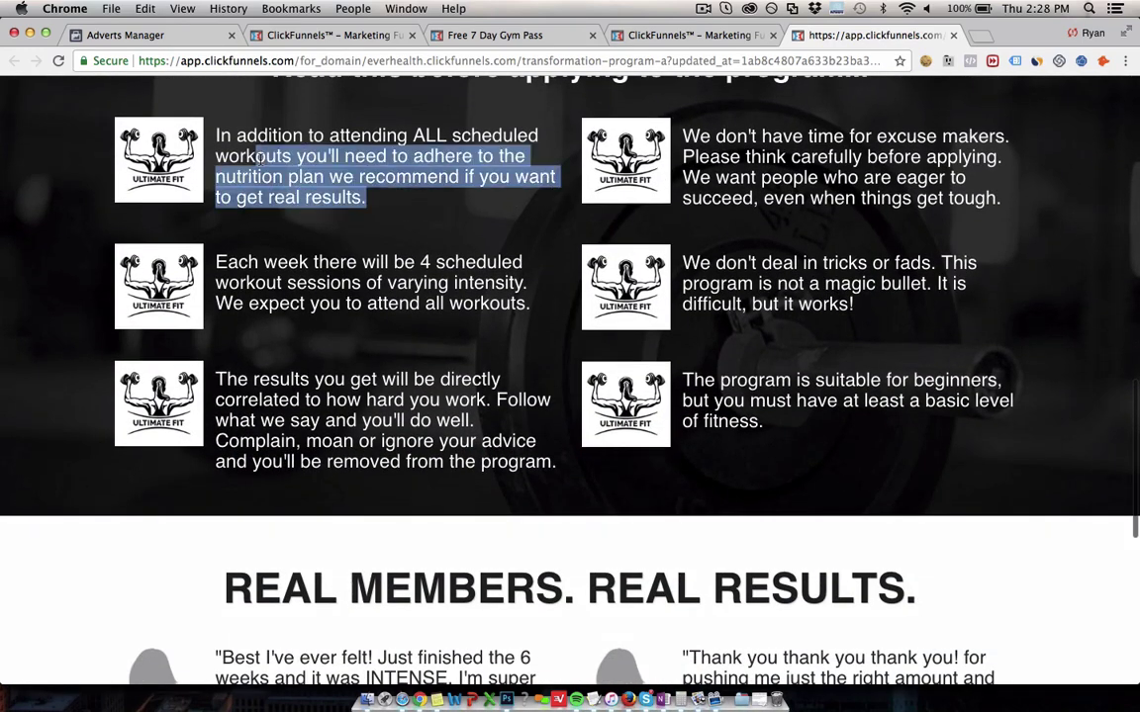
pyautogui.click(275, 144)
pyautogui.scroll(-5, 945, 460)
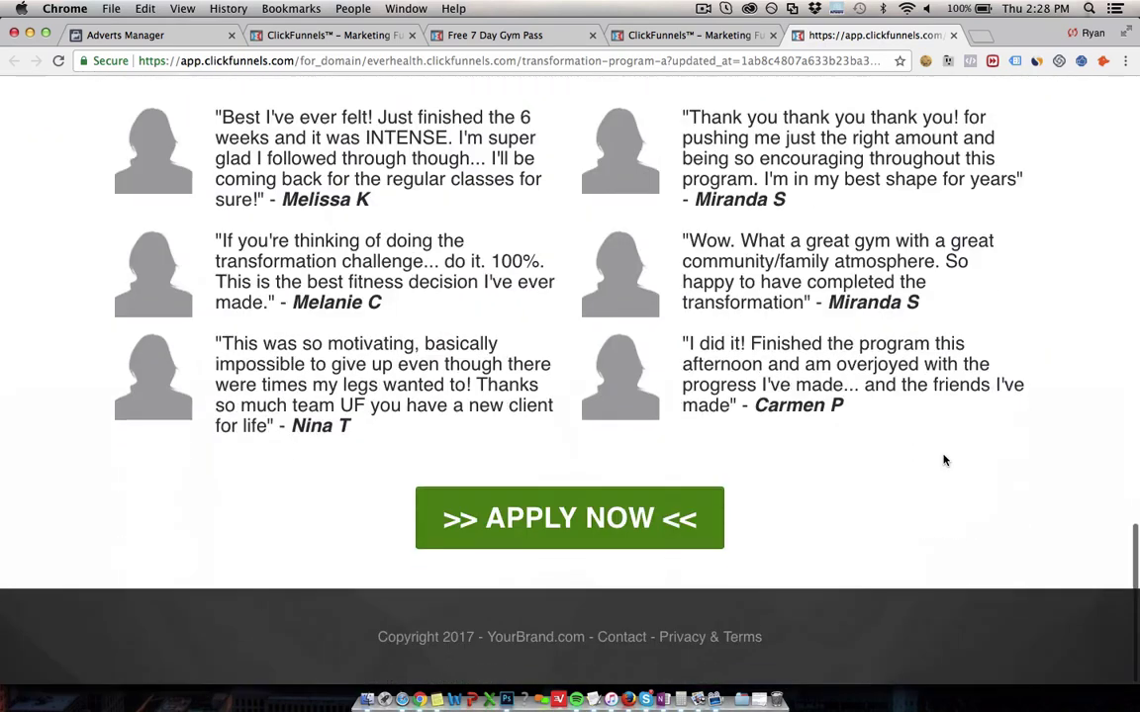
# - Open the program's application page, review its questions and pricing section, and close it without applying
pyautogui.click(590, 532)
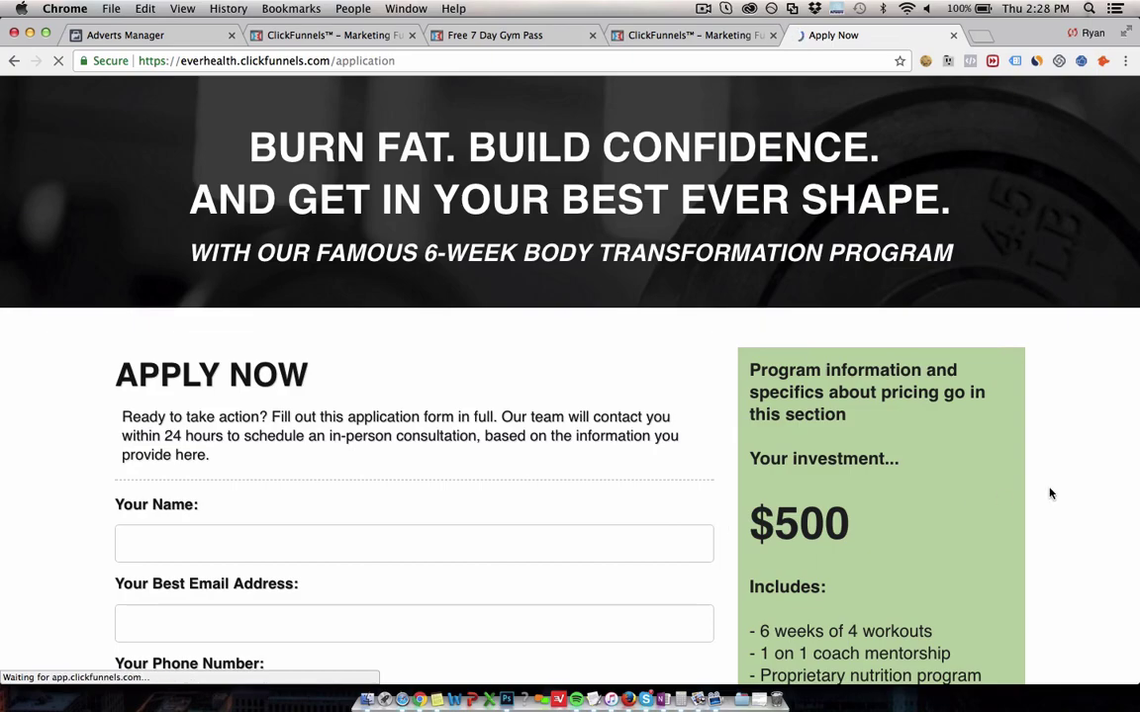
pyautogui.scroll(-15, 1048, 494)
pyautogui.scroll(10, 1048, 493)
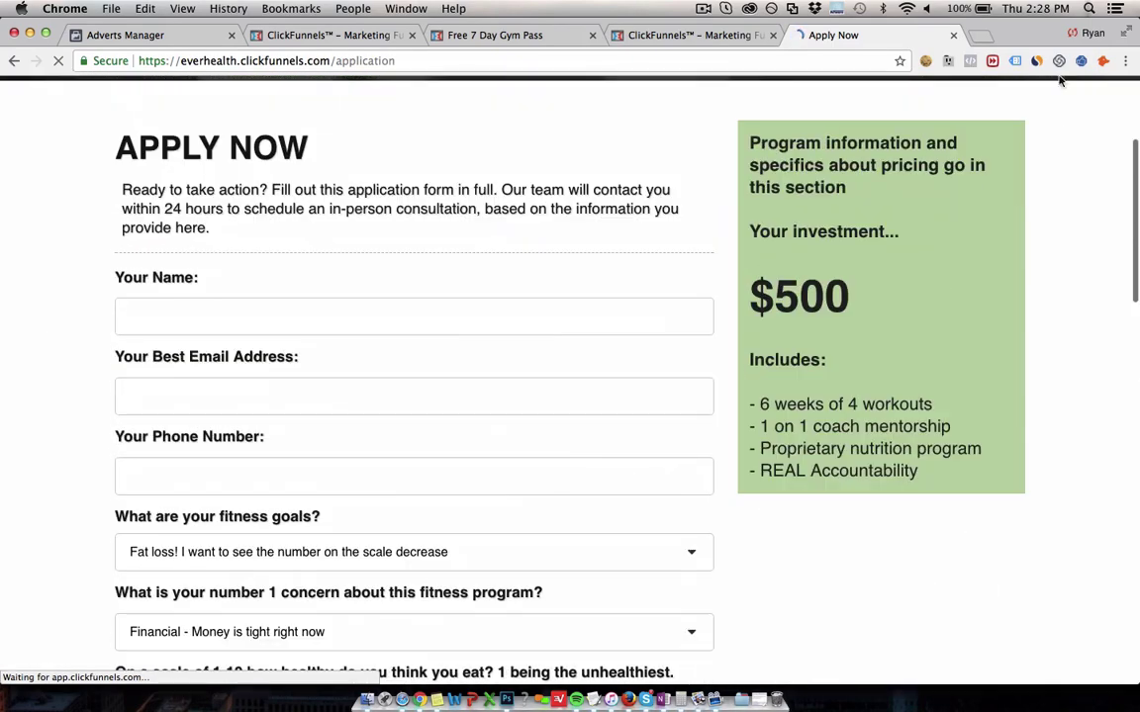
pyautogui.click(953, 36)
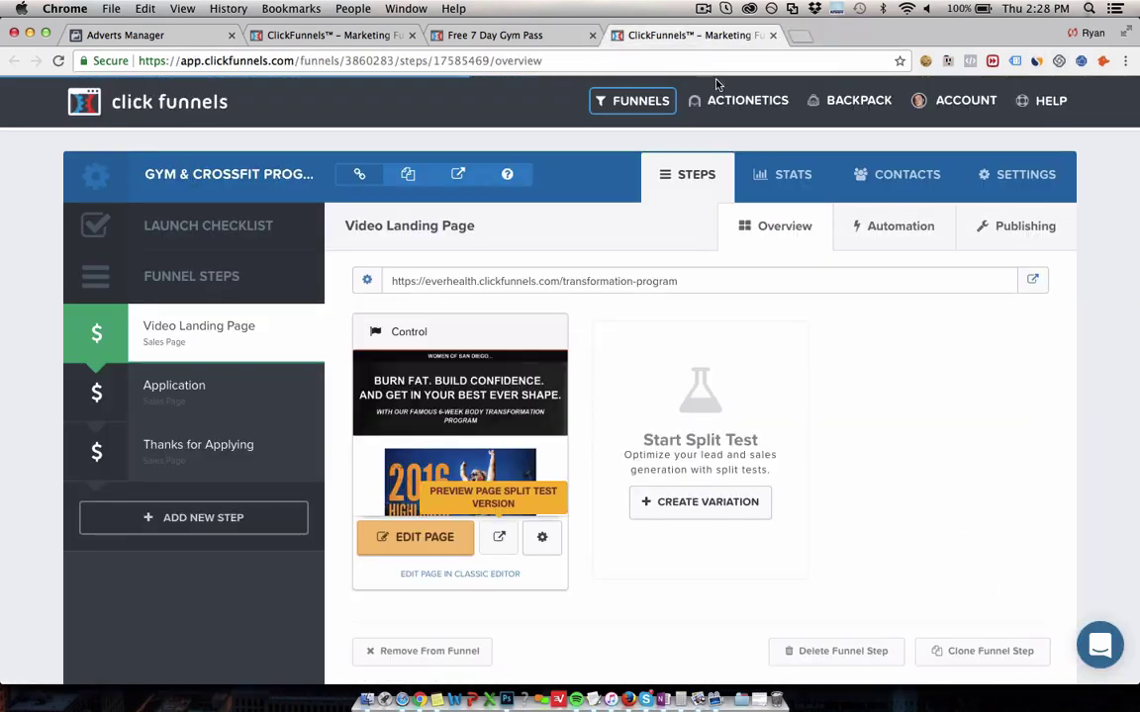
# - Return to the Free 7 Day Gym Pass page and inspect its full access pass headline
pyautogui.click(494, 36)
pyautogui.click(683, 34)
pyautogui.click(523, 36)
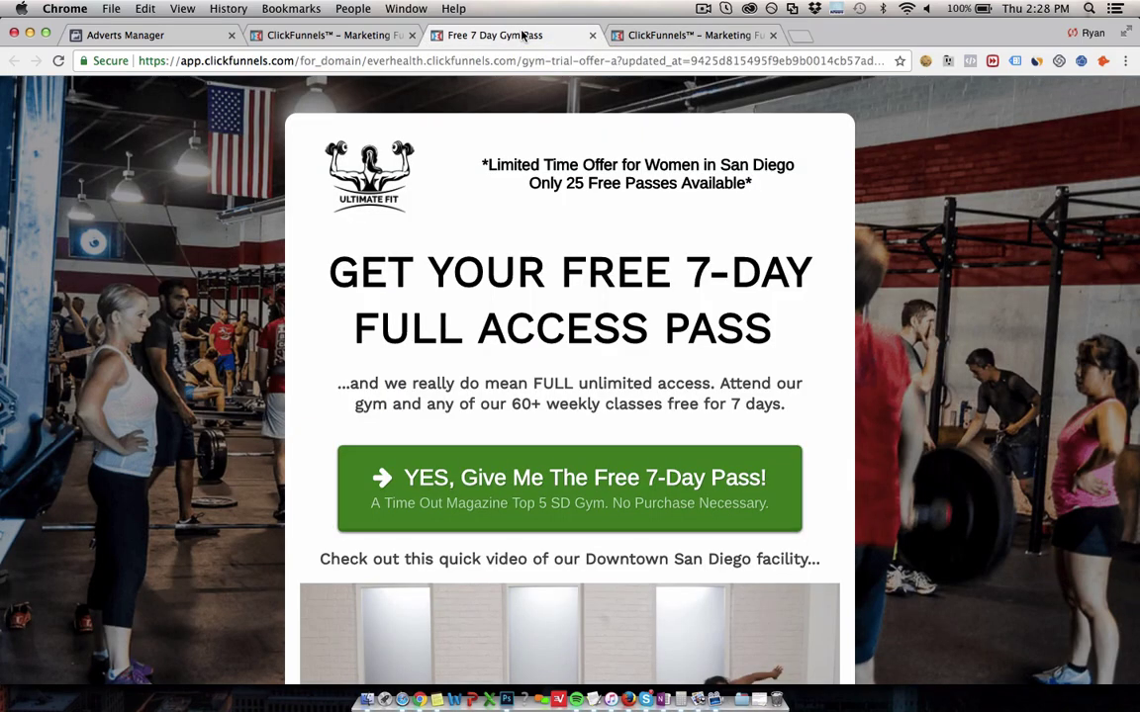
pyautogui.moveTo(410, 329); pyautogui.dragTo(796, 332)
pyautogui.click(415, 330)
pyautogui.moveTo(510, 278); pyautogui.dragTo(492, 279)
pyautogui.click(492, 279)
# - Switch to Adverts Manager and review the Santa Monica advert set's delivery and bid settings, placements, audience and conversion event
pyautogui.click(126, 34)
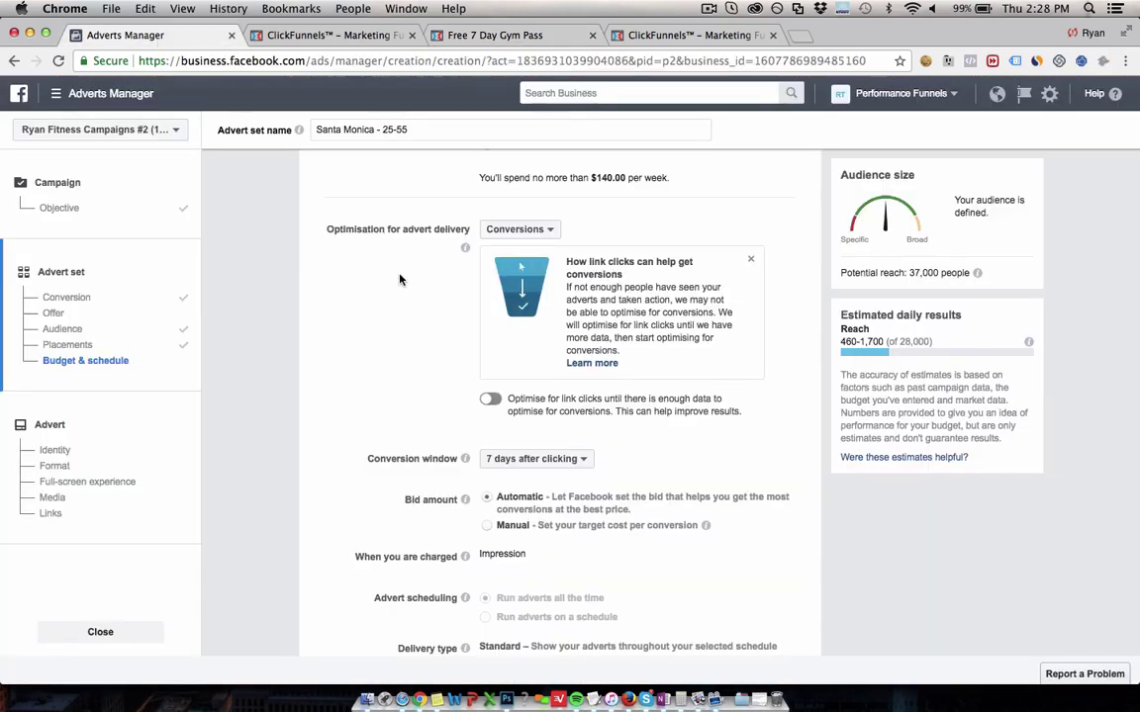
pyautogui.scroll(-3, 840, 633)
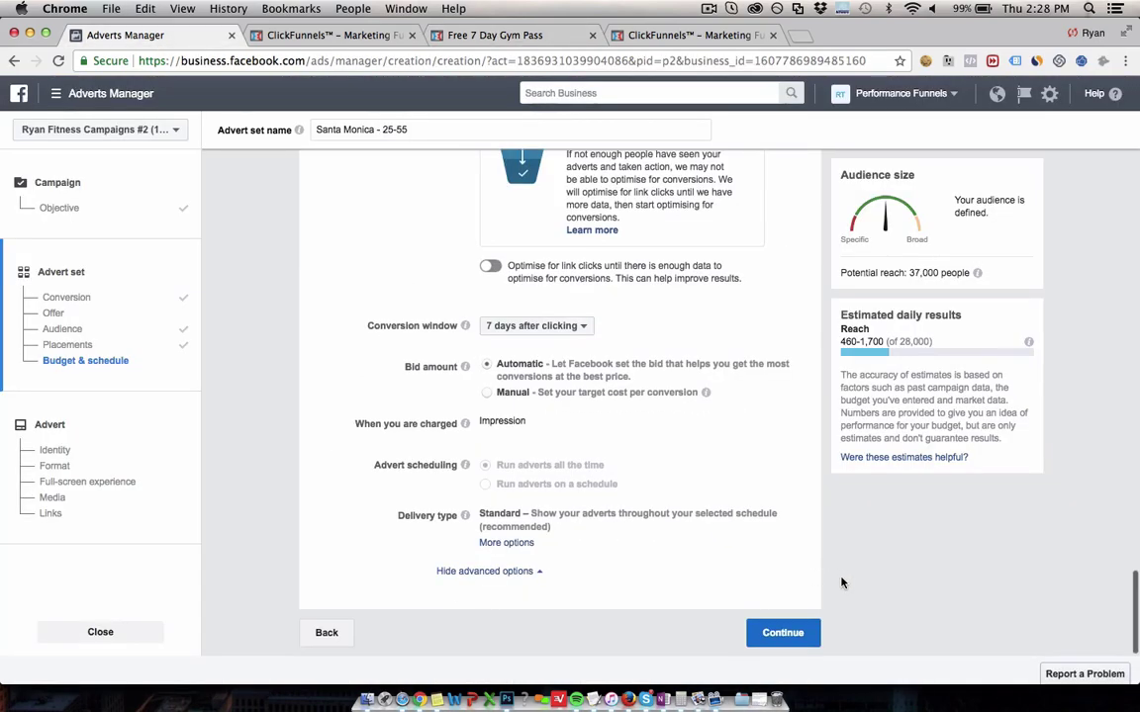
pyautogui.scroll(10, 958, 384)
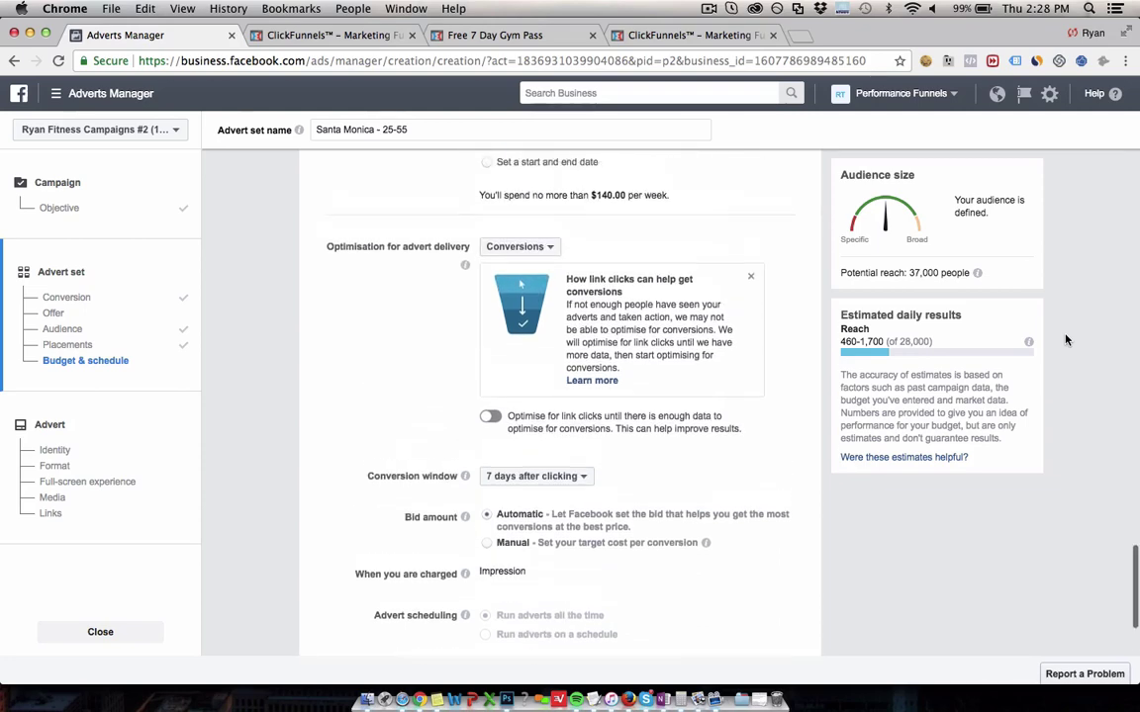
pyautogui.scroll(10, 1087, 422)
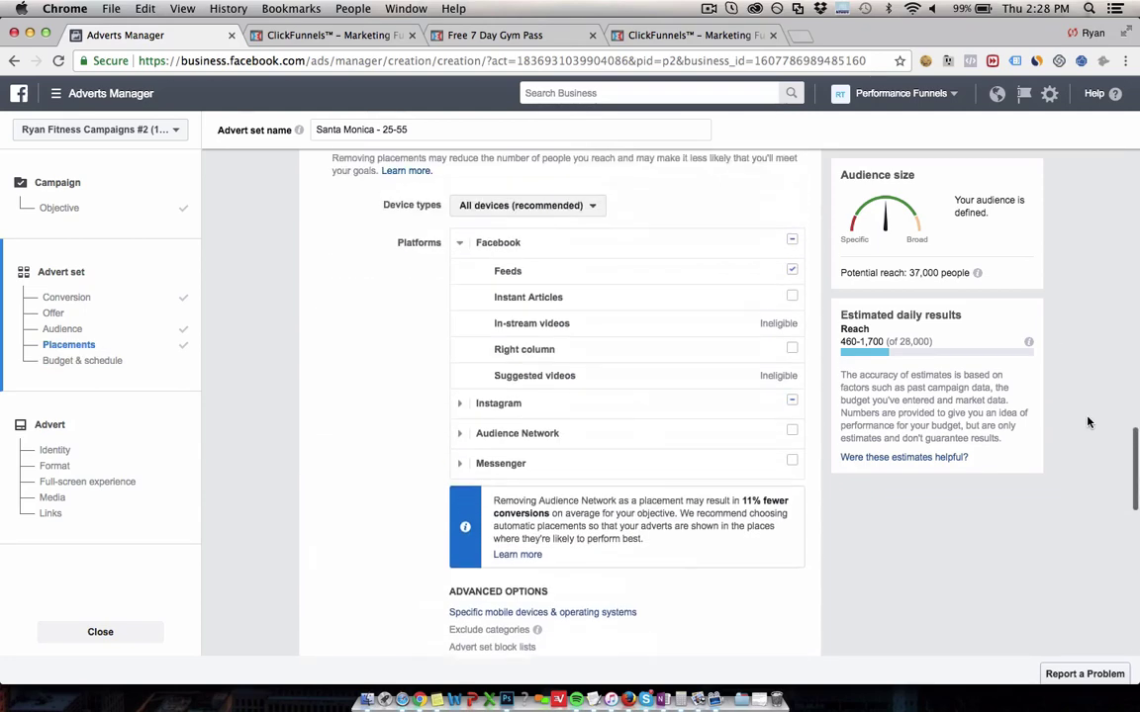
pyautogui.scroll(5, 1087, 422)
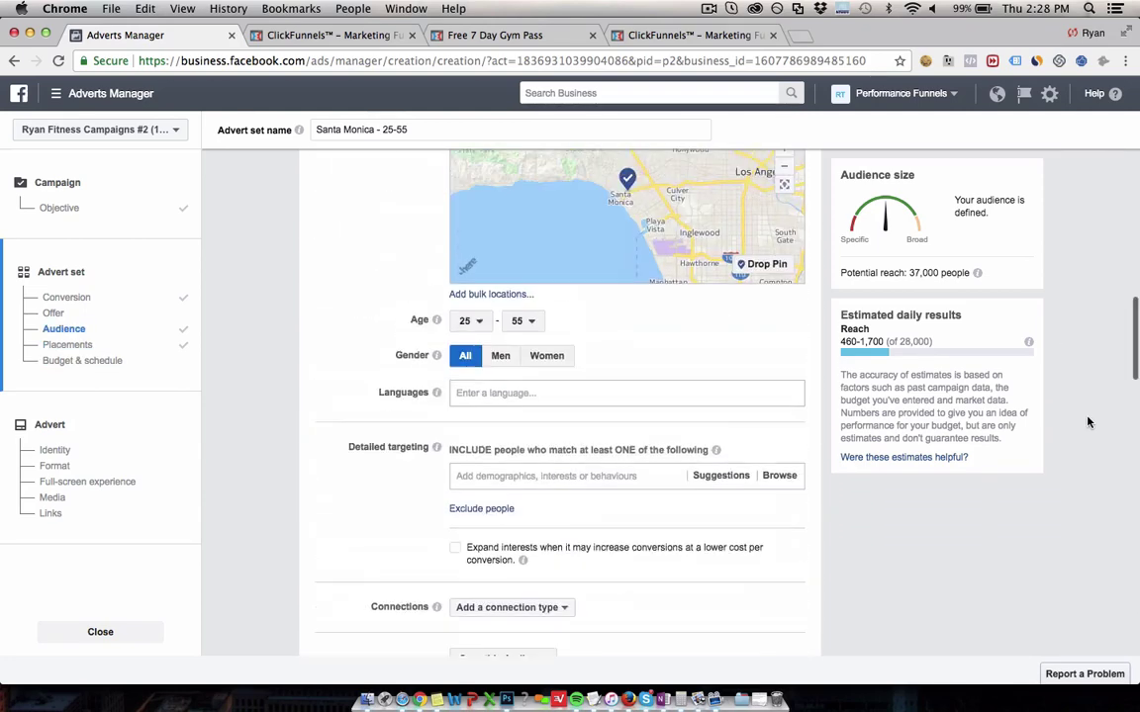
pyautogui.scroll(8, 1087, 422)
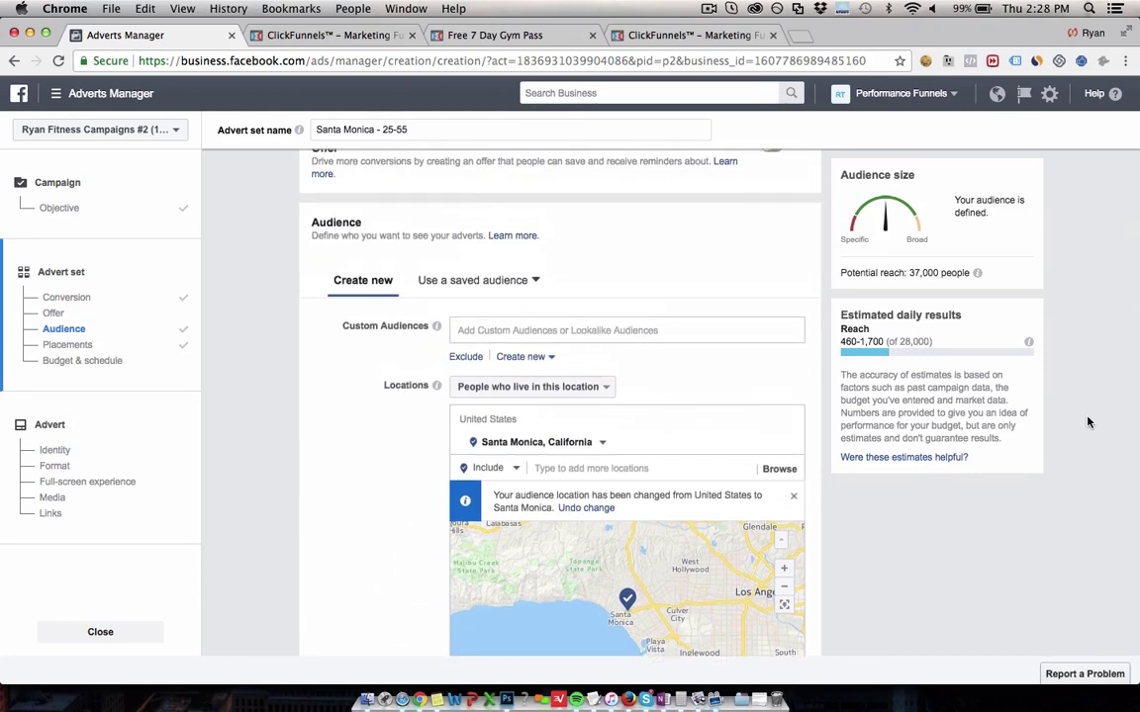
pyautogui.scroll(-5, 1087, 422)
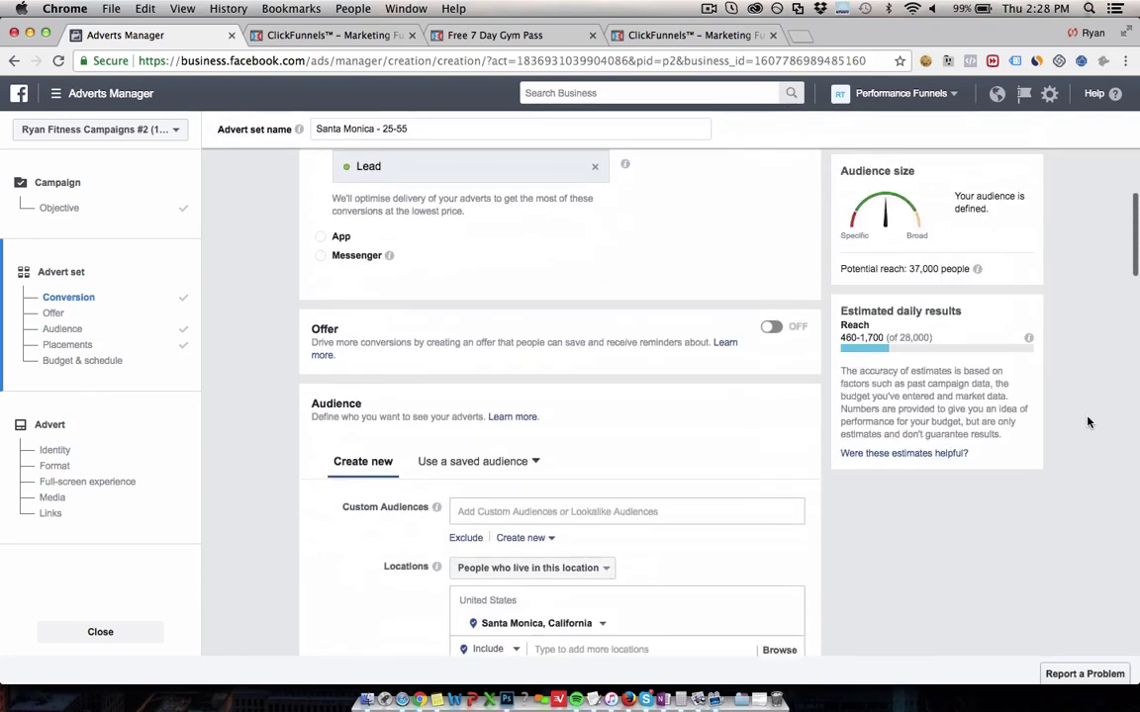
pyautogui.scroll(-4, 1082, 561)
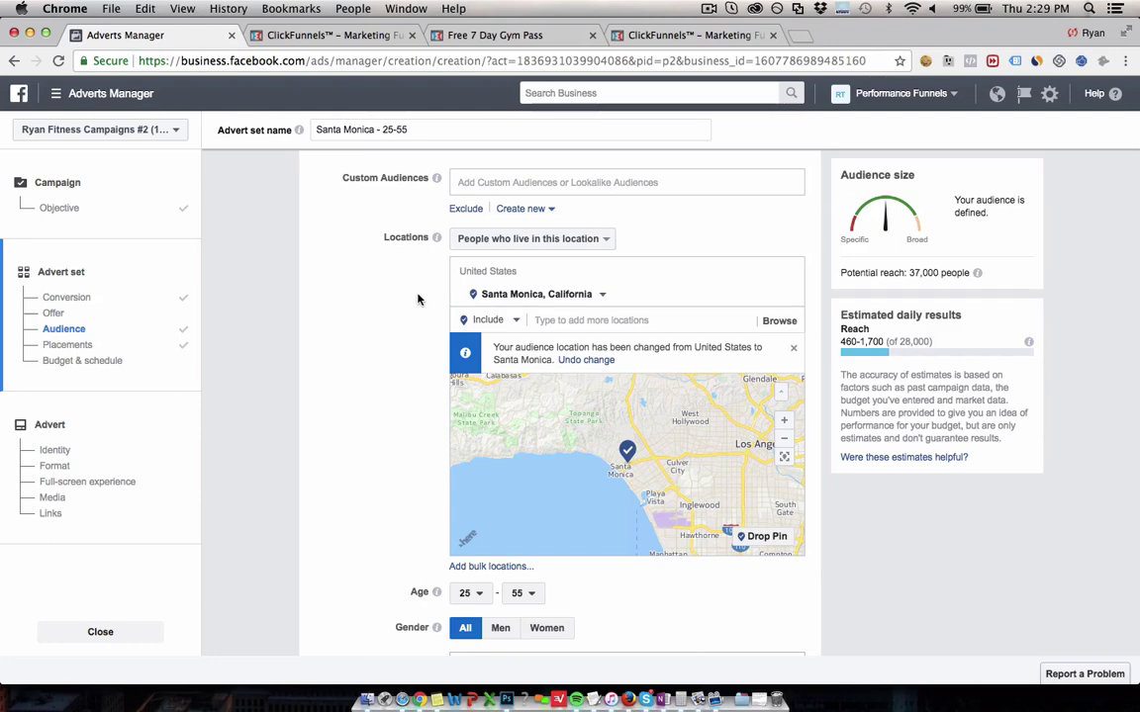
# - Compare the gym pass landing page with the ClickFunnels overviews of the Trial Optin Page and Video Landing Page
pyautogui.click(447, 35)
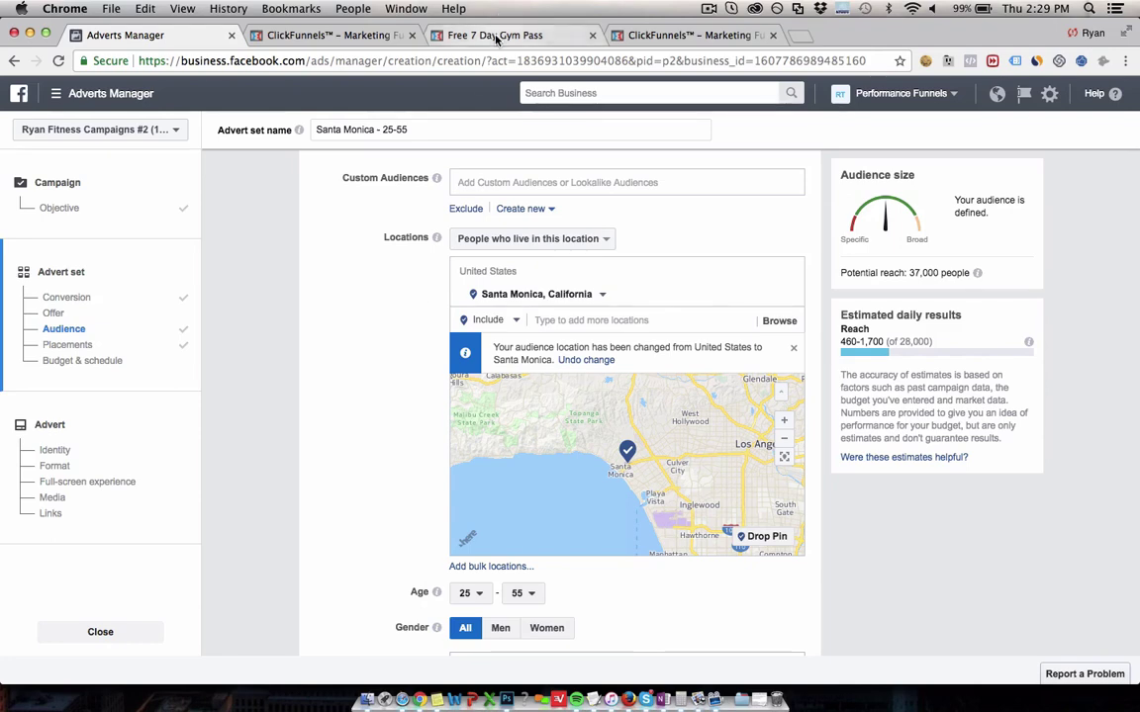
pyautogui.click(649, 38)
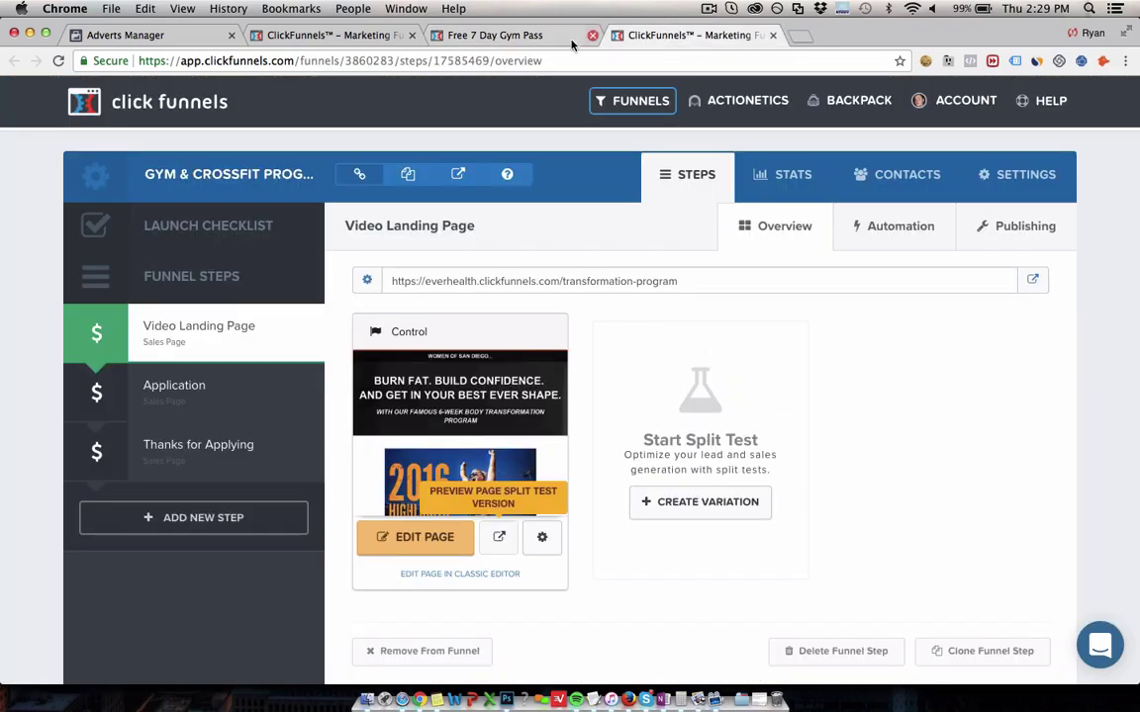
pyautogui.click(539, 37)
pyautogui.click(679, 36)
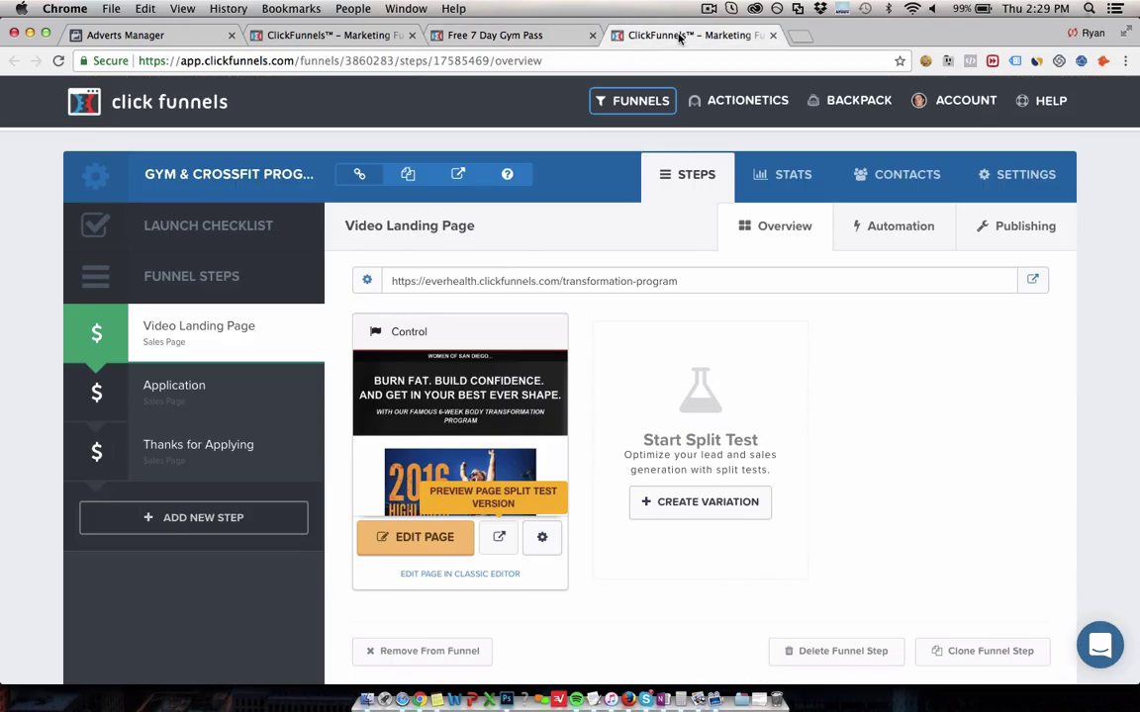
pyautogui.click(499, 35)
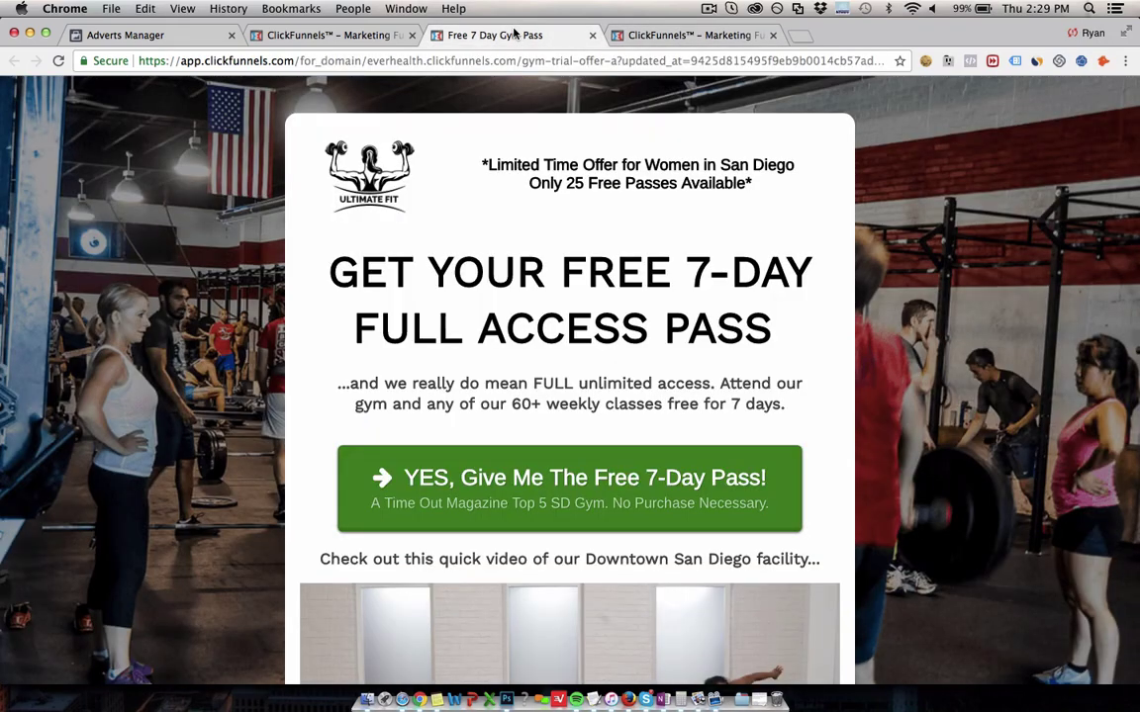
pyautogui.click(368, 35)
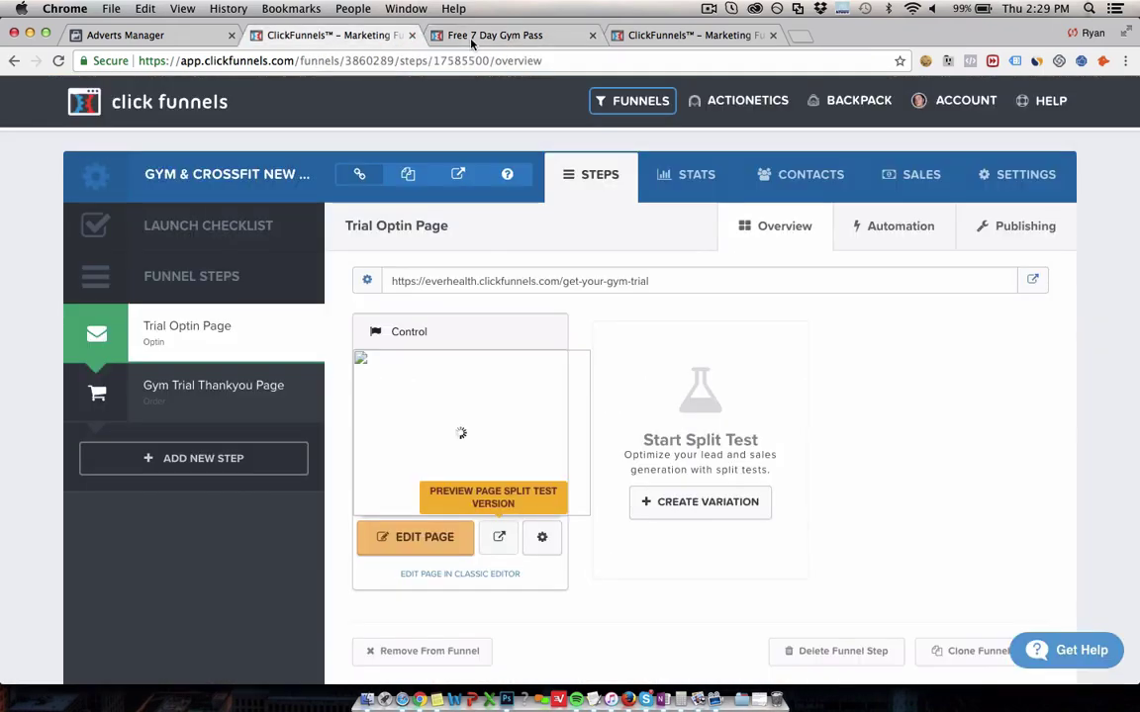
pyautogui.click(474, 38)
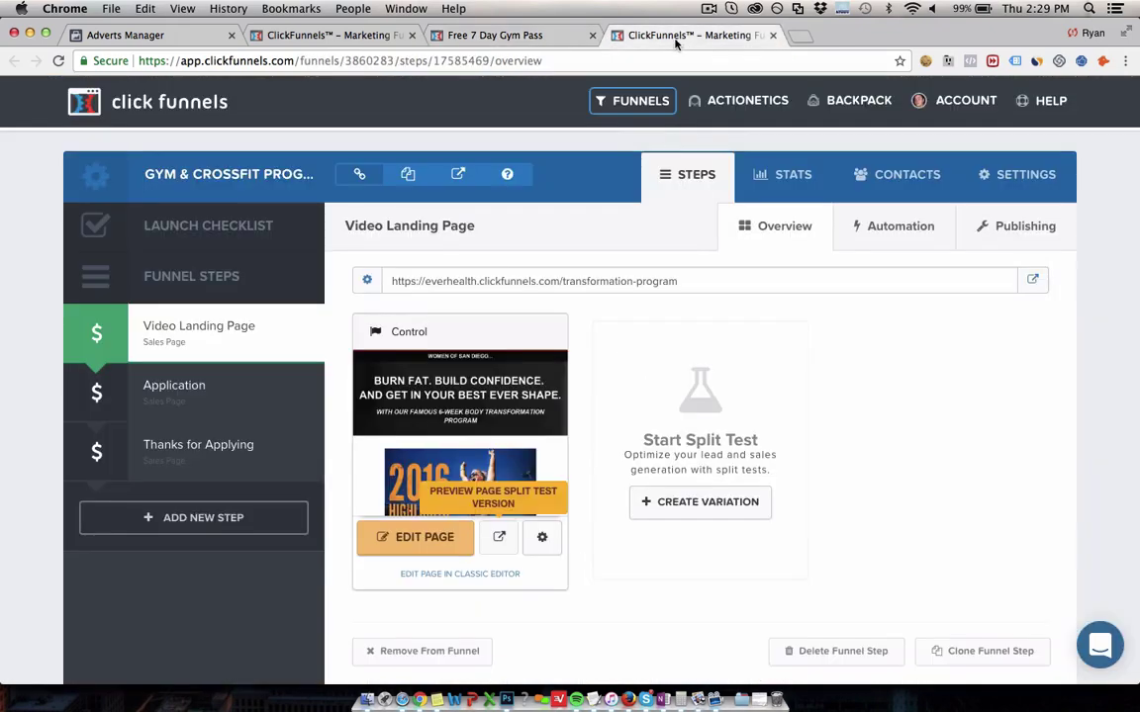
pyautogui.click(693, 34)
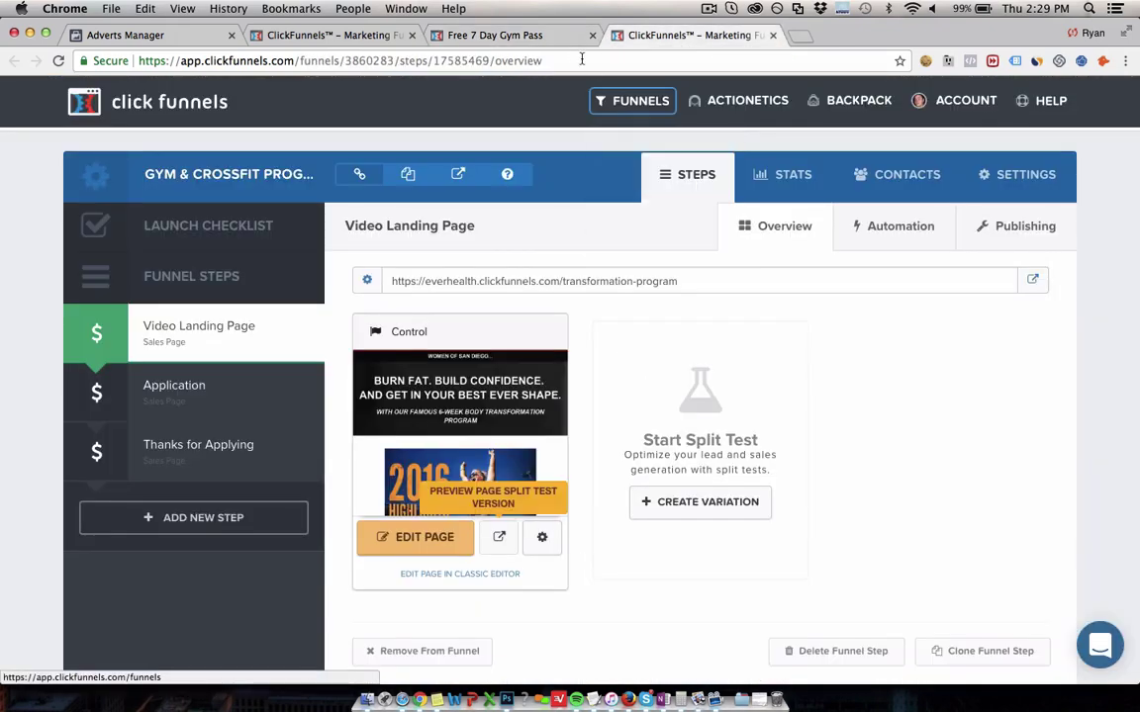
# - Look through the gym pass page's facility video and member results sections again
pyautogui.click(554, 40)
pyautogui.scroll(-5, 666, 514)
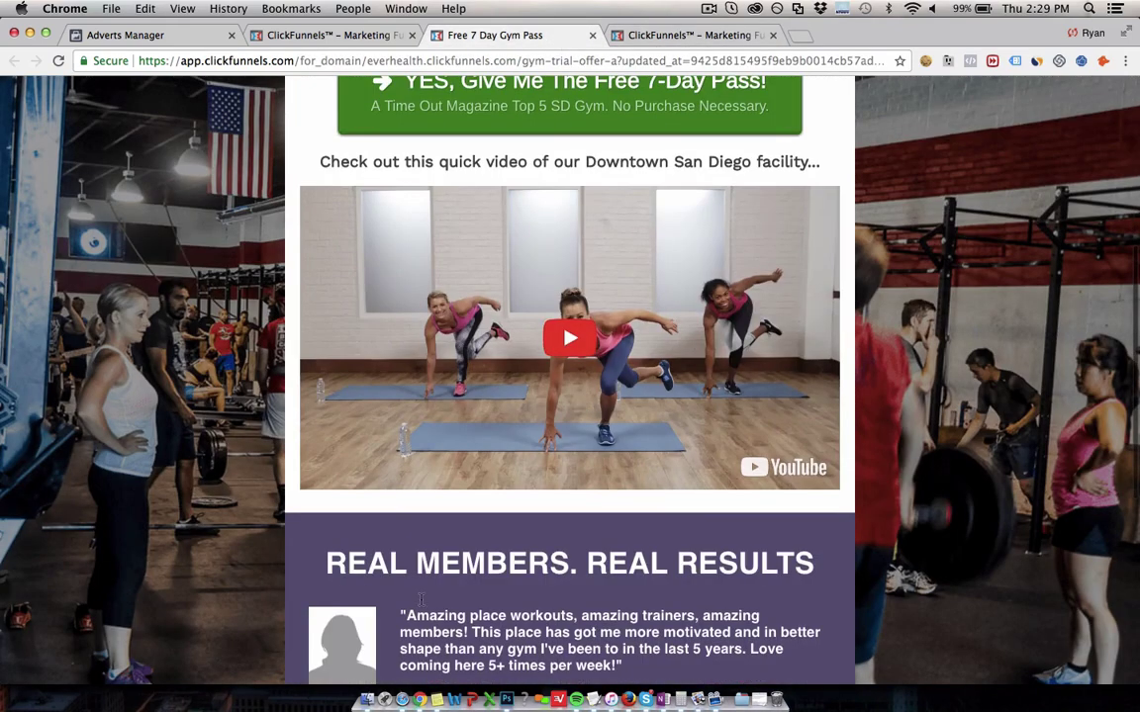
pyautogui.scroll(1, 666, 513)
pyautogui.scroll(5, 666, 513)
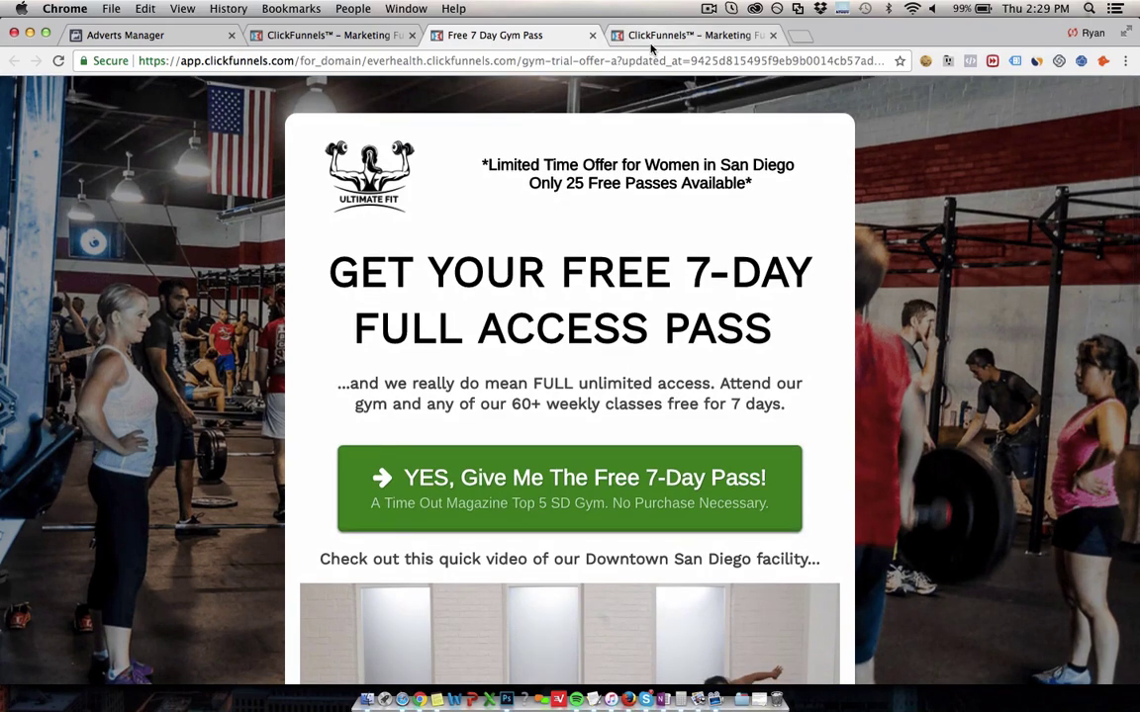
# - Look over the program funnel's Video Landing Page overview in ClickFunnels
pyautogui.click(683, 35)
pyautogui.scroll(-5, 1049, 525)
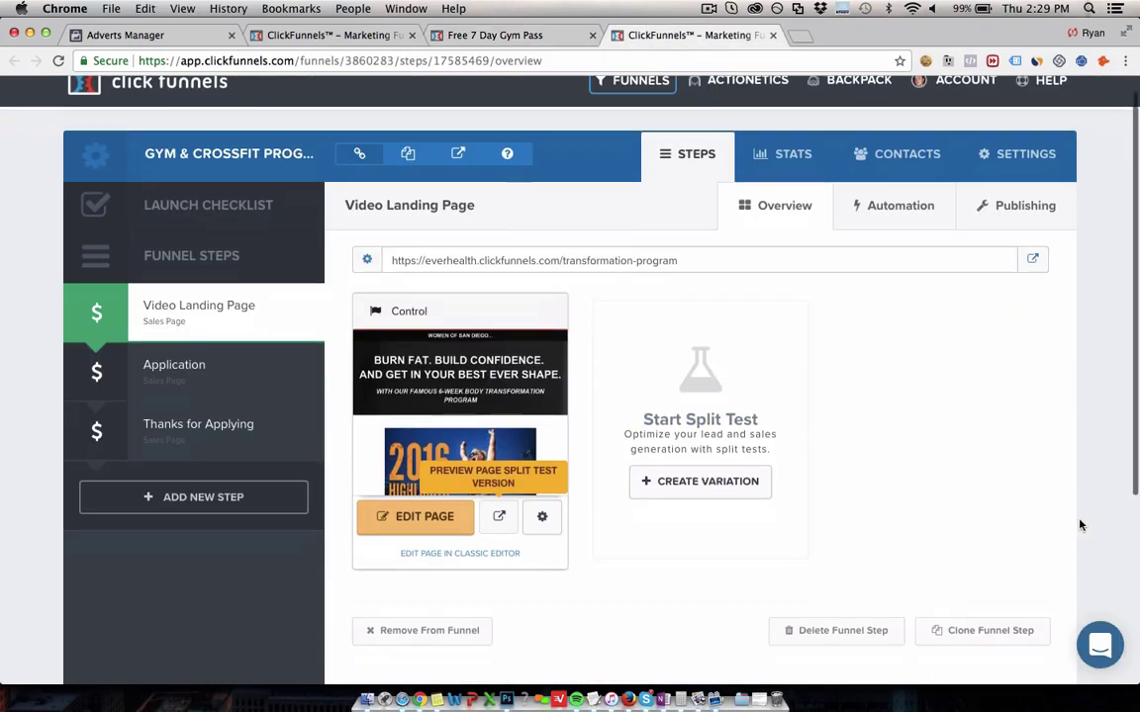
pyautogui.scroll(5, 1079, 526)
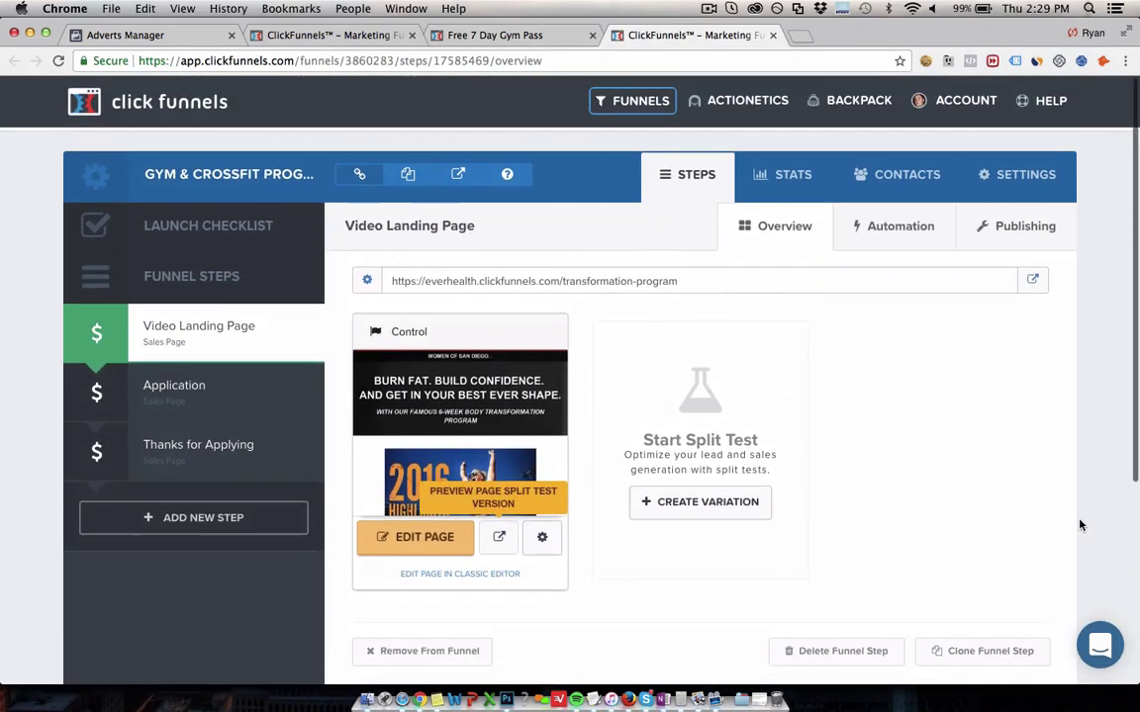